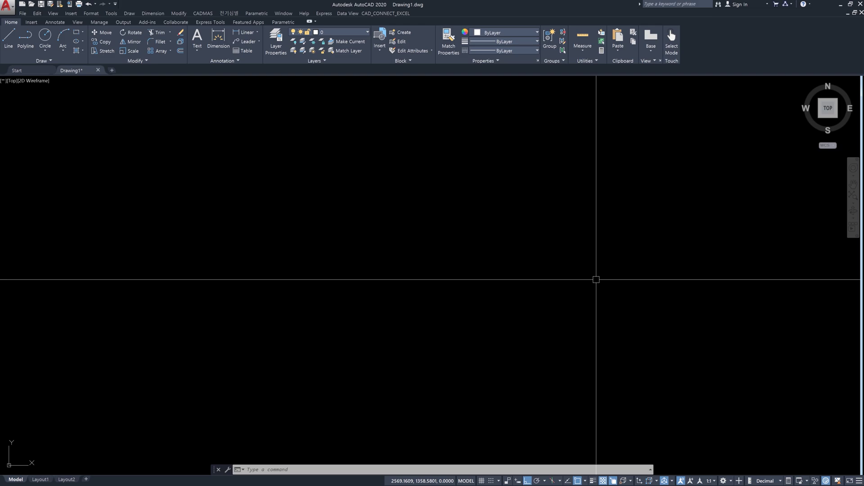
Step: Create a new multiline style named A based on STANDARD
type("ml")
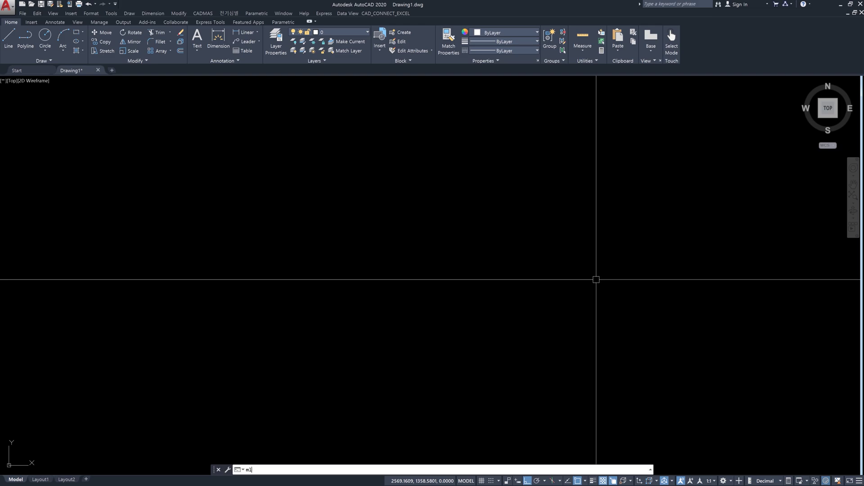
type("style")
key("Return")
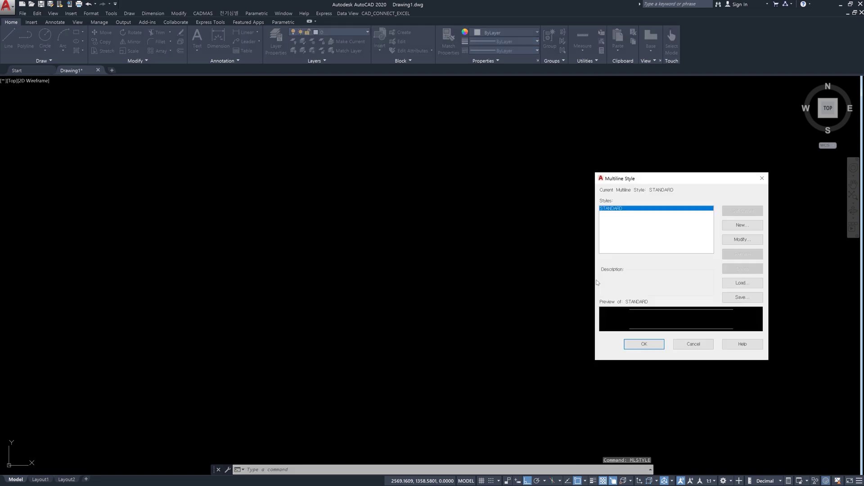
left_click(741, 227)
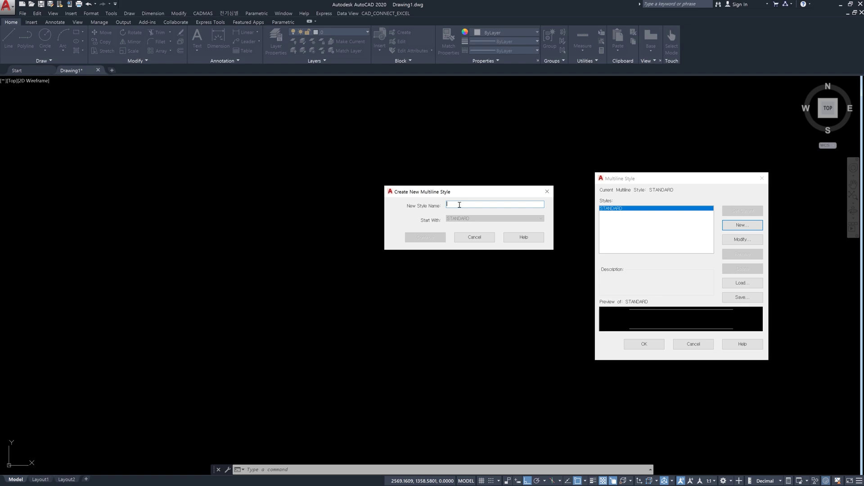
type("a")
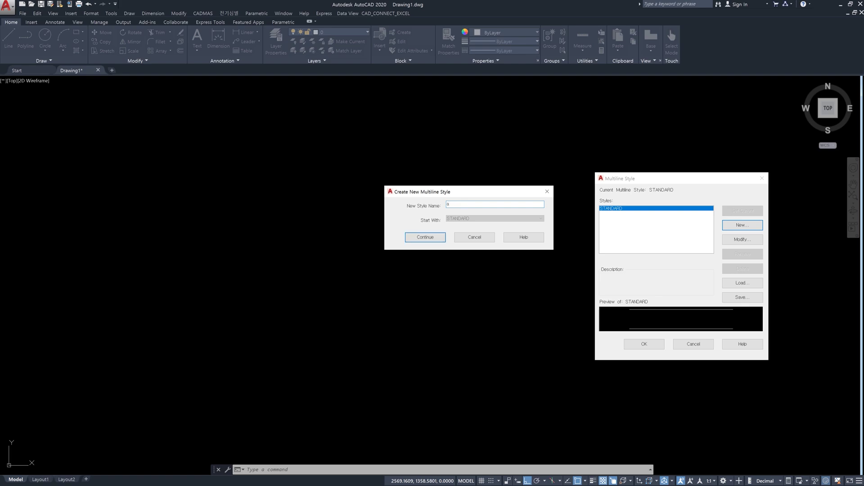
left_click(443, 240)
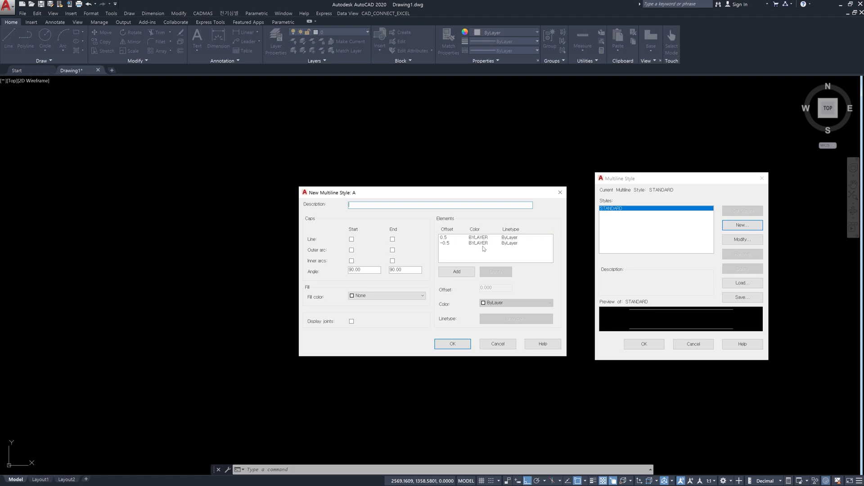
Step: Examine the offsets of the two existing elements in multiline style A
left_click(447, 239)
left_click(448, 243)
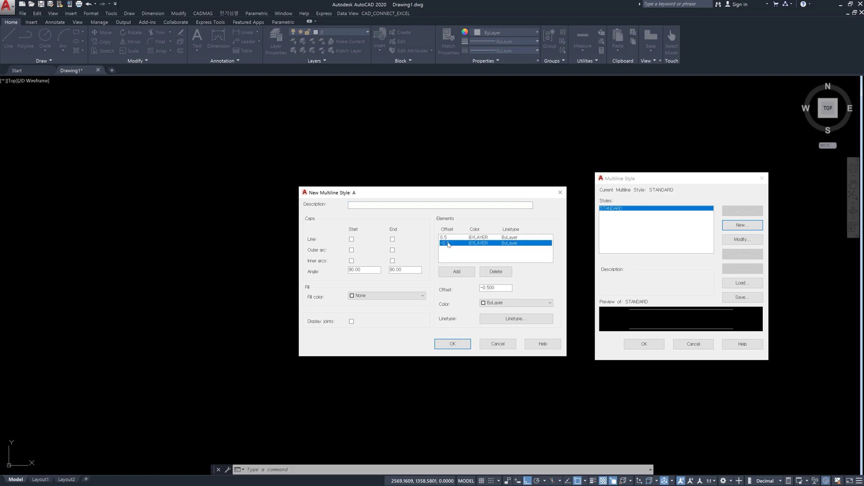
left_click(448, 238)
left_click(451, 244)
left_click(448, 238)
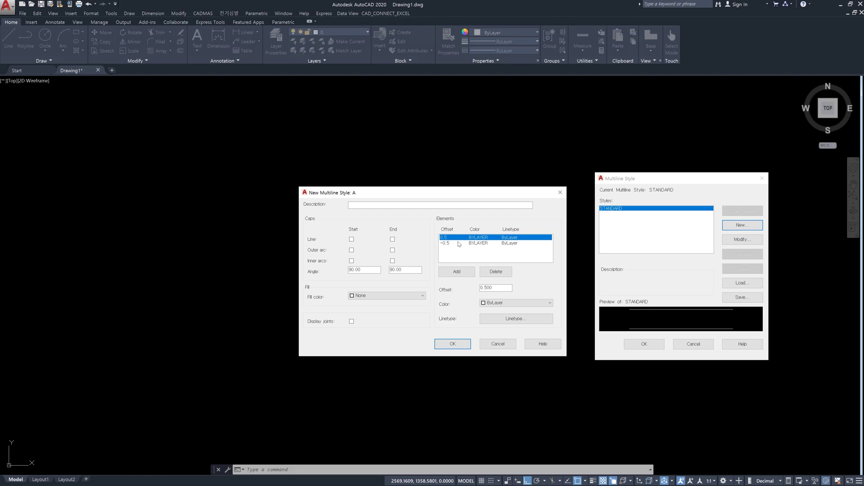
left_click(460, 244)
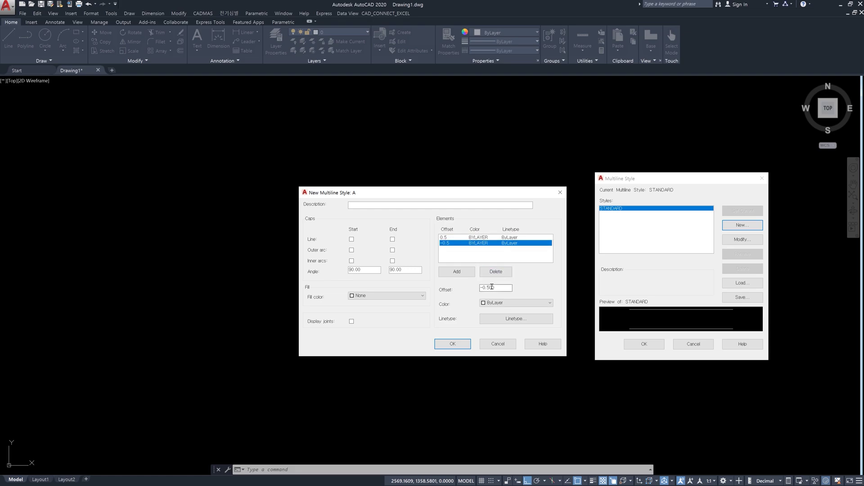
left_click(447, 239)
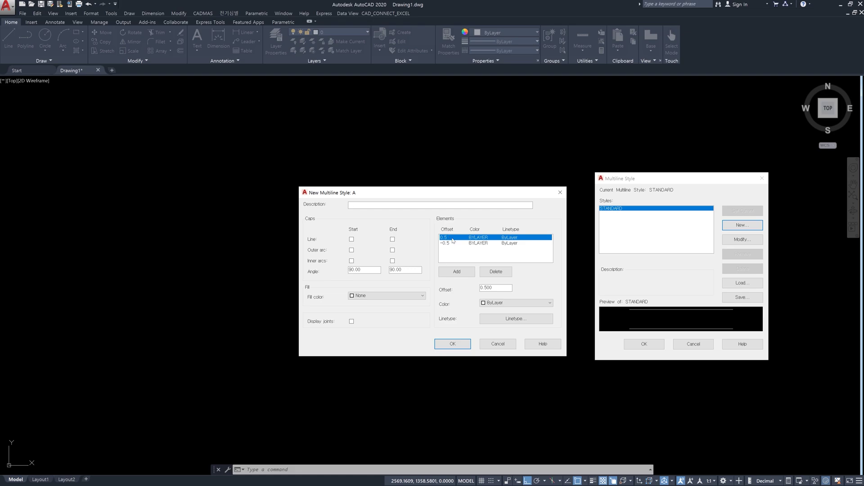
Step: Add two elements to multiline style A and delete the element with the 0.5 offset
left_click(460, 273)
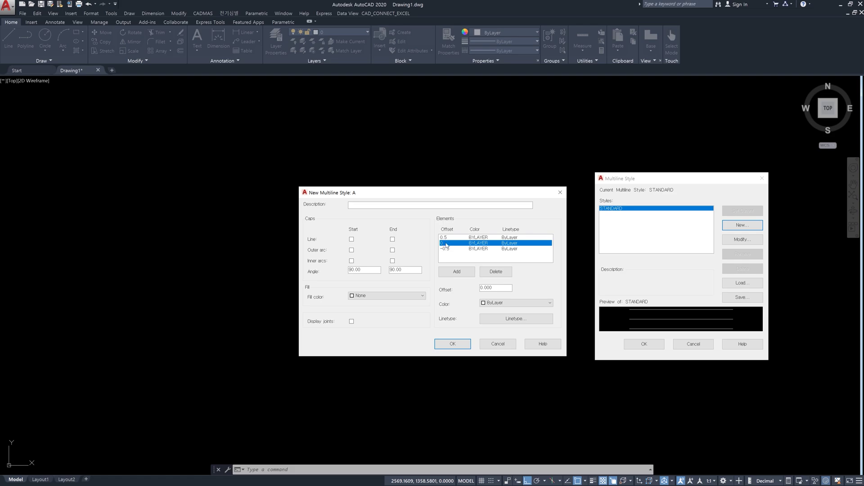
left_click(457, 273)
left_click(444, 238)
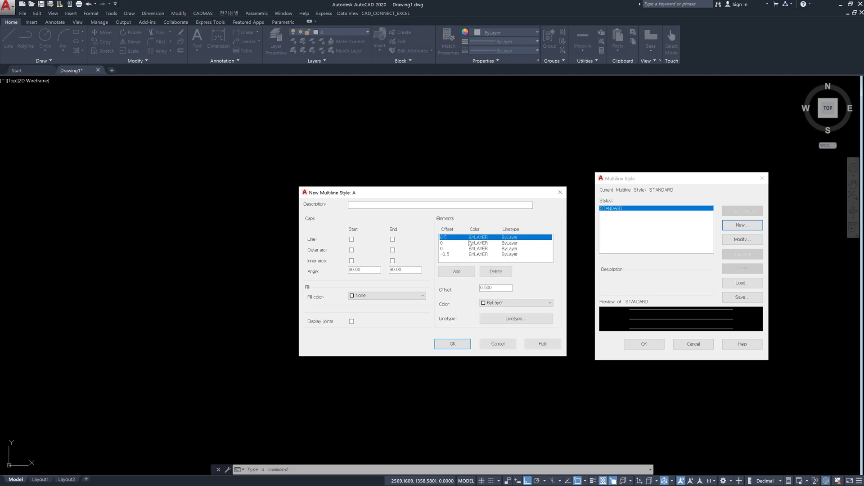
left_click(496, 272)
Step: Set the first element's offset to 20 in multiline style A
left_click(479, 251)
left_click(480, 243)
left_click(479, 238)
left_click(448, 243)
left_click(448, 239)
left_click_drag(502, 288, 444, 290)
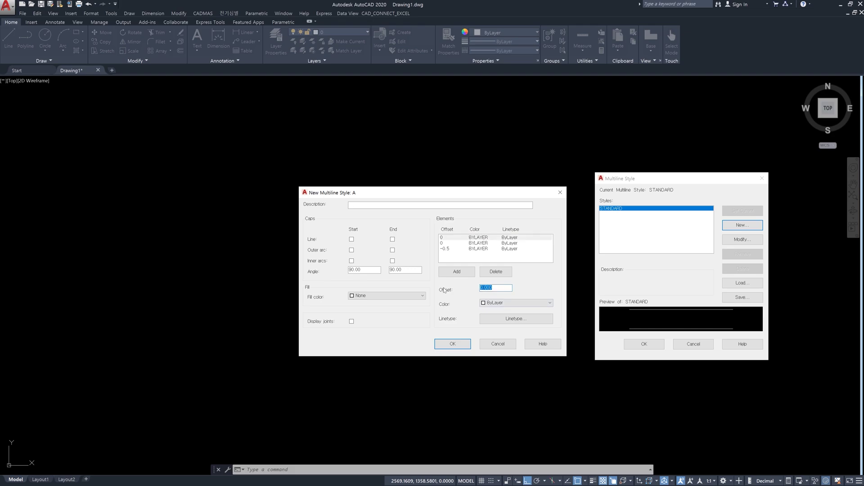
type("20")
Step: Set the second element's offset to 10 and the third's to 5, and accept the new multiline style
left_click(447, 243)
left_click_drag(499, 289, 412, 287)
type("10")
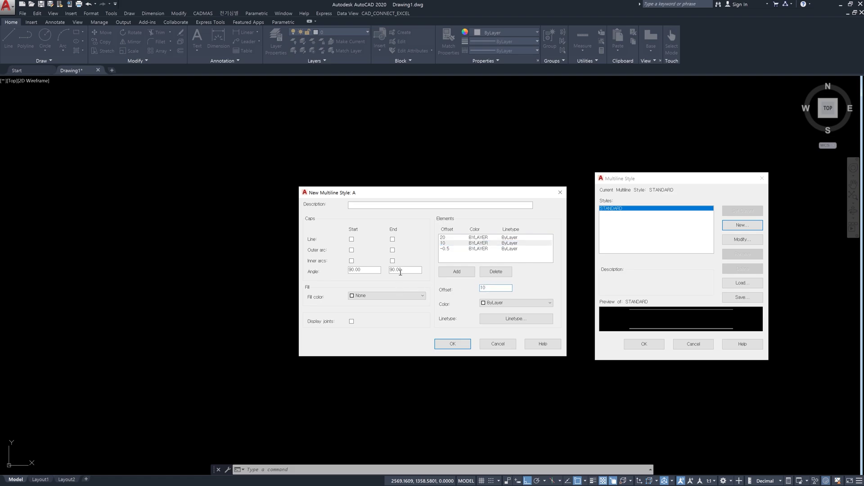
left_click(447, 249)
left_click_drag(498, 287, 423, 295)
type("5")
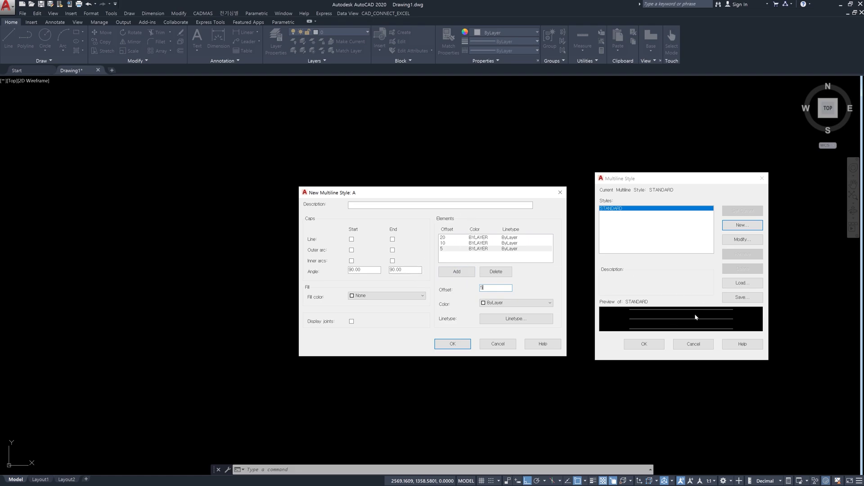
left_click(457, 347)
left_click(631, 345)
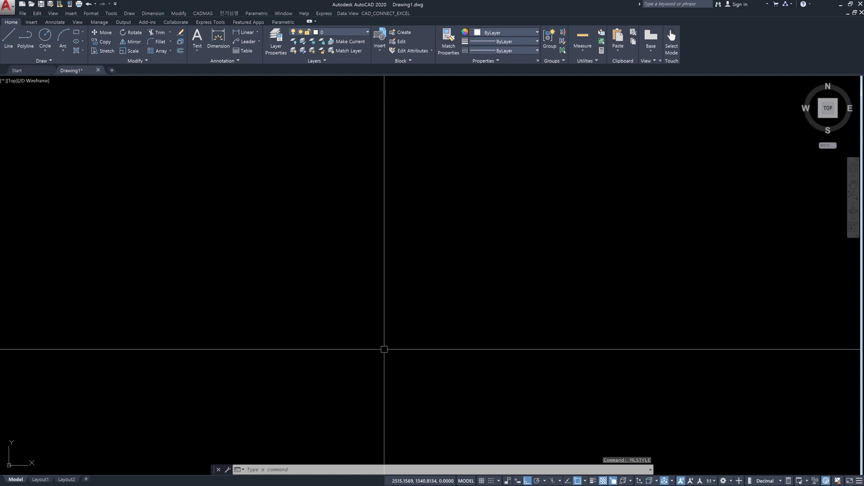
Step: Draw a horizontal test multiline with the STANDARD style in the empty drawing area
type("ml")
key("Return")
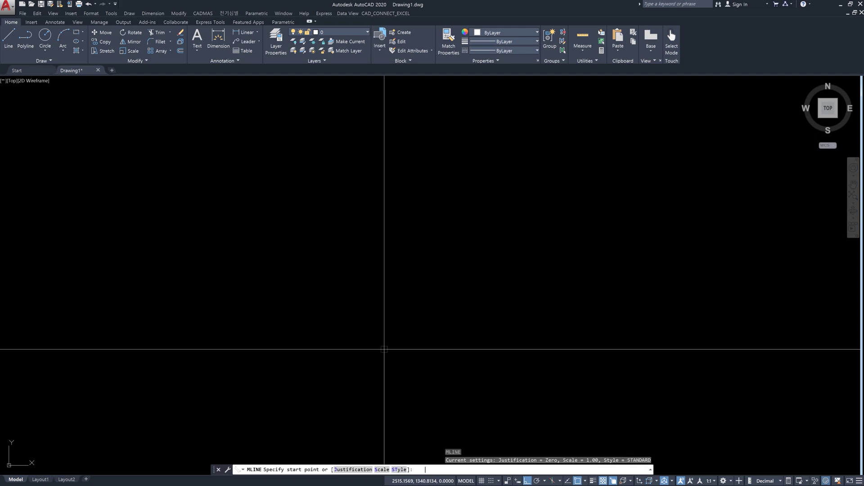
left_click(294, 275)
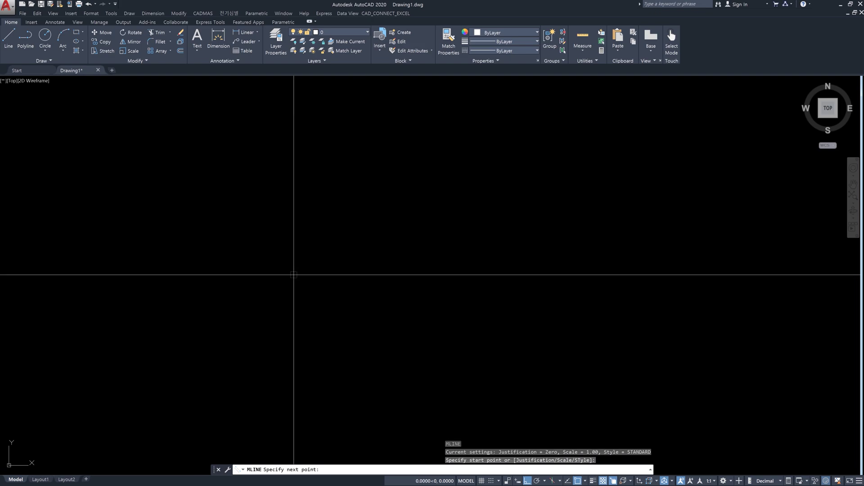
left_click(420, 288)
key("Return")
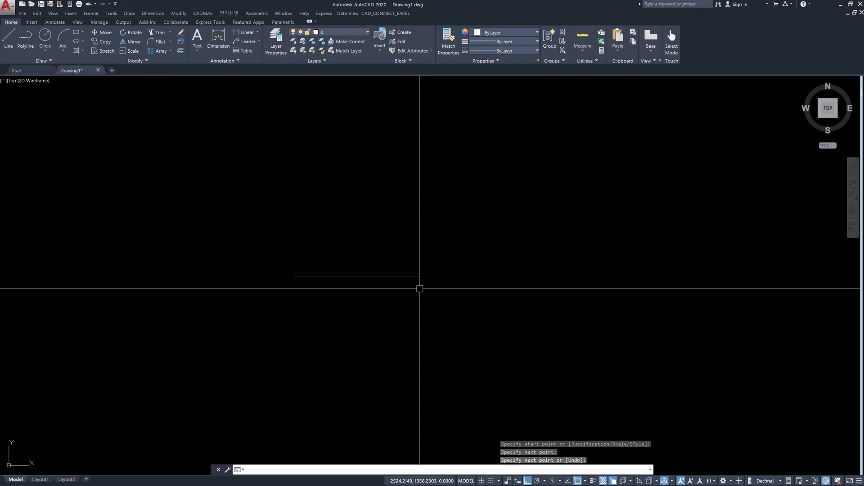
key("Return")
Step: Erase the test multiline drawn with the STANDARD style
left_click(428, 283)
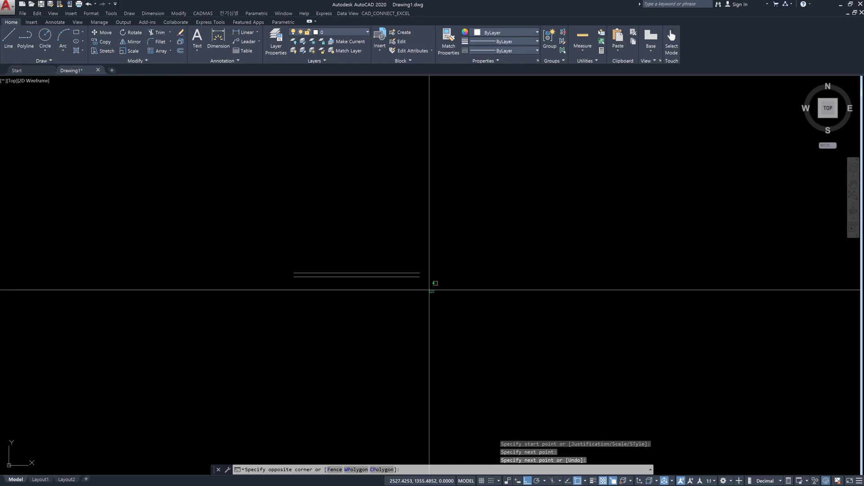
left_click(369, 242)
key("Delete")
Step: Check the list of available multiline styles for style A
type("MLSTYLE")
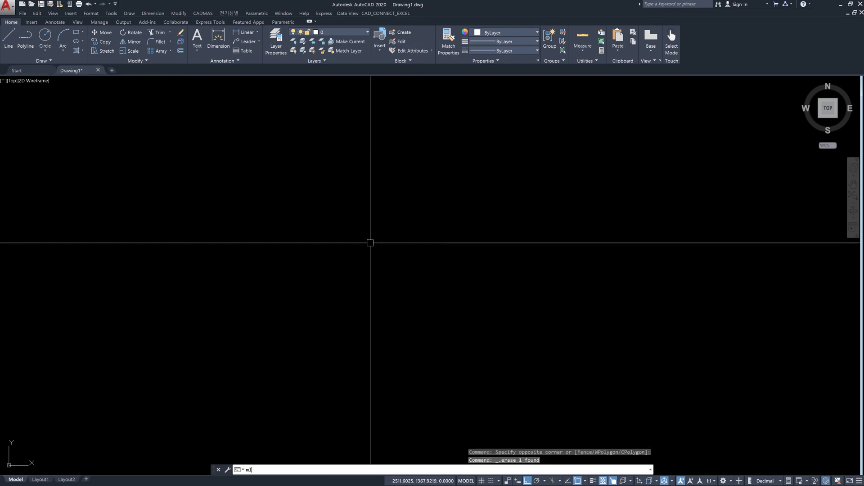
key("Return")
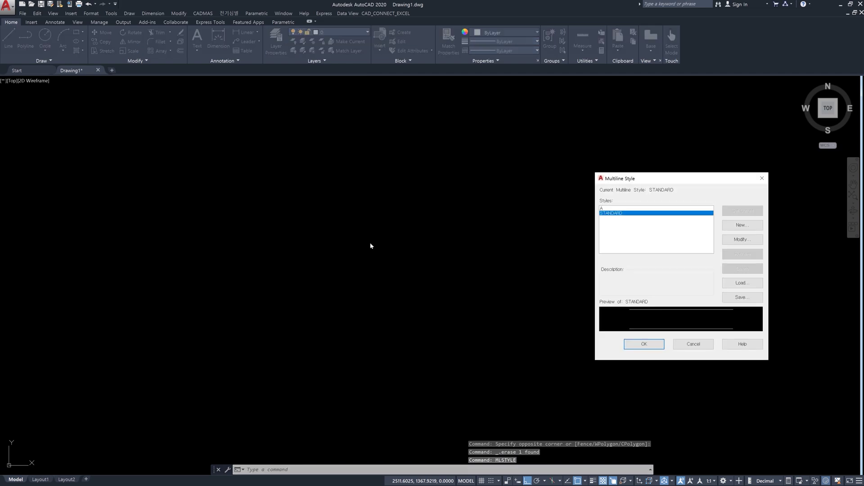
key("Return")
Step: Draw a horizontal multiline using style A with zero justification and a scale of 1.00
type("ml")
key("Return")
type("st")
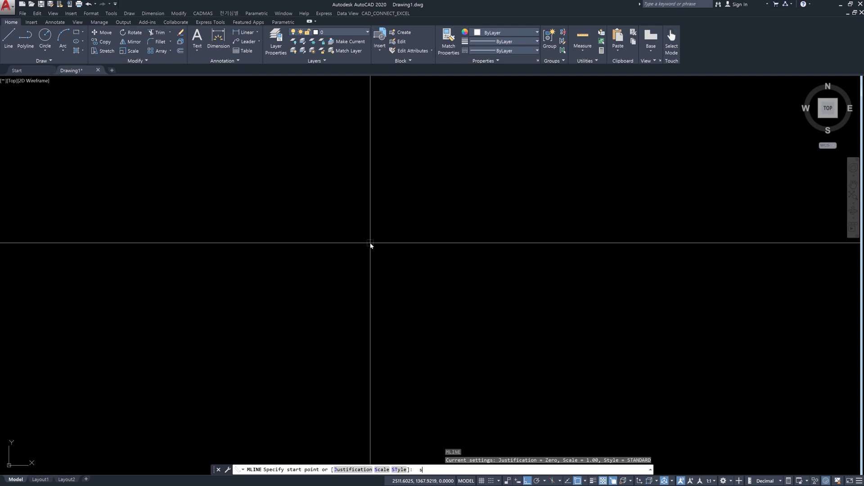
key("Return")
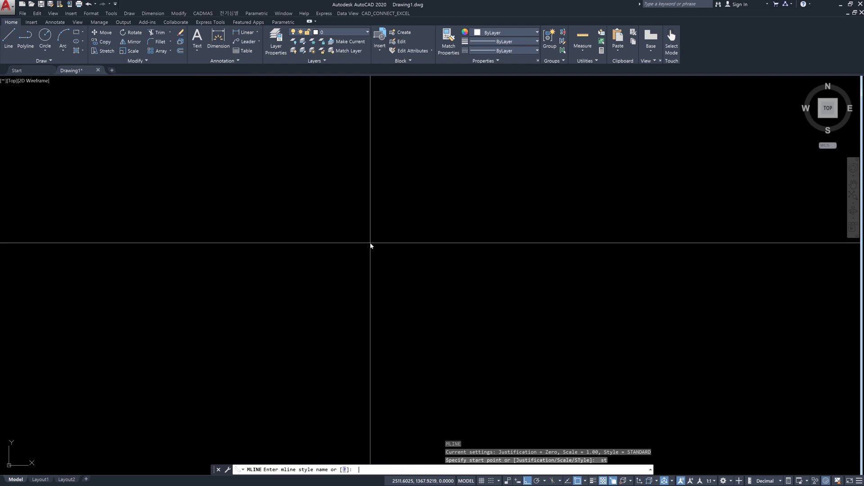
type("a")
key("Return")
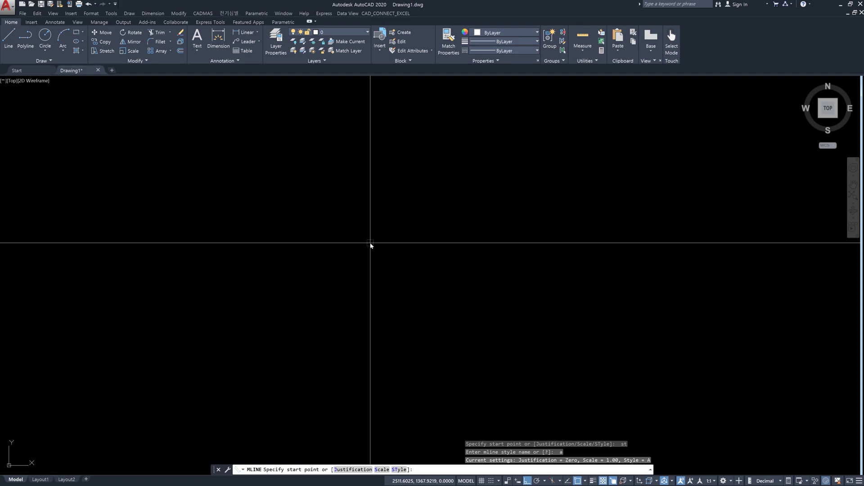
left_click(296, 300)
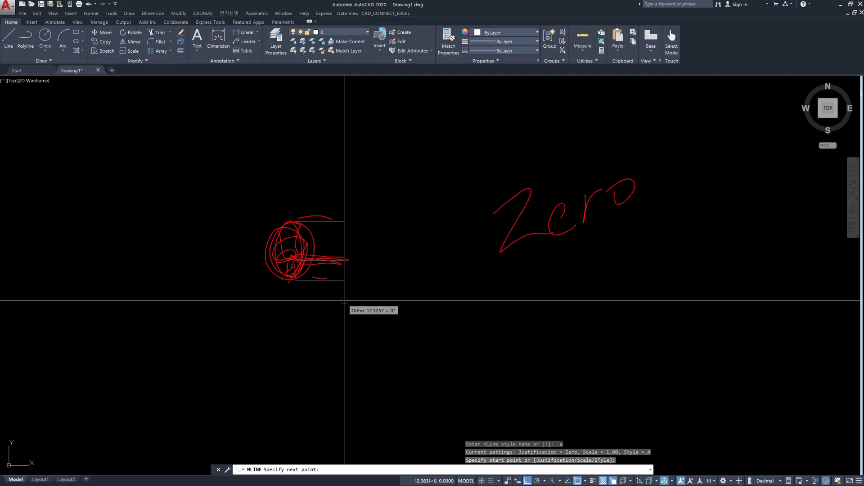
mouse_move(353, 366)
left_mouse_down()
mouse_move(298, 353)
mouse_move(388, 294)
mouse_move(309, 287)
mouse_move(337, 396)
left_mouse_up()
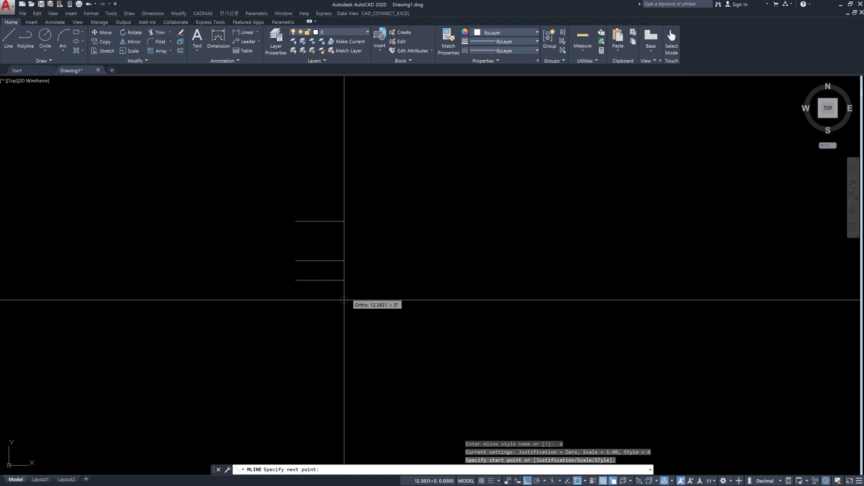
left_click(452, 296)
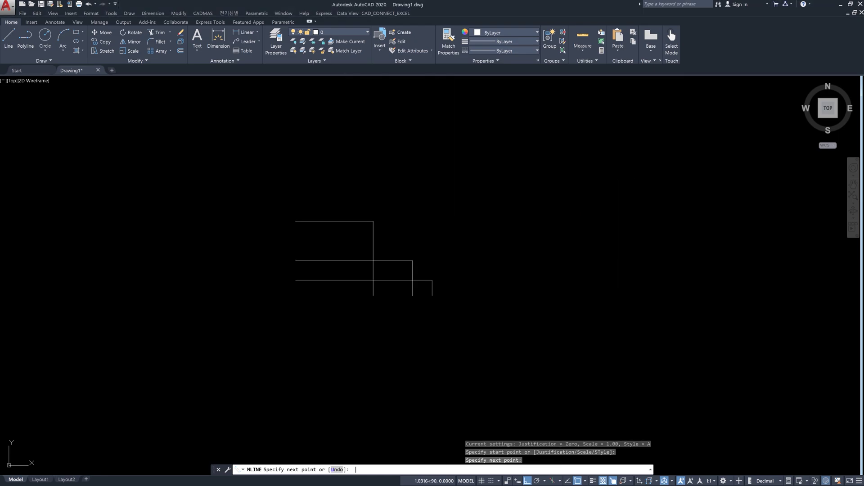
key("Return")
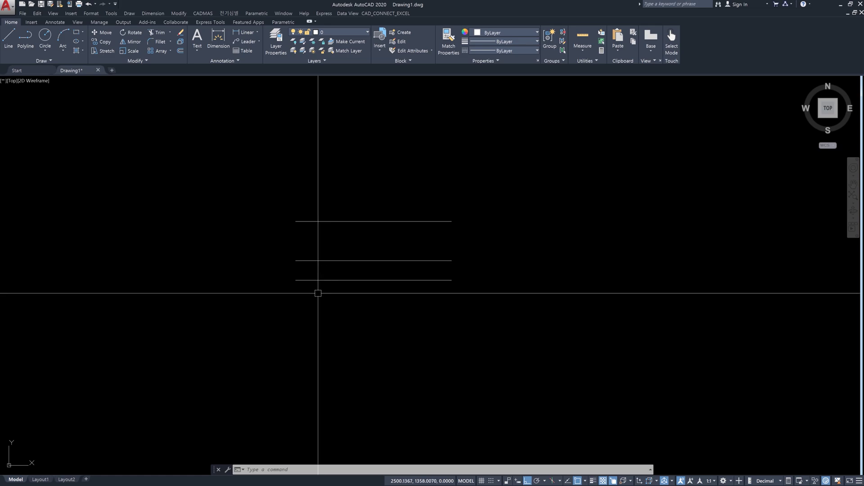
Step: Draw a 5-unit line down from the left end of the multiline's lowest element, continuing with a horizontal line extending past its right end
type("l")
key("Return")
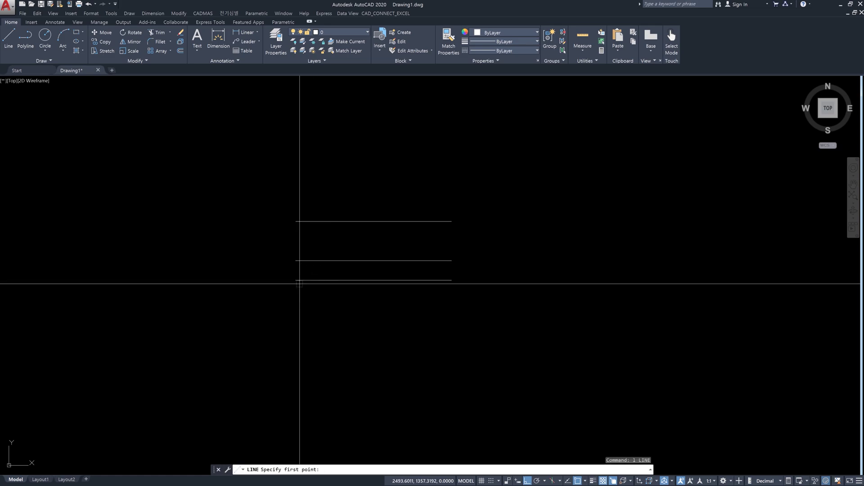
left_click(296, 281)
type("5")
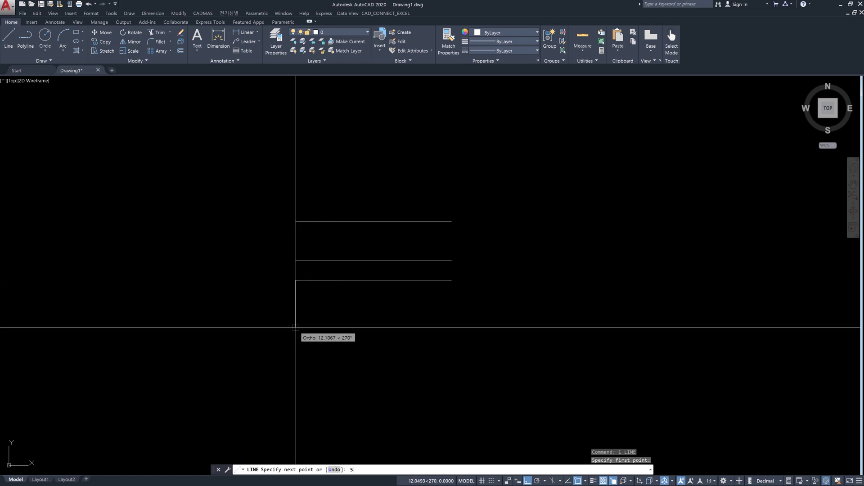
key("Return")
left_click(479, 333)
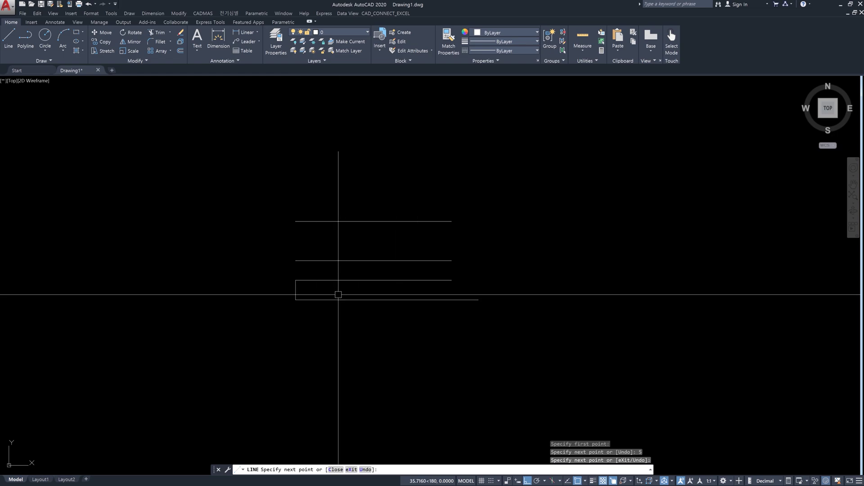
key("Escape")
Step: Erase the short vertical line joining the multiline to the horizontal reference line below it
left_click(311, 295)
left_click(263, 292)
key("Delete")
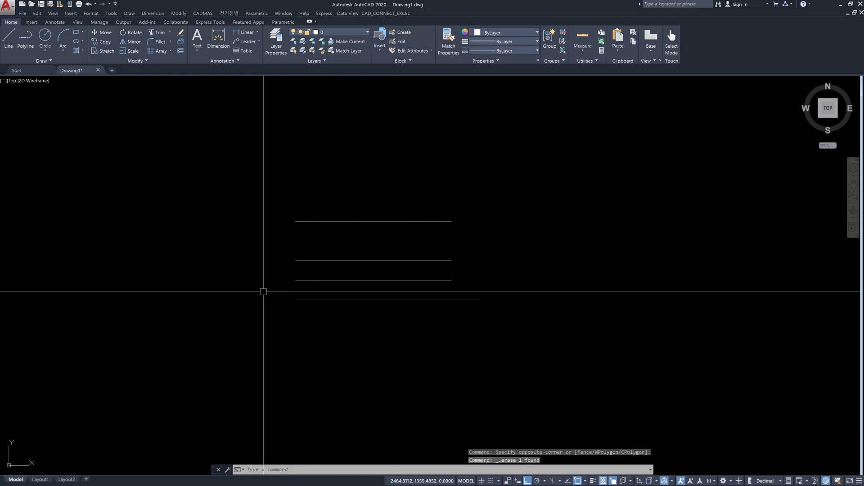
left_click(344, 306)
left_click(336, 299)
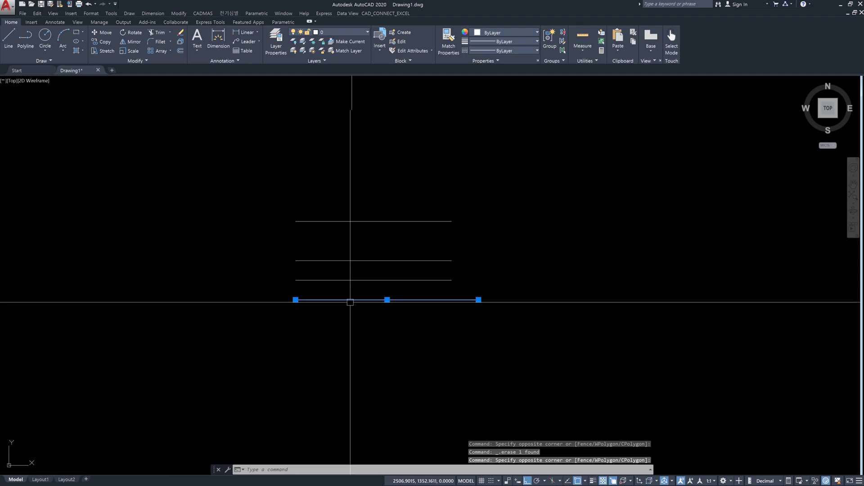
key("Escape")
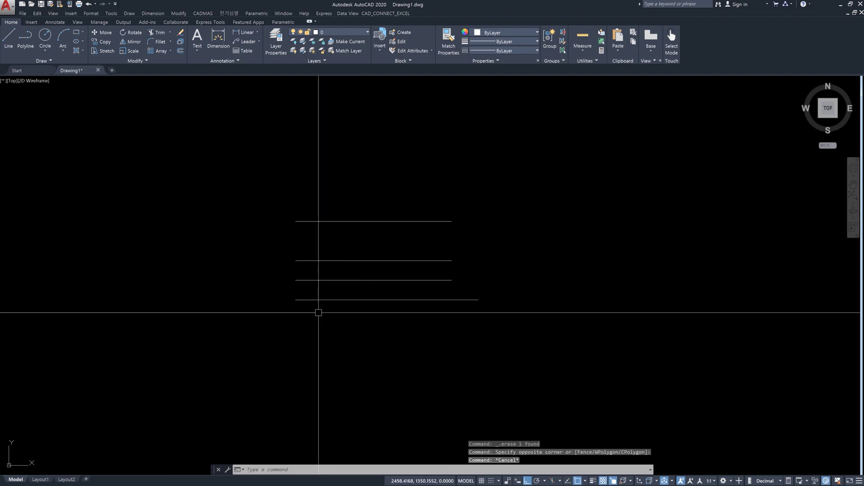
Step: Add a vertical linear dimension between the reference line and the multiline's lowest element, placed beyond their left ends
type("dli")
key("Return")
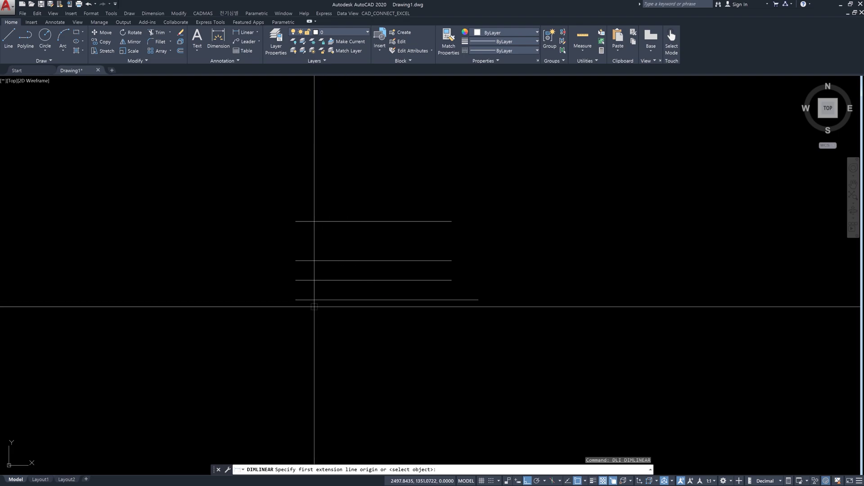
left_click(295, 300)
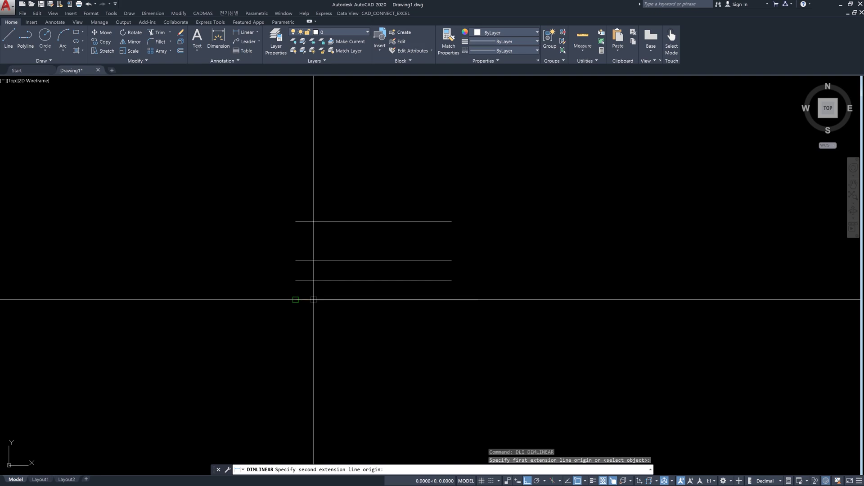
left_click(297, 280)
left_click(274, 289)
Step: Add vertical linear dimensions from the reference line to the multiline's middle and top elements, each placed farther left than the previous one
key("Return")
left_click(314, 298)
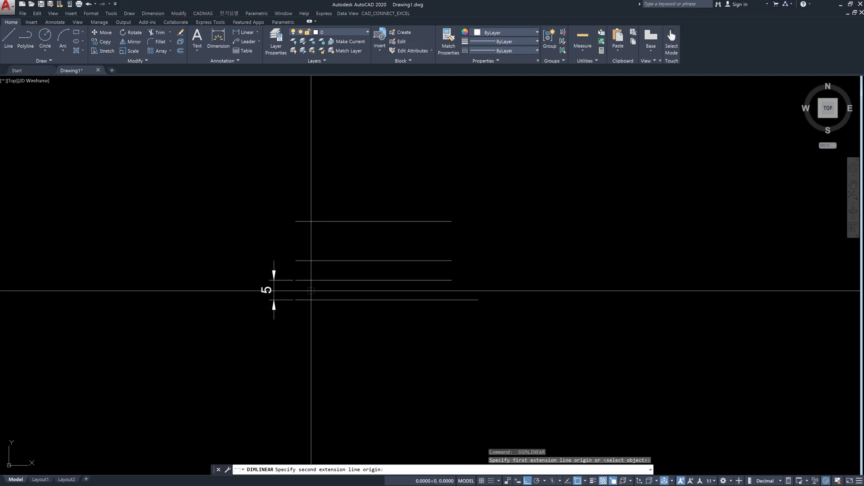
left_click(309, 262)
left_click(225, 274)
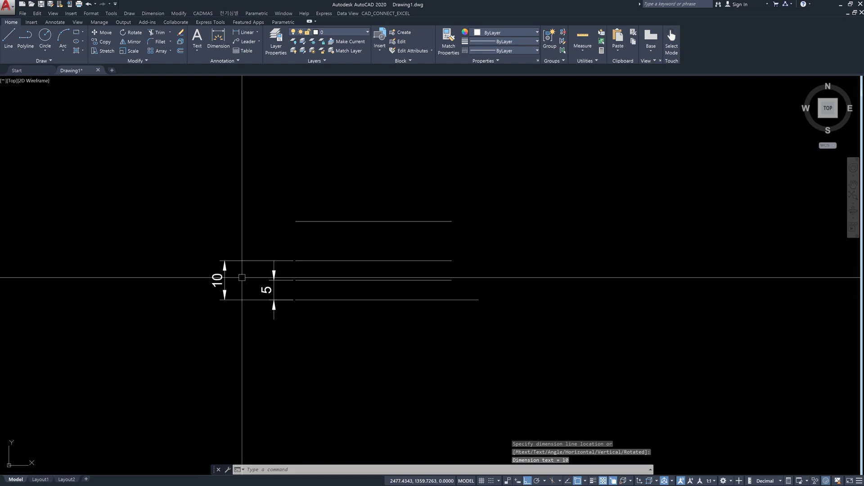
key("Return")
left_click(331, 297)
left_click(315, 220)
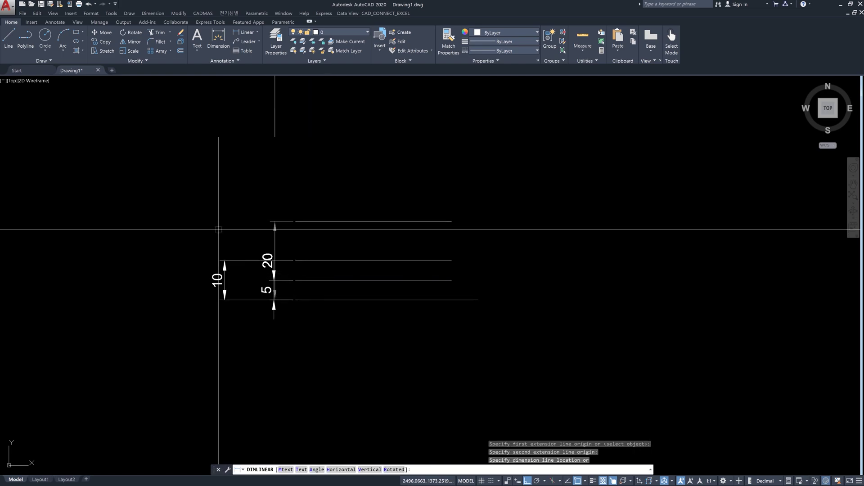
left_click(197, 228)
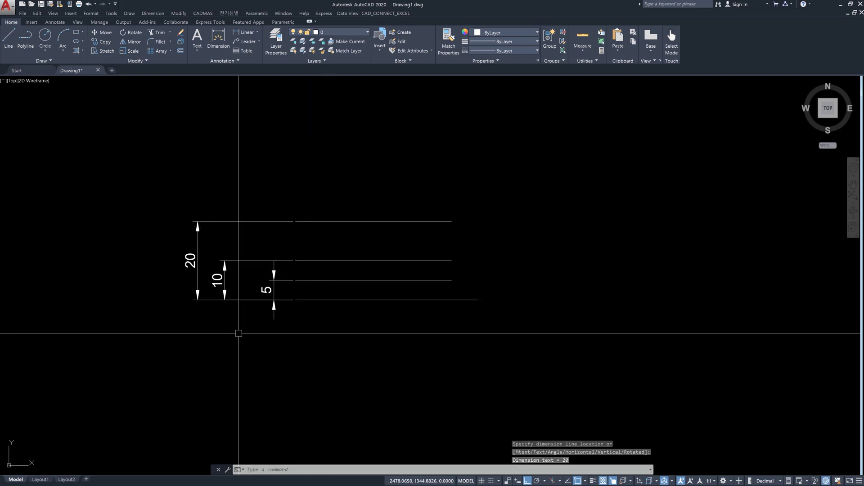
Step: Review which options the Multiline Style settings offer for style A while it is used in the drawing
type("mlstyle")
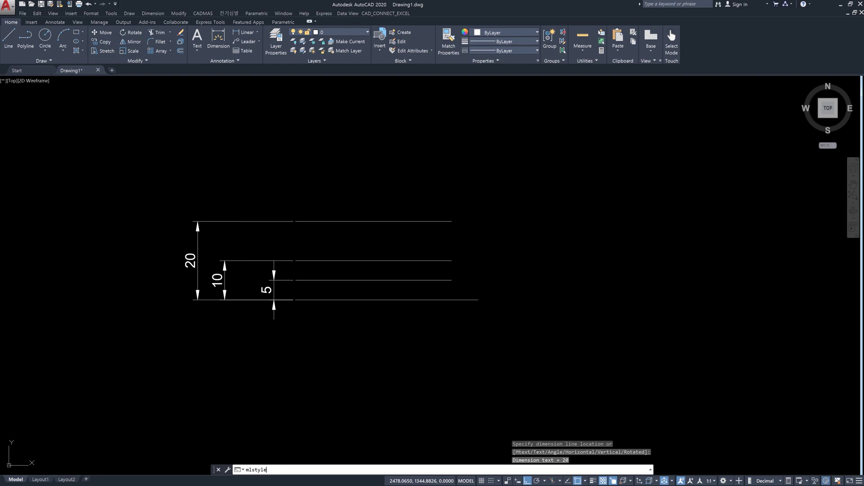
key("Return")
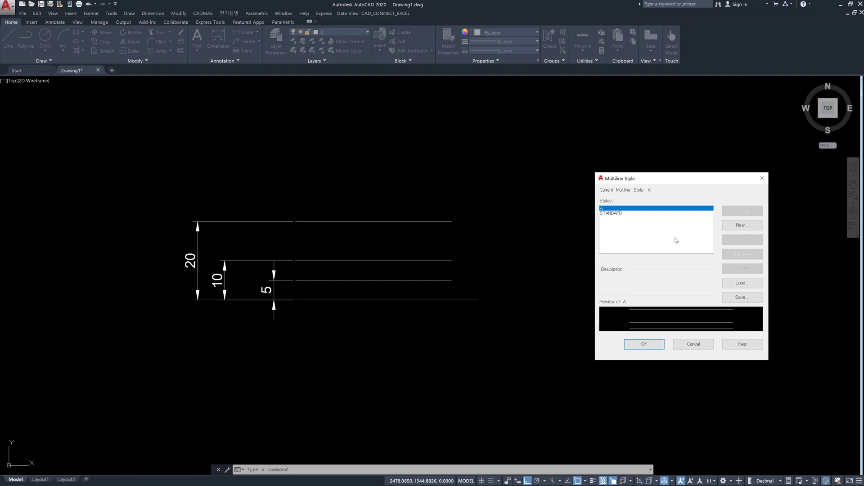
key("Return")
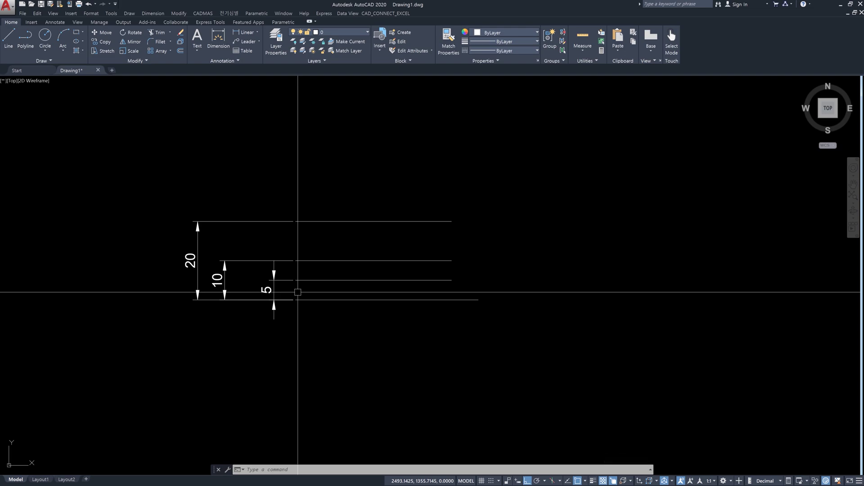
Step: Erase the three vertical dimensions and the horizontal reference line below the multiline
left_click(149, 202)
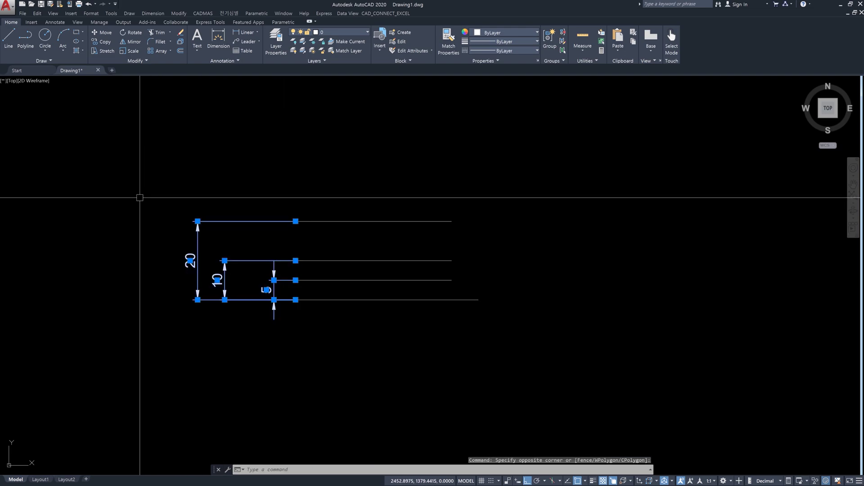
key("Delete")
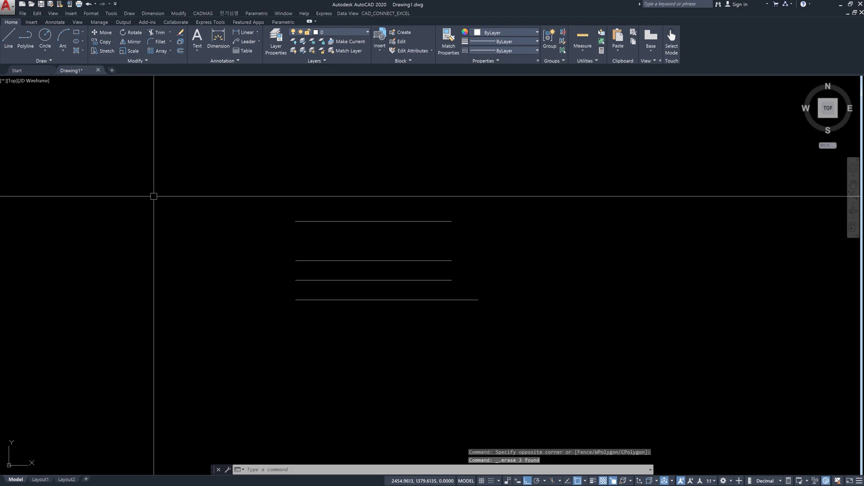
left_click(343, 300)
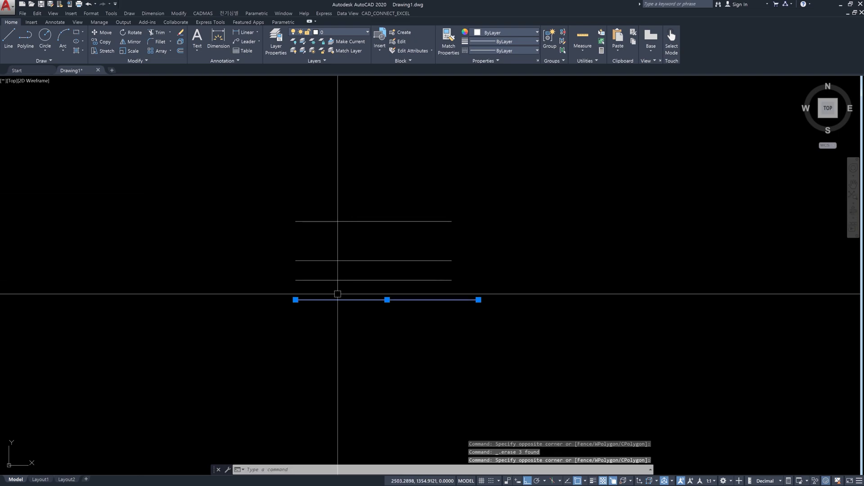
key("Delete")
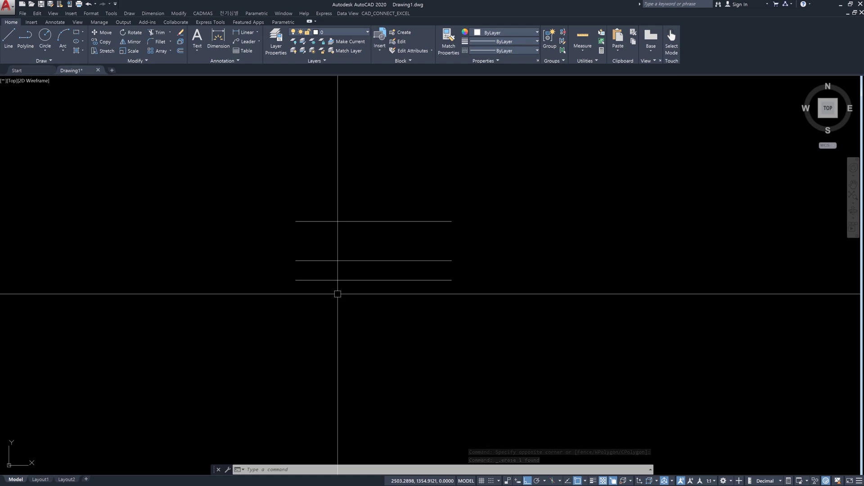
Step: Select the multiline to inspect its grips, then clear the selection
left_click(410, 280)
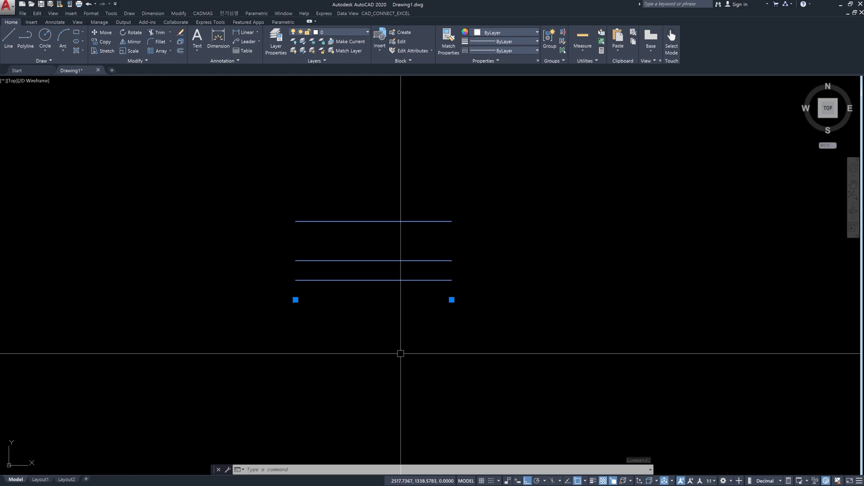
key("Escape")
key("Escape")
Step: Compare the options available for multiline styles A and STANDARD in the Multiline Style settings
type("mlstyle")
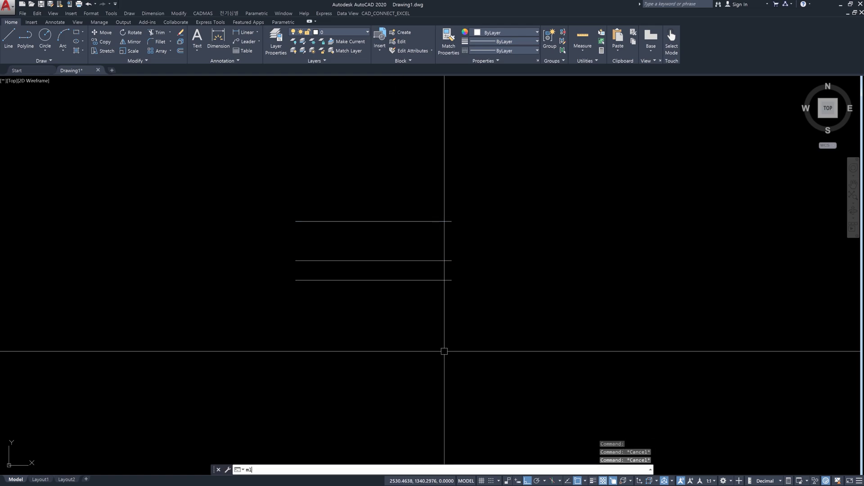
key("Return")
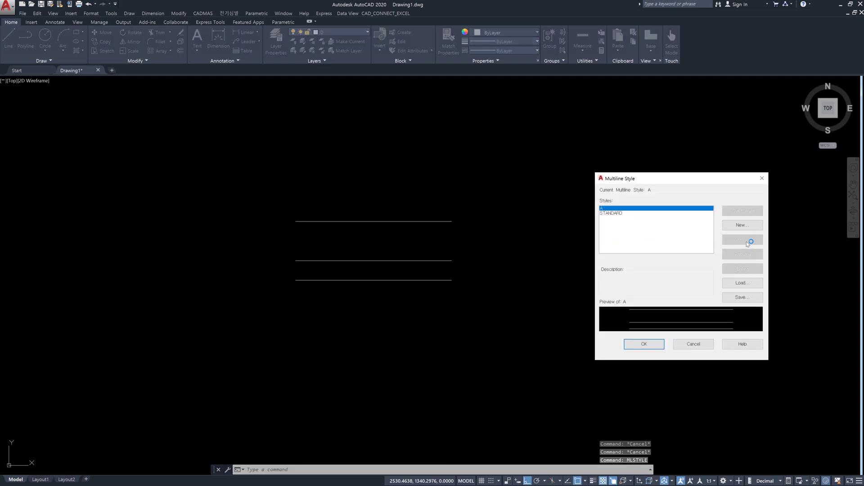
left_click(639, 213)
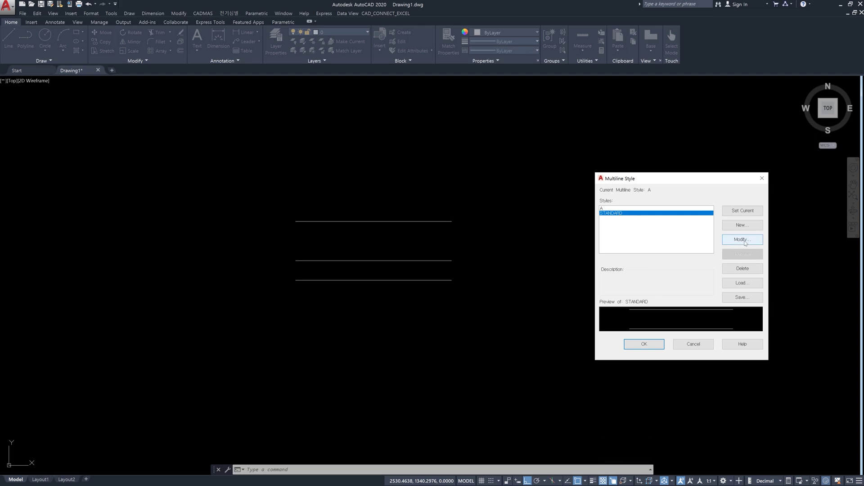
left_click(676, 209)
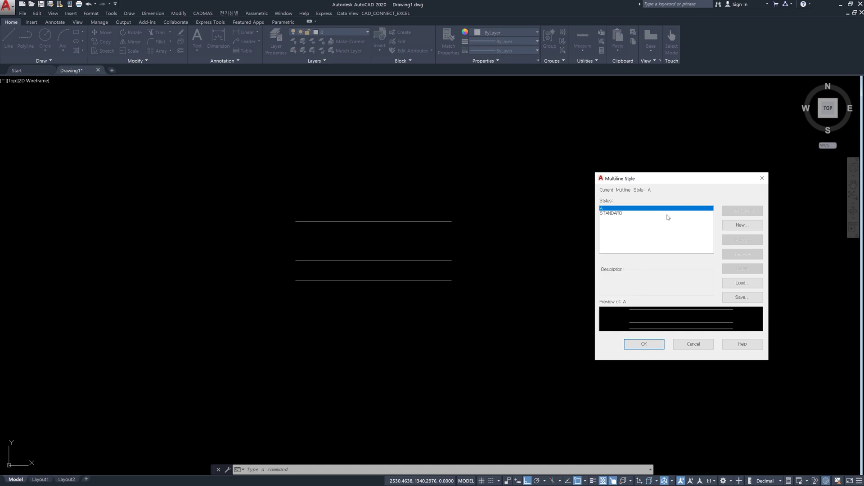
left_click(665, 214)
left_click(659, 209)
left_click(620, 214)
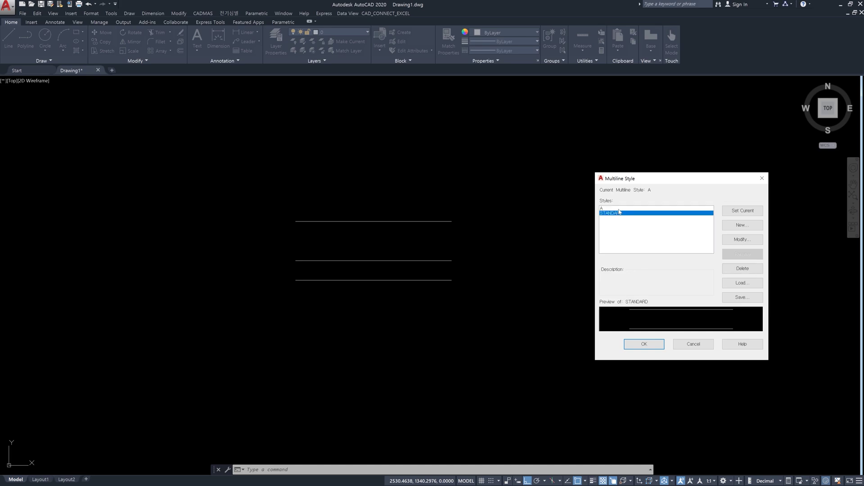
left_click(620, 209)
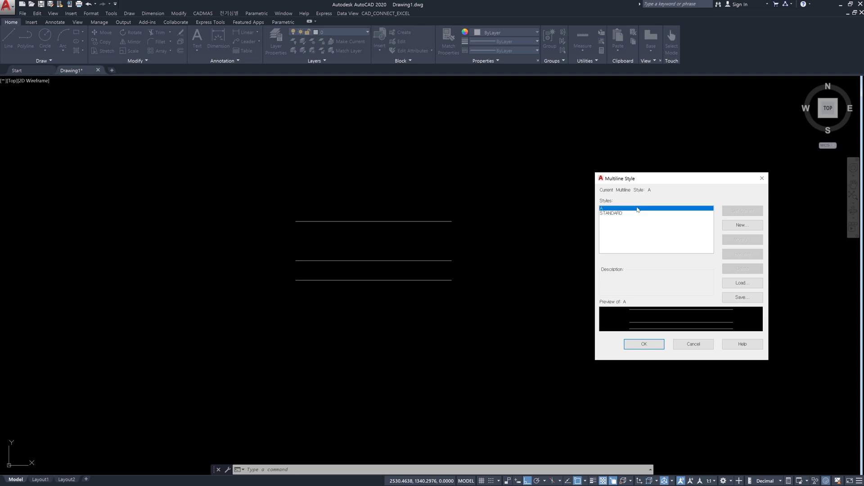
left_click(620, 214)
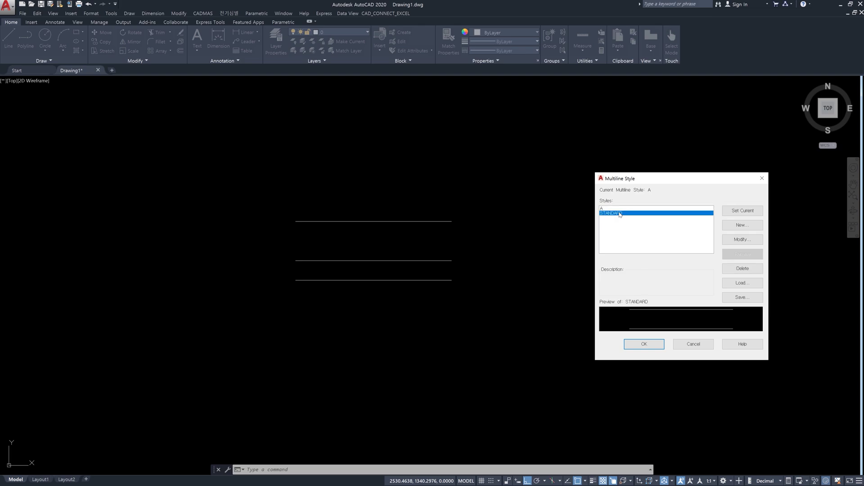
left_click(623, 209)
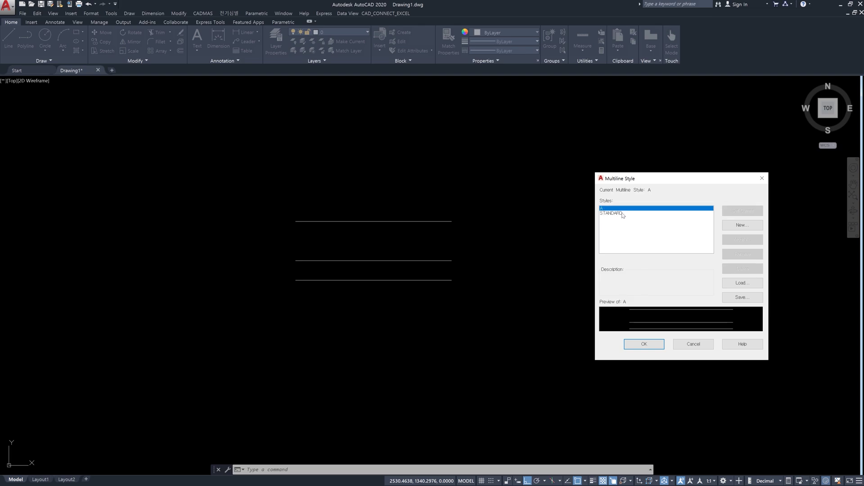
Step: Try STANDARD as the current multiline style, check the options offered for style A, and discard the change
left_click(624, 213)
left_click(755, 214)
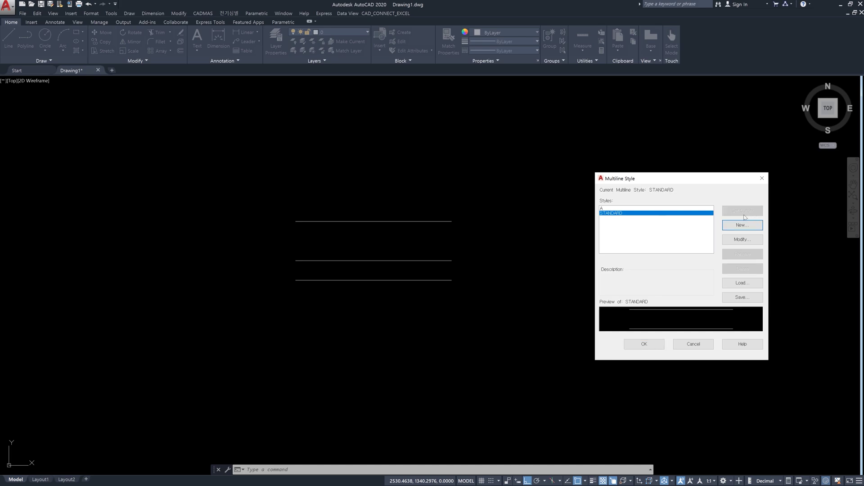
left_click(615, 209)
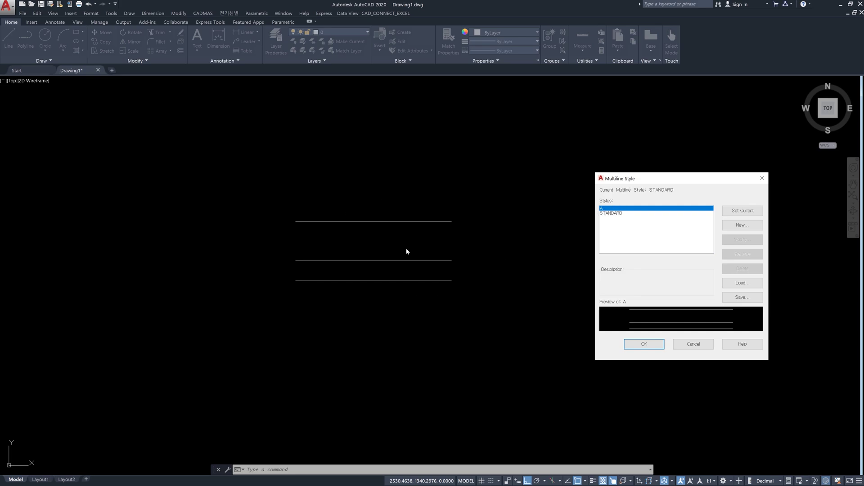
left_click(623, 215)
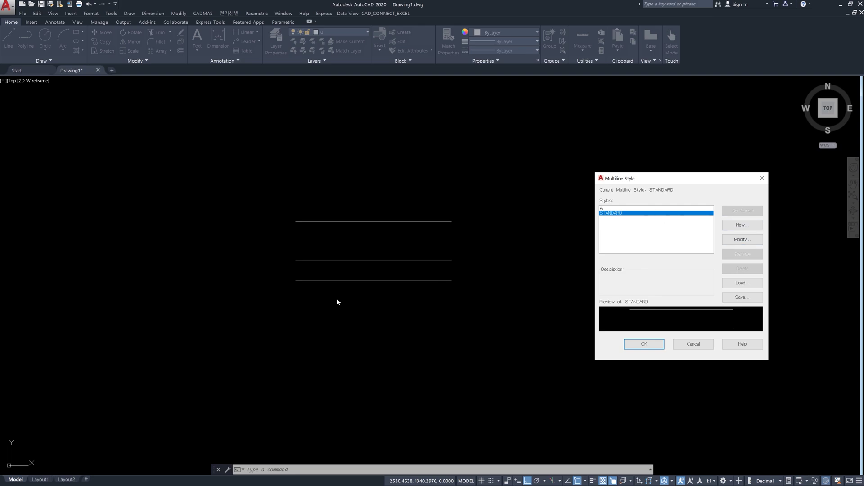
left_click(607, 208)
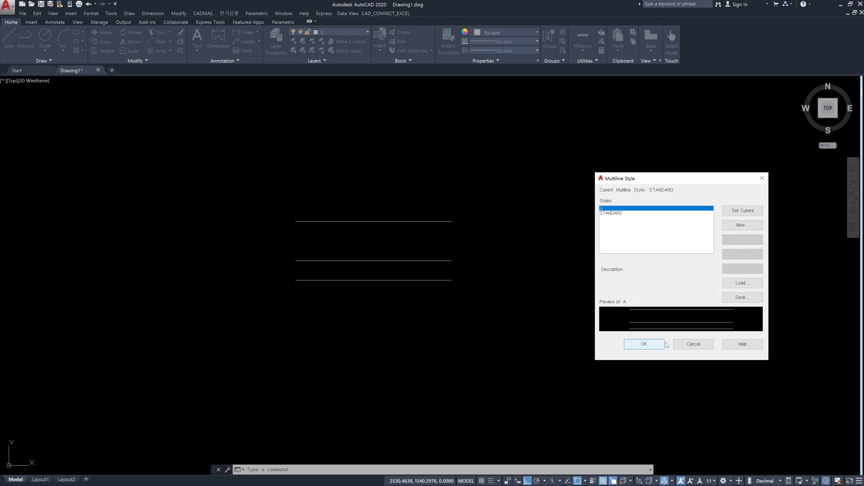
left_click(694, 344)
Step: Erase the multiline drawn with style A
left_click(397, 218)
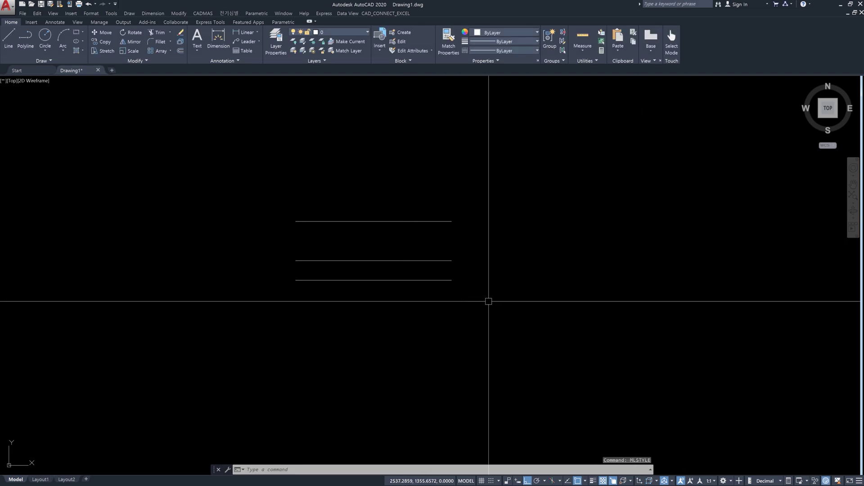
left_click(396, 218)
key("Delete")
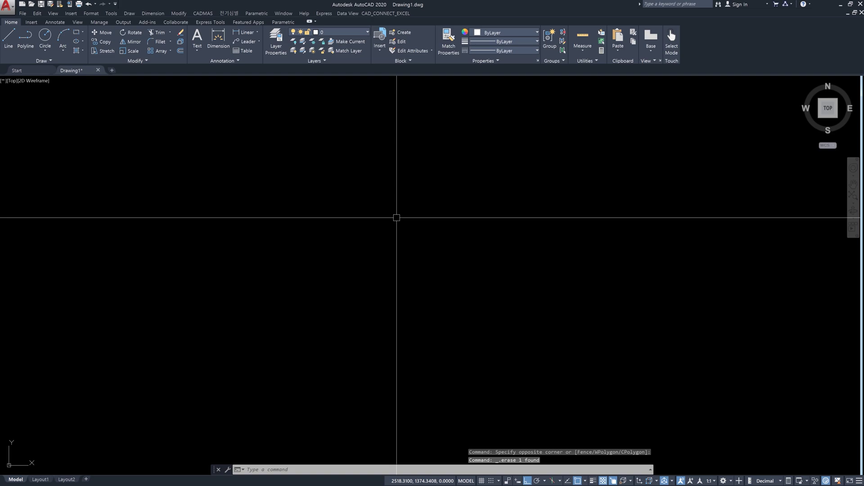
Step: Modify multiline style A by setting the offset of its third element to -5
type("mlstyle")
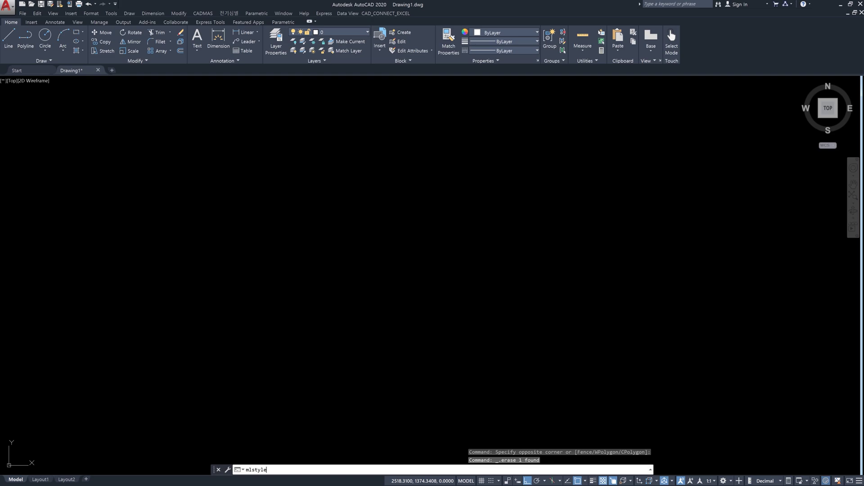
key("Return")
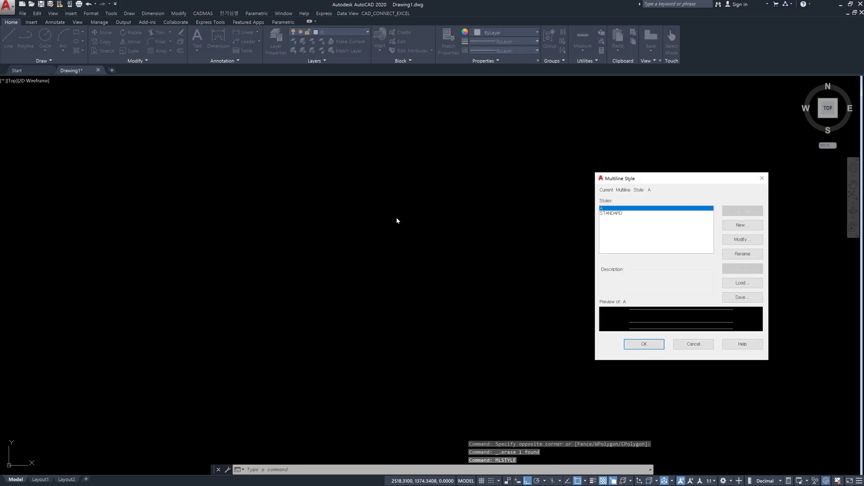
left_click(744, 240)
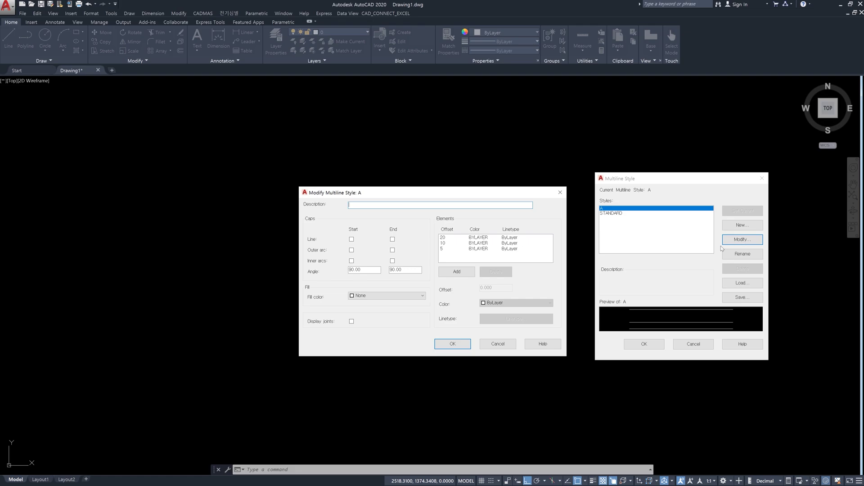
left_click(443, 249)
double_click(496, 290)
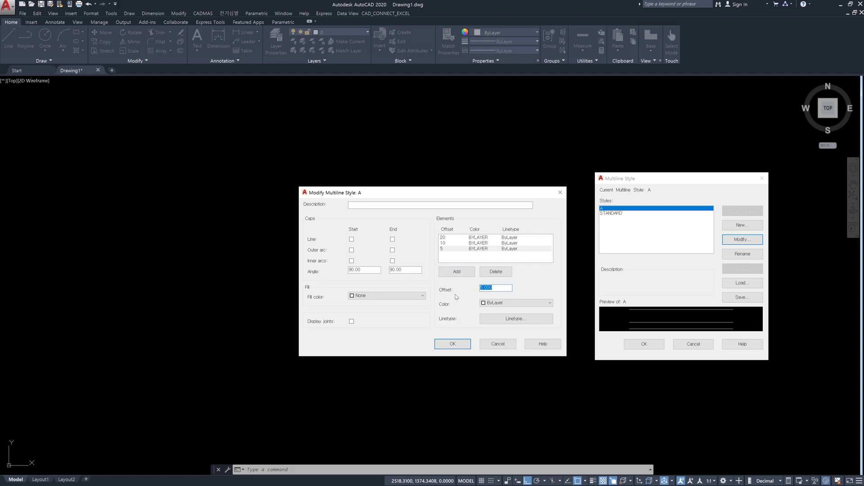
type("-5")
left_click(468, 238)
left_click(472, 243)
left_click(475, 248)
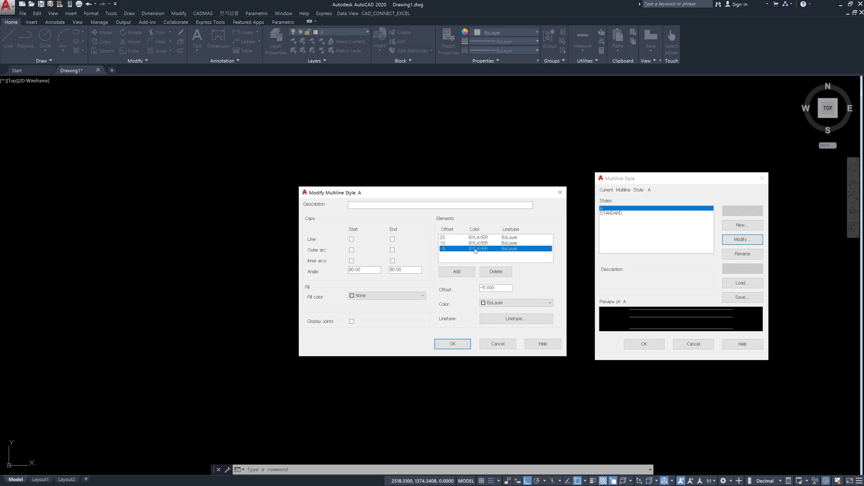
Step: Set the color of style A's element with offset 10 to Red
left_click(527, 304)
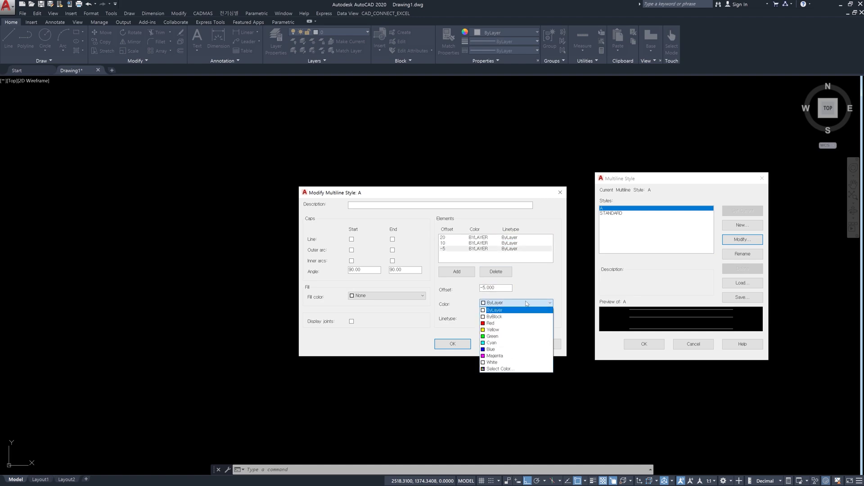
left_click(459, 239)
left_click(447, 243)
left_click(527, 302)
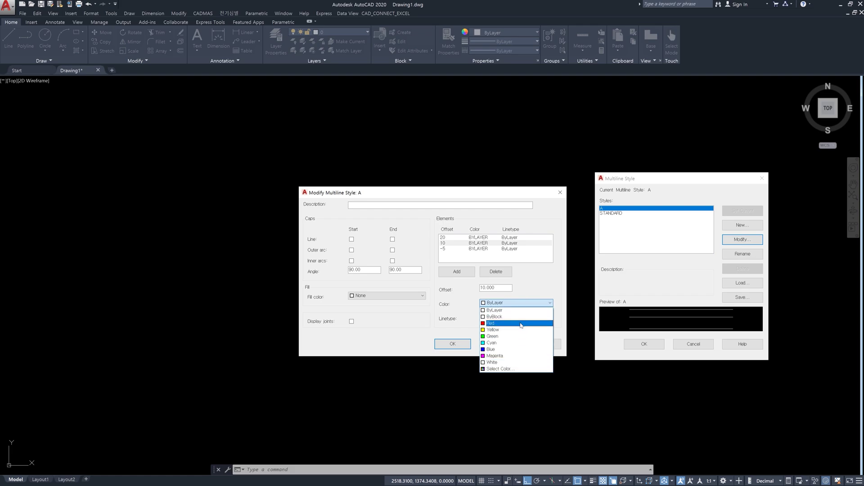
left_click(521, 325)
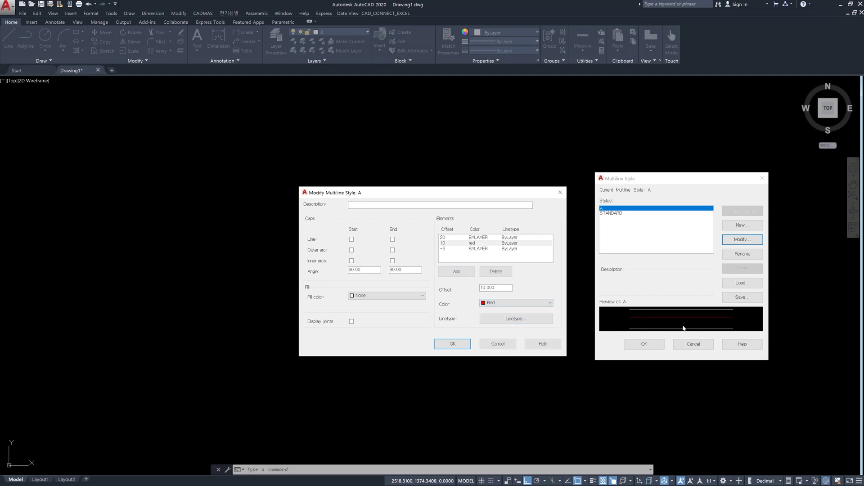
Step: Assign the CENTER linetype to the red element of style A and accept the multiline style changes
left_click(514, 244)
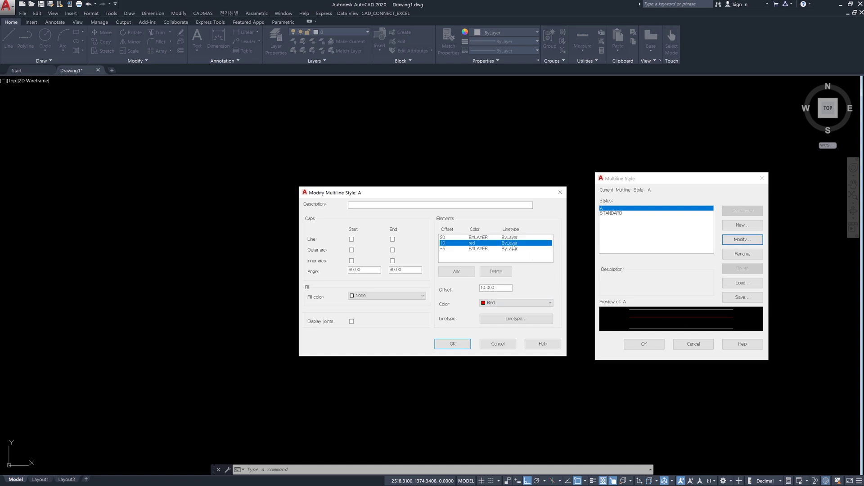
left_click(521, 321)
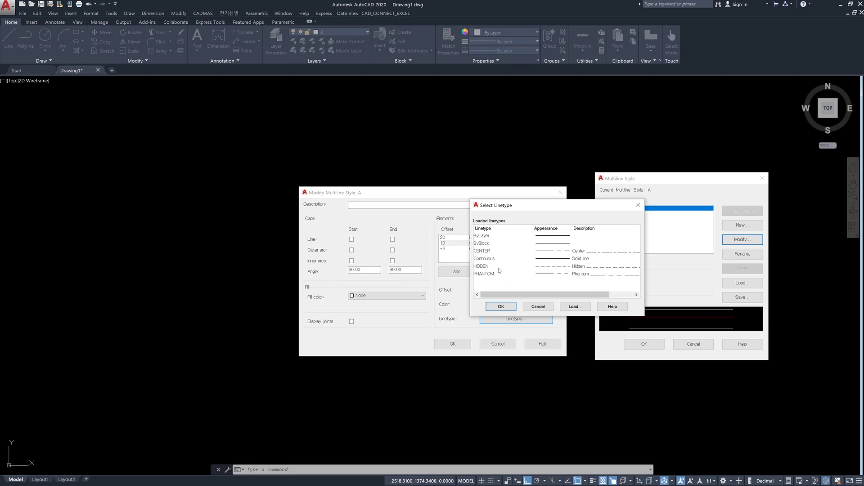
left_click(488, 253)
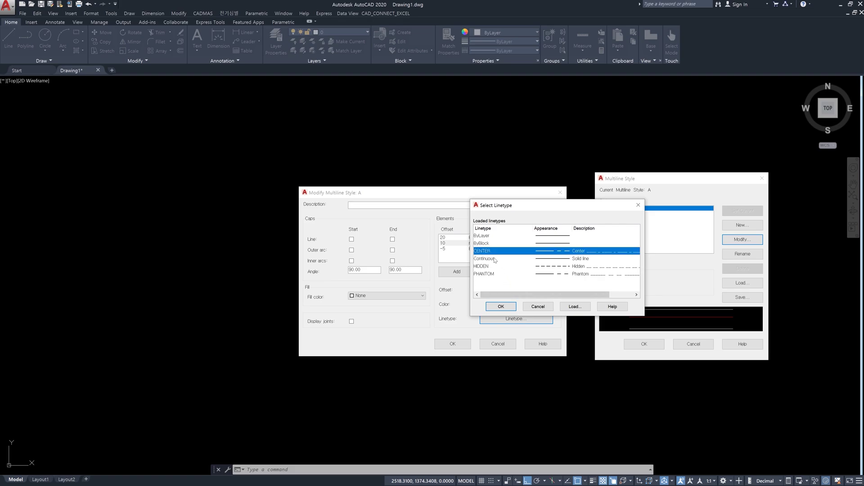
left_click(501, 307)
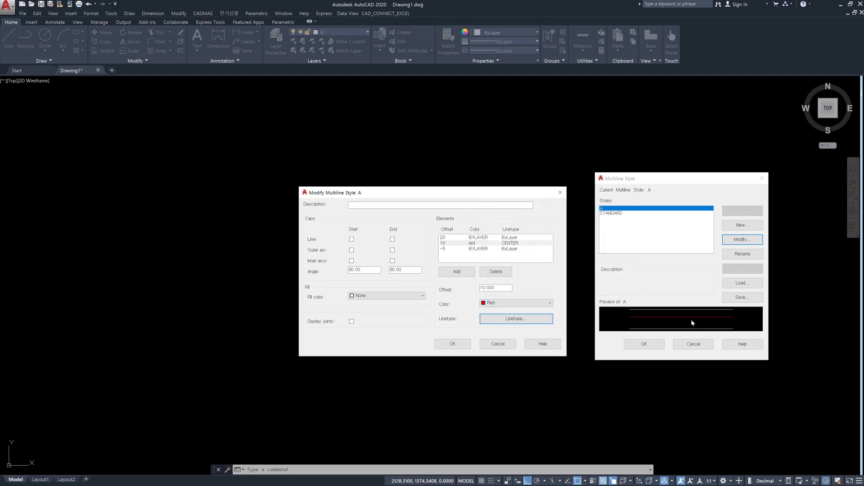
left_click(452, 345)
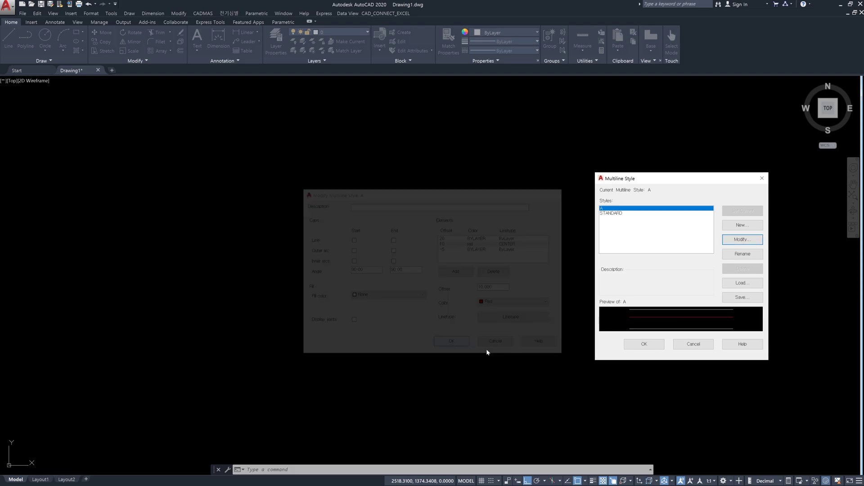
left_click(635, 346)
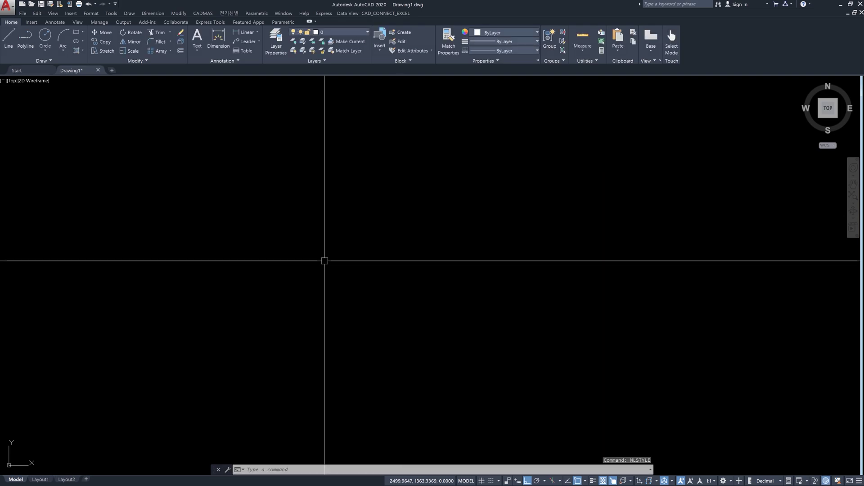
Step: Draw a single horizontal multiline segment across the middle of the drawing area using style A
key("Escape")
key("Escape")
key("Escape")
type("ml")
key("Return")
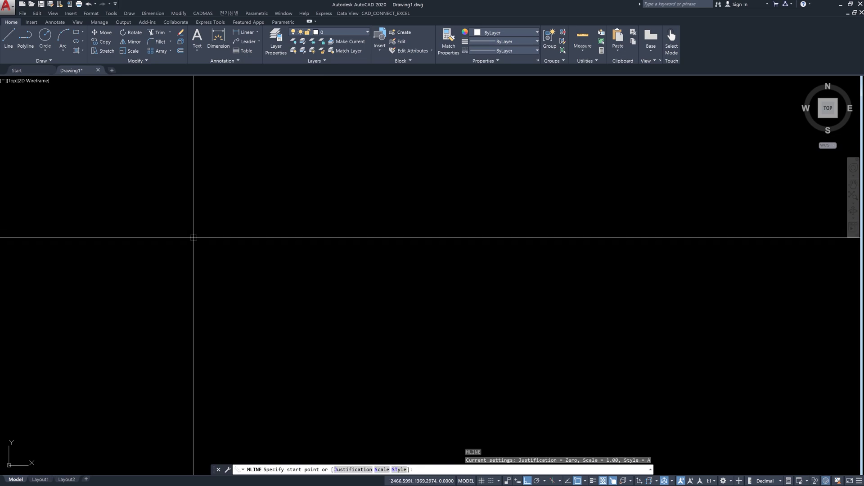
left_click(194, 199)
left_click(456, 202)
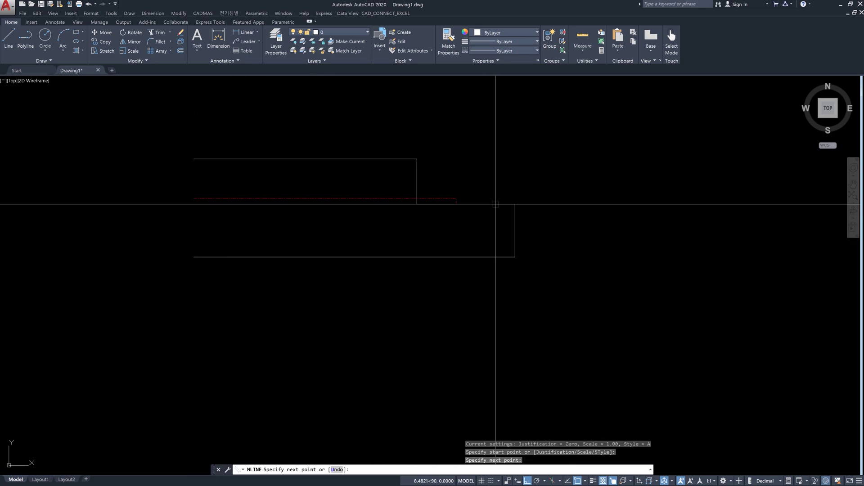
left_click(495, 203)
key("Return")
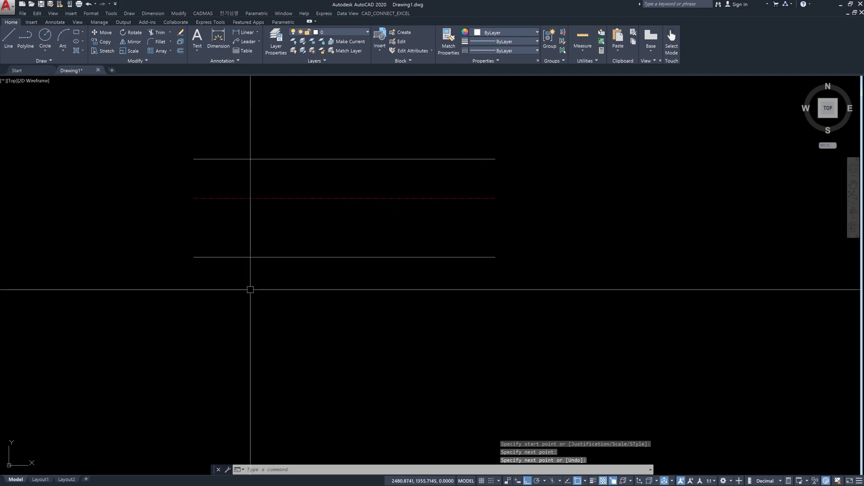
Step: Draw a line along the full length of the multiline's lowest element
type("l")
key("Return")
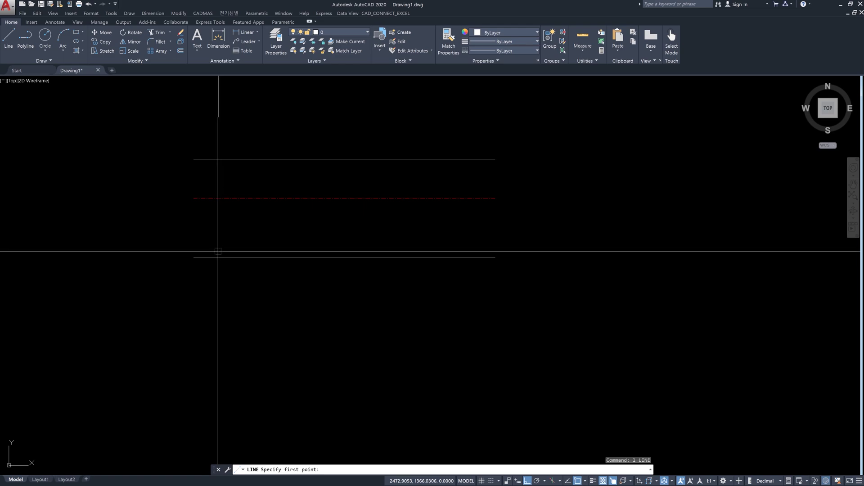
left_click(216, 257)
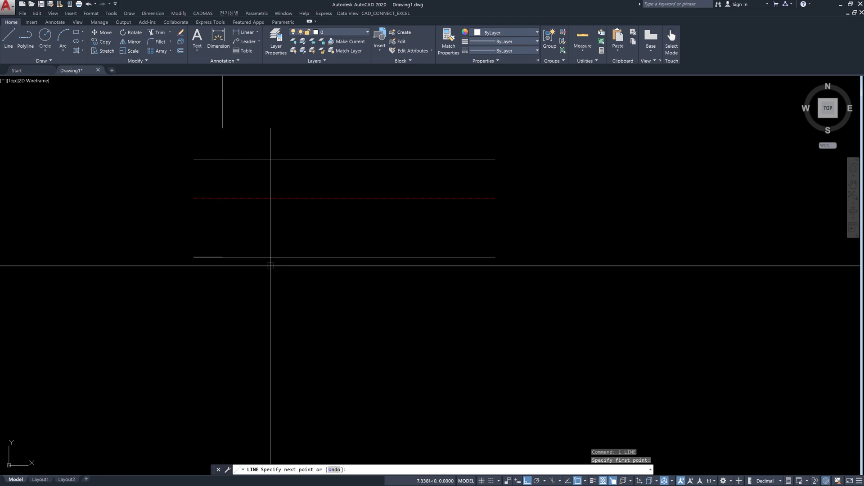
left_click(488, 258)
key("Return")
Step: Move the new line straight up by 5 from the multiline's lowest element
type("m")
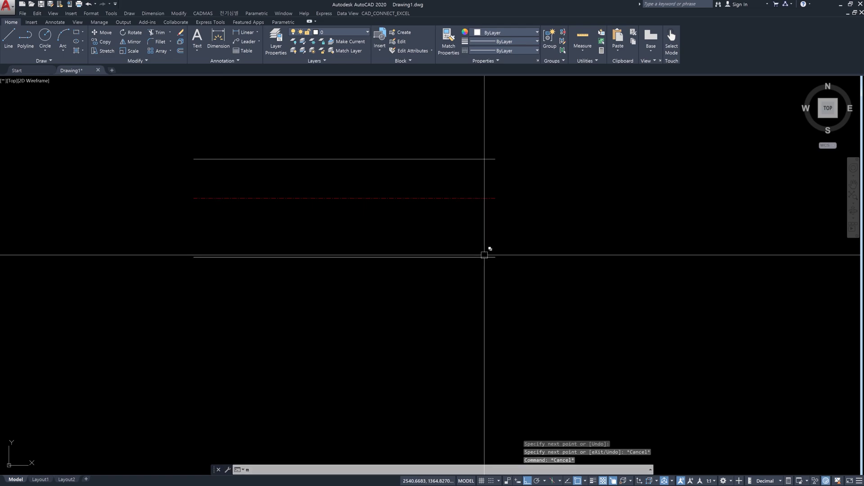
key("Return")
left_click(483, 256)
left_click(571, 275)
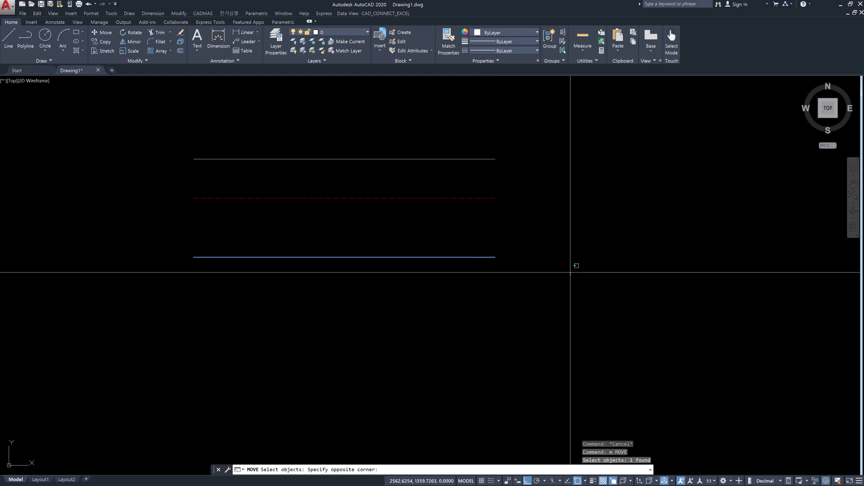
left_click(566, 245)
left_click(568, 255)
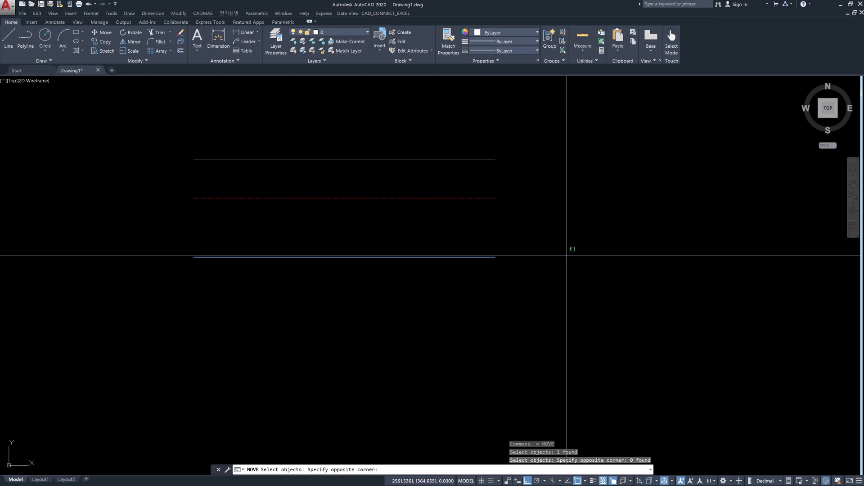
left_click(563, 279)
key("Return")
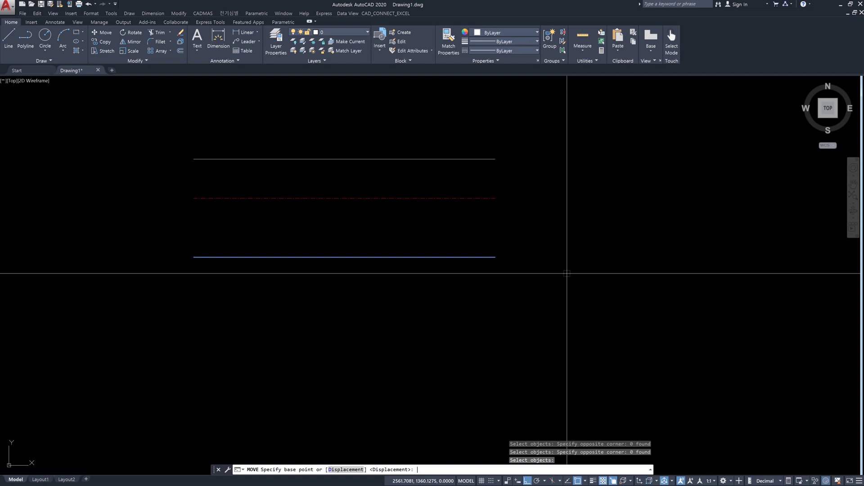
left_click(566, 272)
type("5")
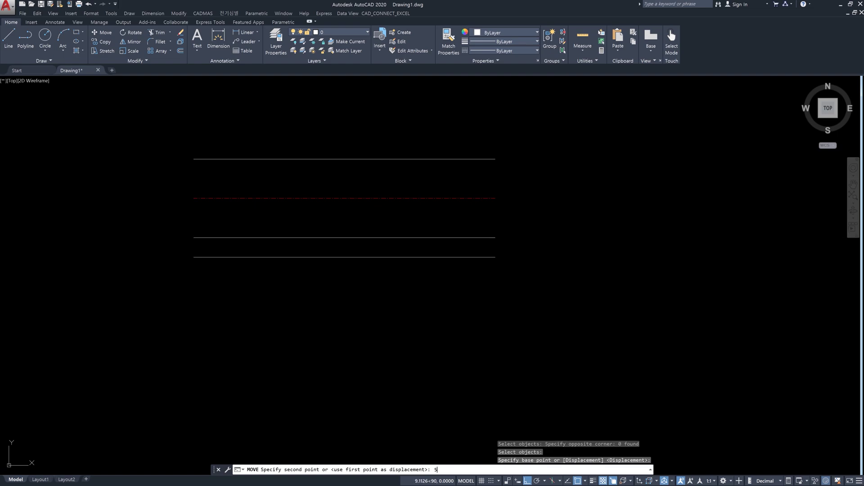
key("Escape")
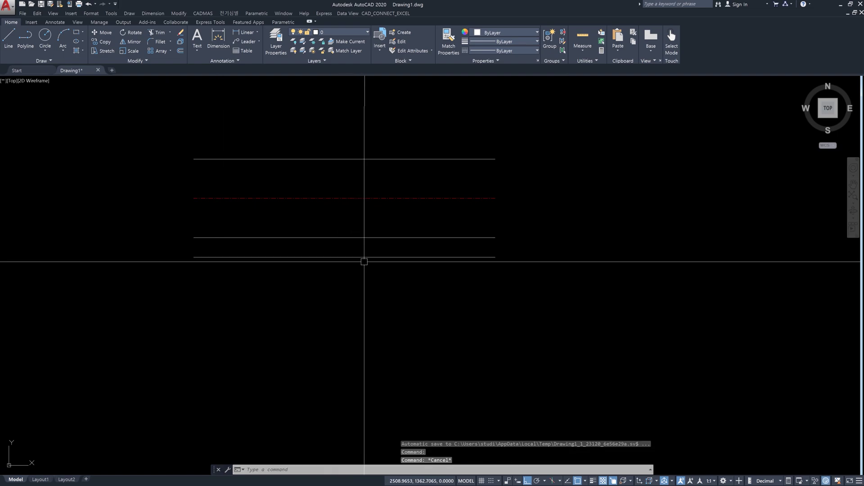
Step: Add a vertical linear dimension between the moved line and the multiline's lowest element, placed beyond their left ends
type("dli")
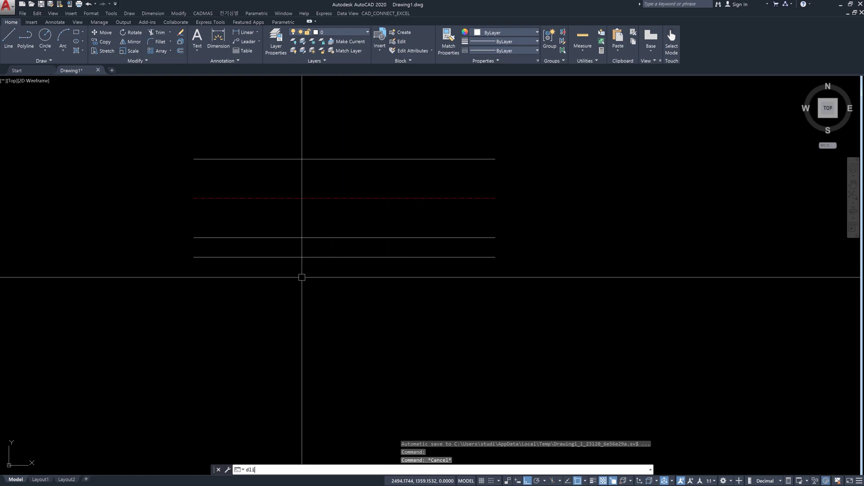
key("Return")
left_click(221, 238)
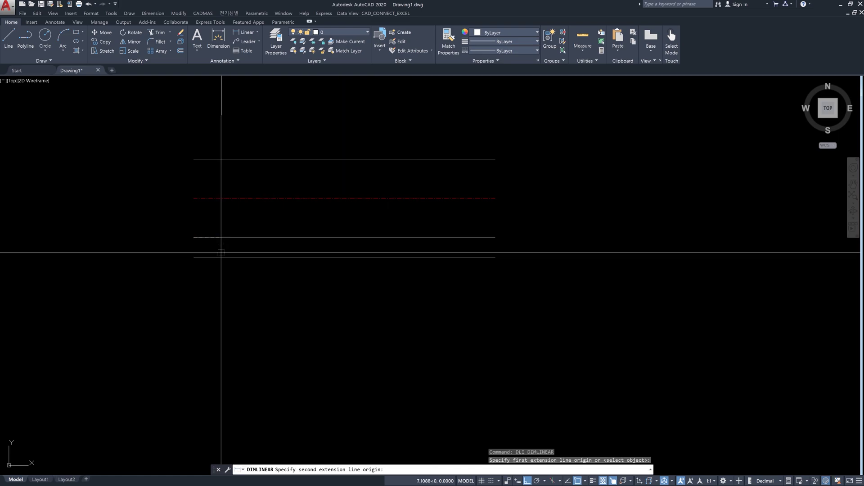
left_click(221, 256)
left_click(164, 246)
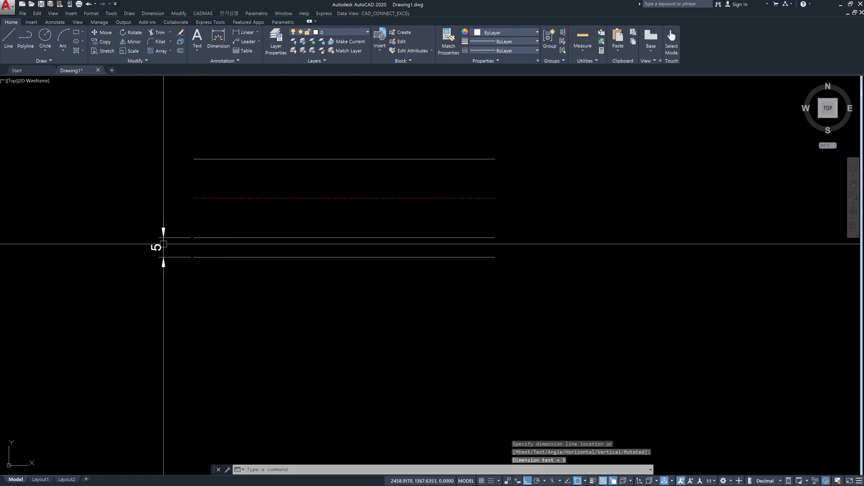
Step: Add vertical linear dimensions from the moved line to the red center element and to the multiline's uppermost element
key("Return")
left_click(213, 237)
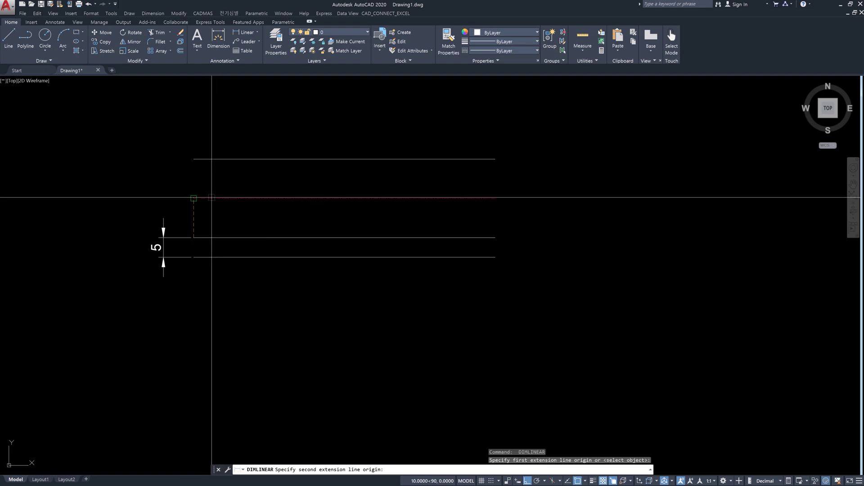
left_click(194, 198)
key("Return")
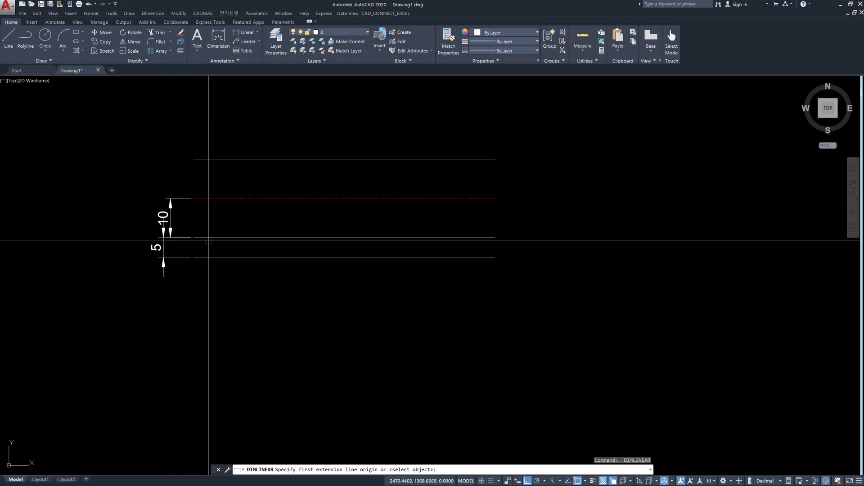
left_click(194, 238)
left_click(194, 159)
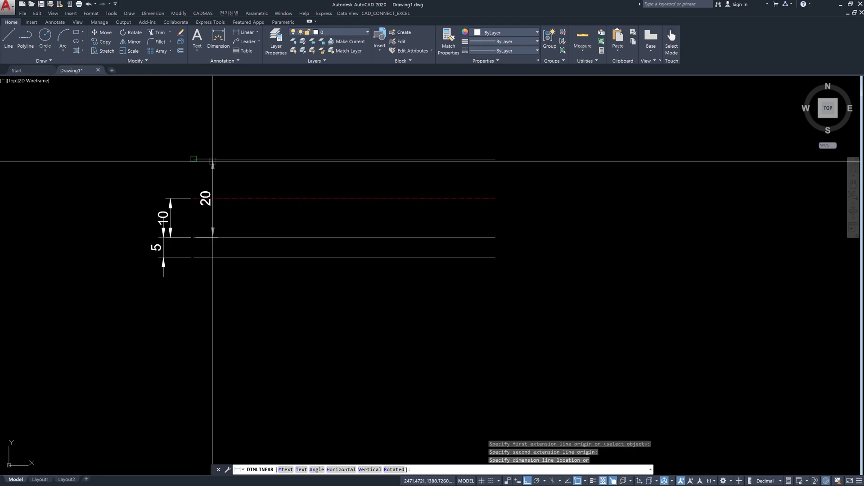
left_click(143, 193)
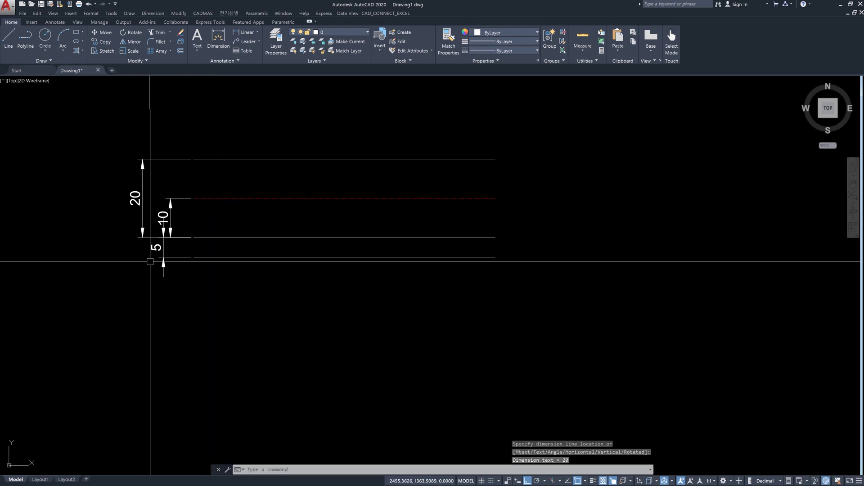
Step: Erase the three dimensions and the reference line together with the multiline
left_click(179, 292)
left_click(147, 231)
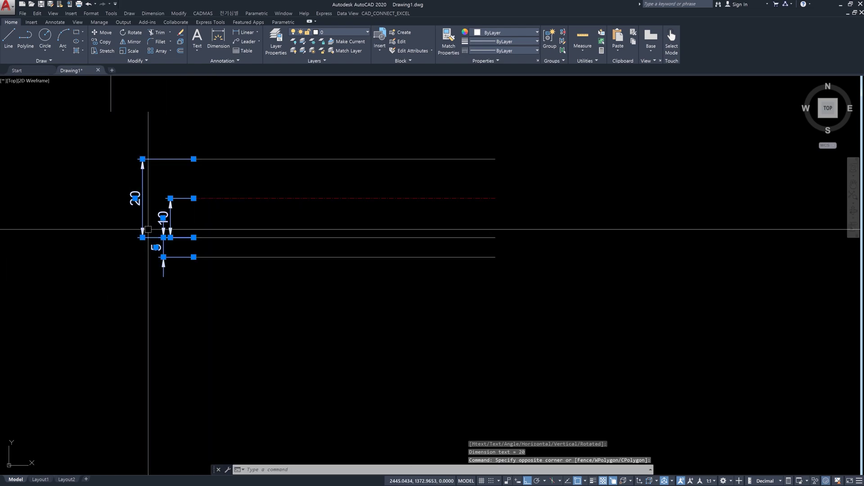
left_click(238, 238)
key("Delete")
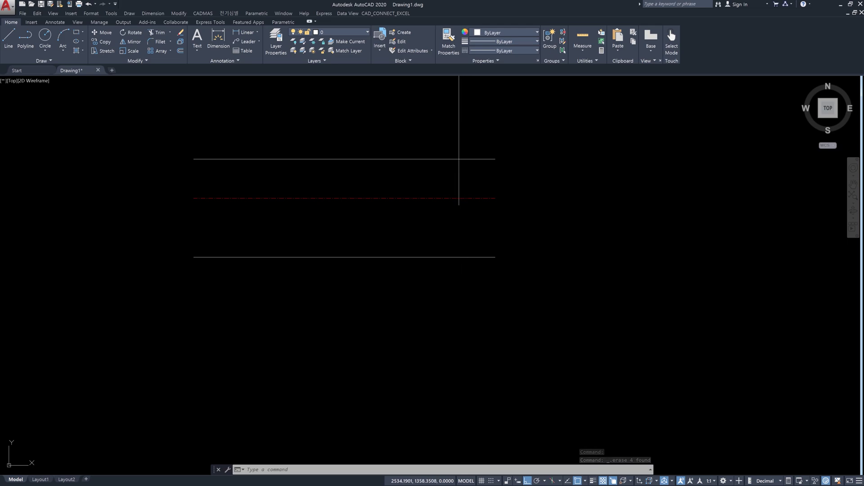
left_click(458, 192)
left_click(409, 235)
key("Return")
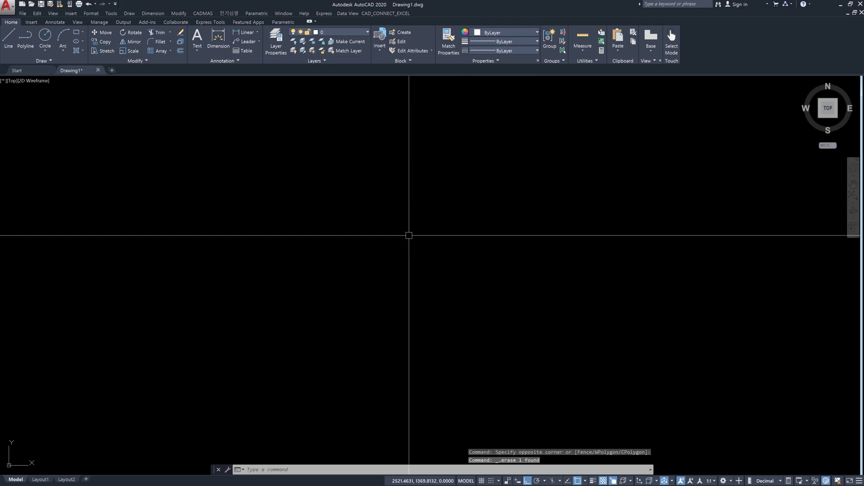
Step: Modify multiline style A by entering the description aaaaa
type("mlstyle")
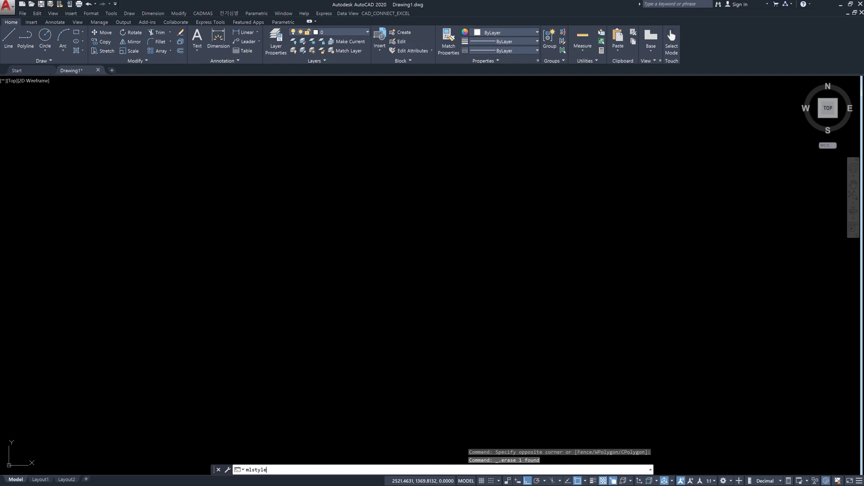
key("Return")
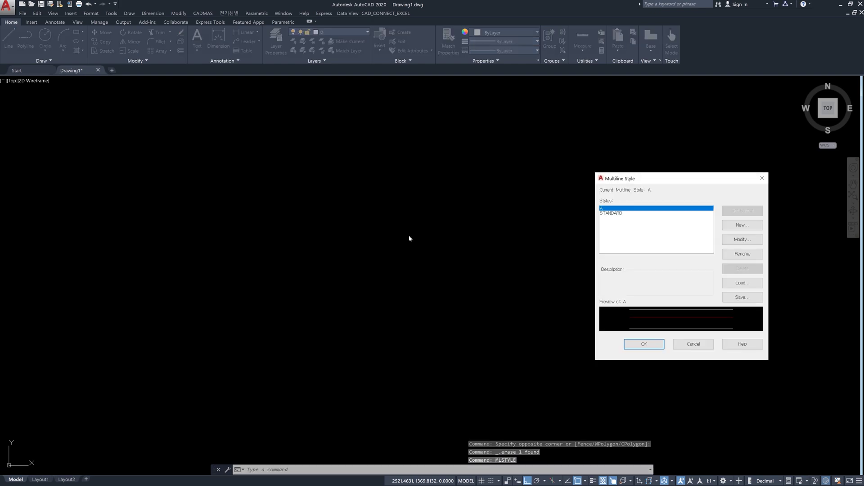
left_click(743, 239)
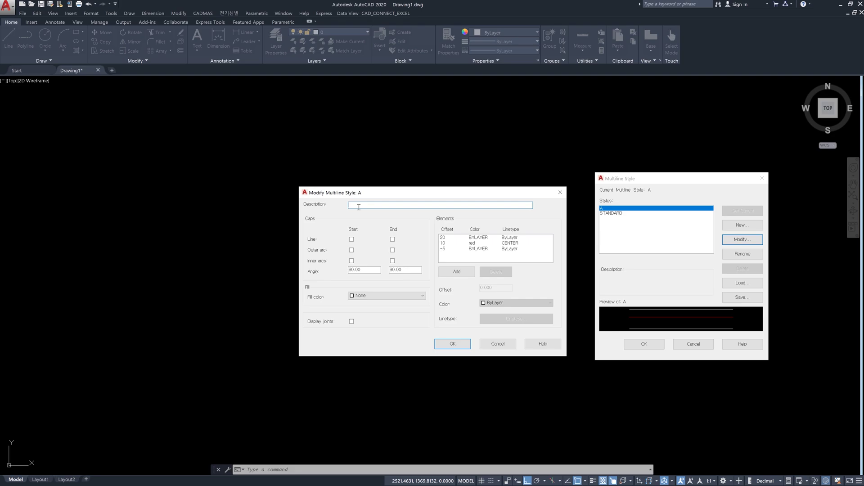
type("aaaaa")
left_click(453, 343)
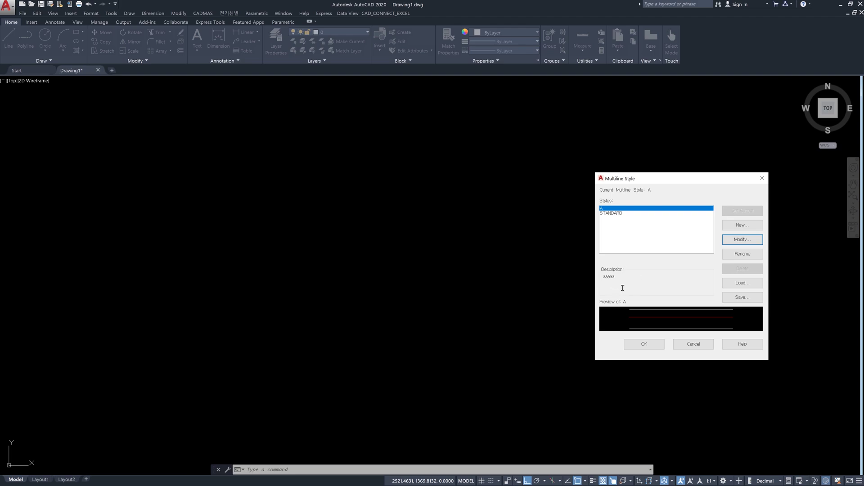
Step: Modify multiline style A to add a straight line cap at the start, and accept the style changes
left_click(749, 242)
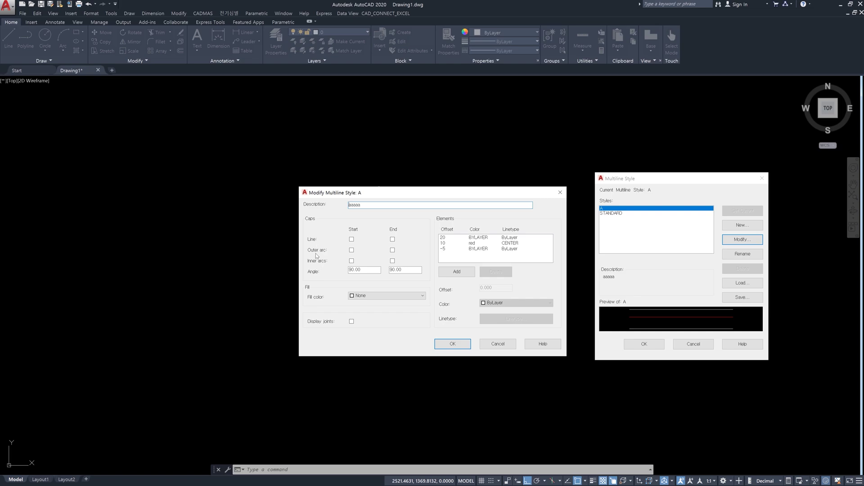
left_click(352, 240)
left_click(452, 344)
left_click(635, 345)
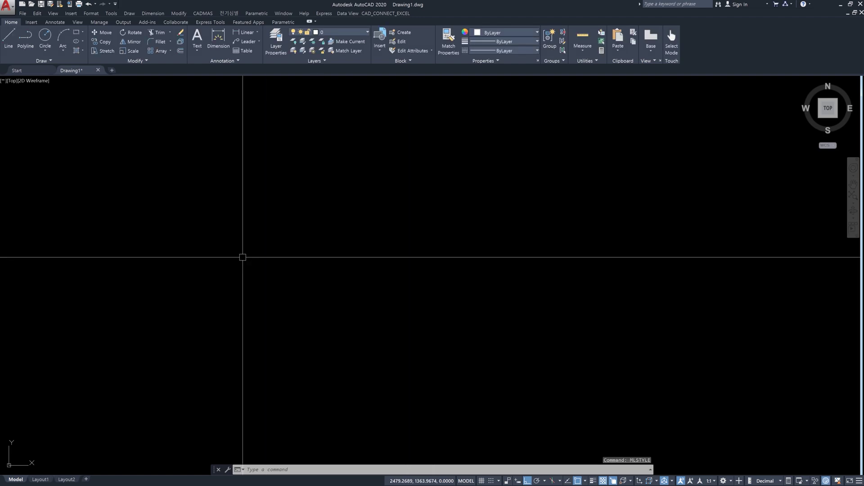
type("l")
key("Return")
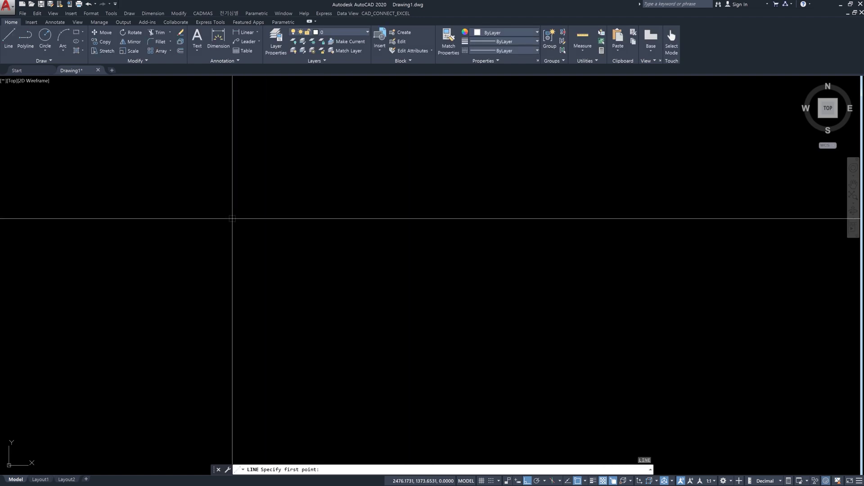
left_click(232, 218)
left_click(500, 235)
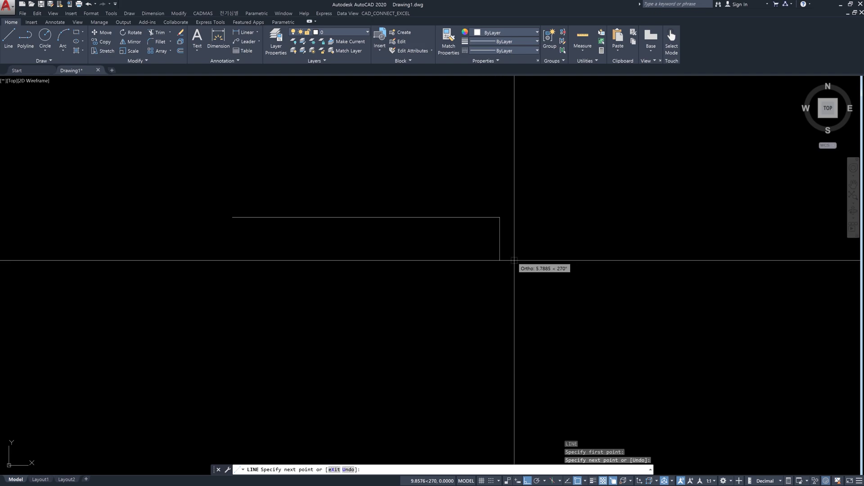
key("Escape")
left_click(462, 240)
left_click(391, 195)
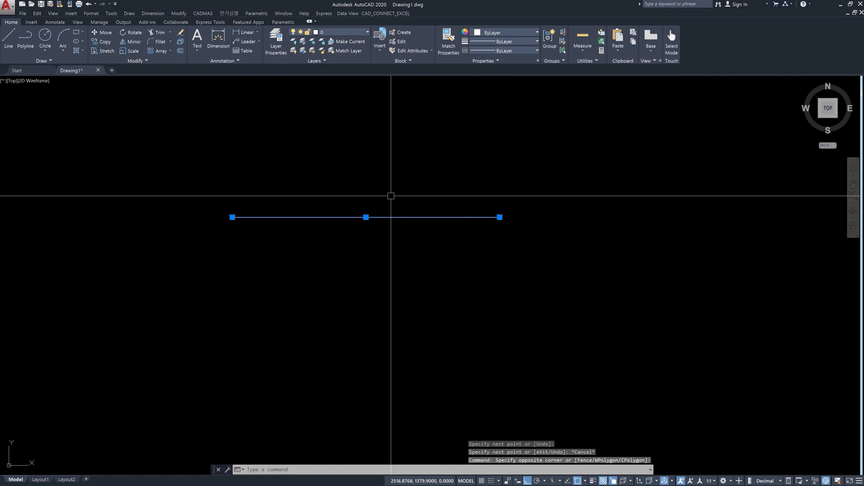
key("Delete")
Step: Draw a single-segment horizontal multiline in style A across the middle of the empty drawing, from left to right
type("ml")
key("Return")
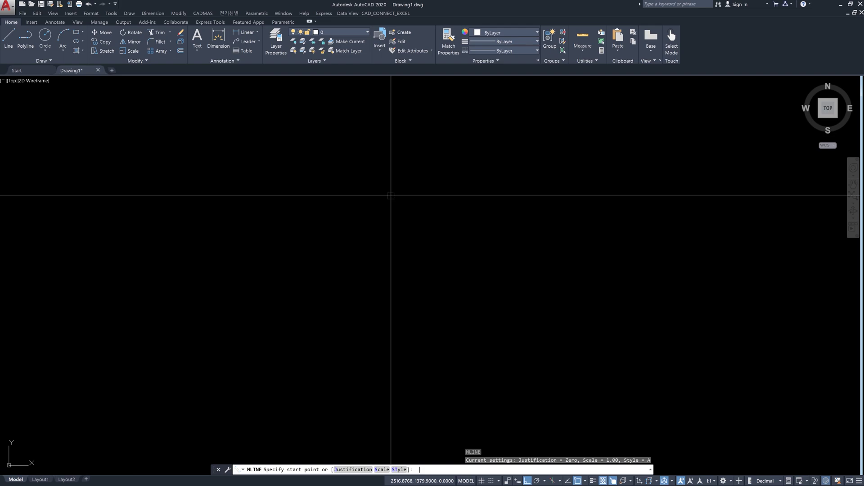
left_click(198, 225)
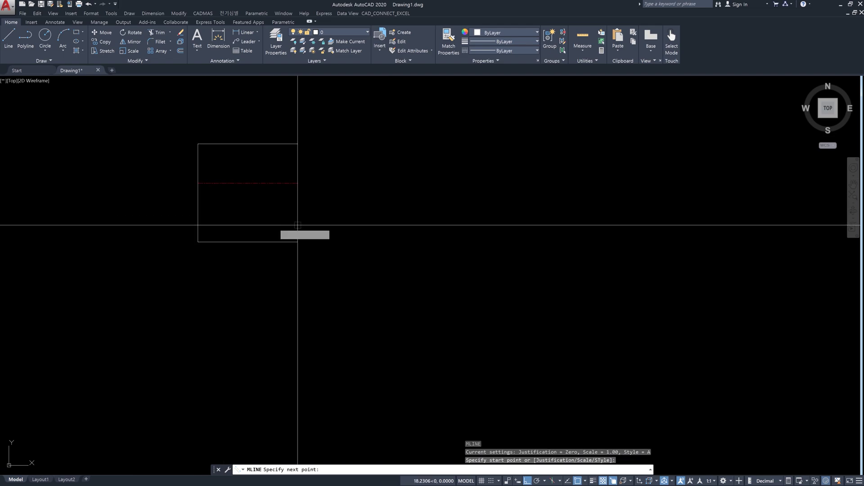
left_click(544, 223)
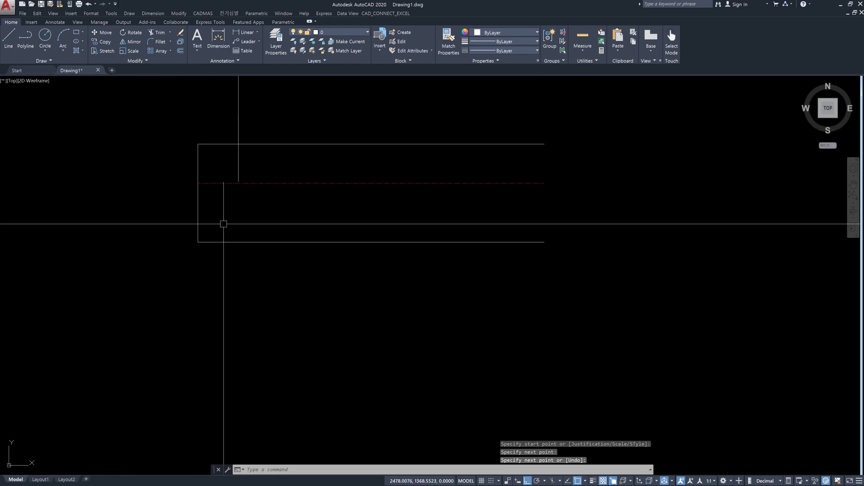
key("Return")
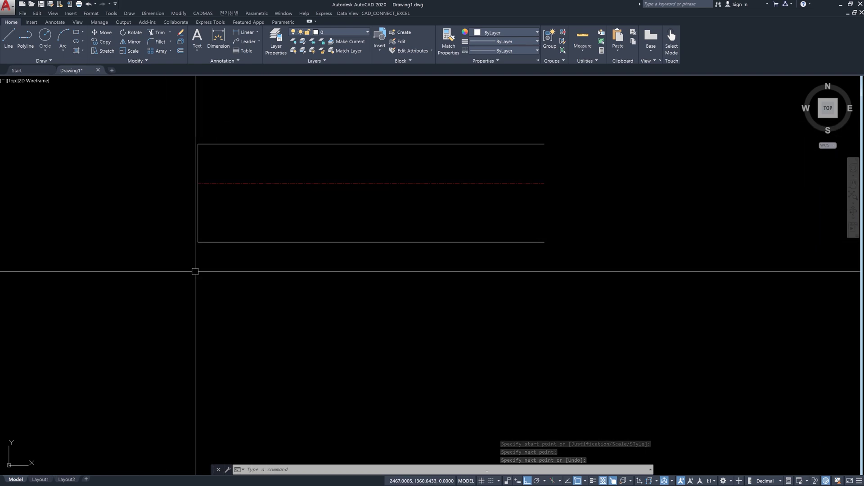
Step: Erase the horizontal multiline from the drawing
left_click(237, 264)
left_click(160, 210)
key("Delete")
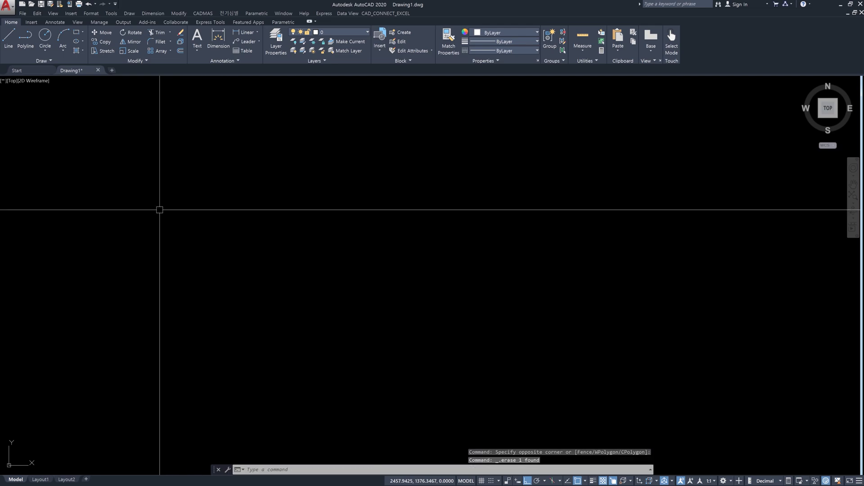
Step: Modify multiline style A to add a line cap at the end and outer arc caps at both start and end
type("MLSTYLE")
key("Return")
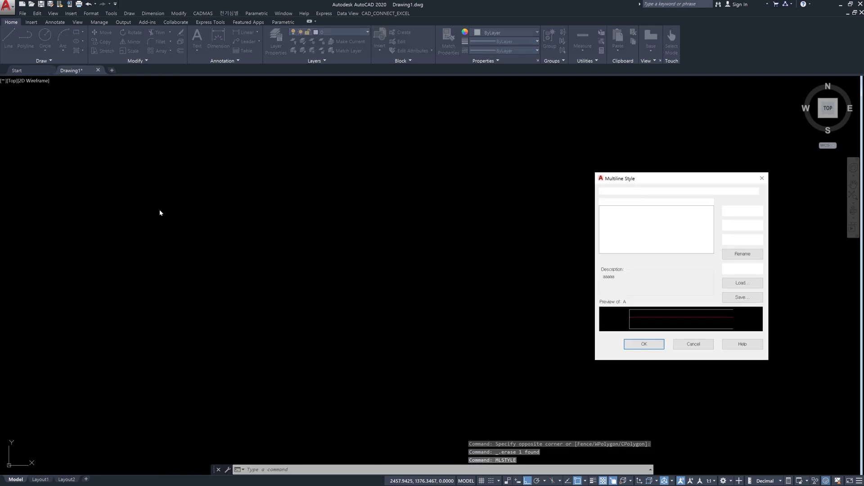
left_click(734, 240)
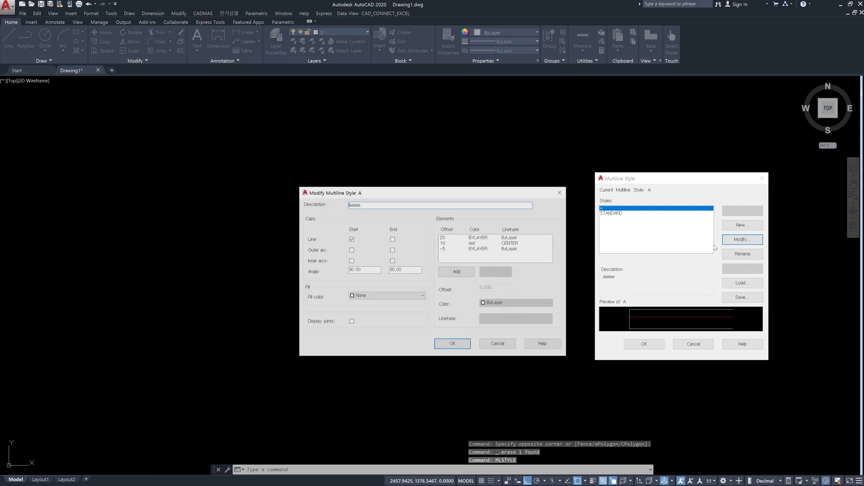
left_click(392, 240)
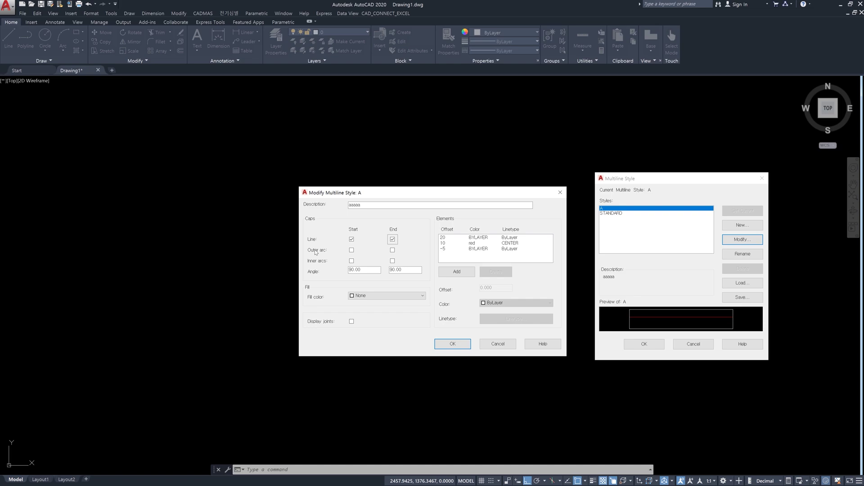
left_click(352, 250)
left_click(392, 250)
left_click(453, 344)
left_click(647, 345)
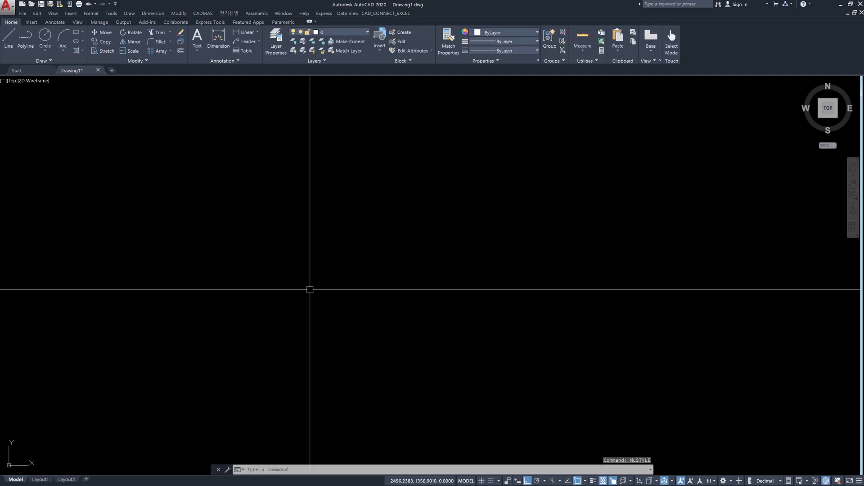
Step: Draw a three-segment multiline in style A running right, down and back left, with the lower leg shorter
type("mline")
key("Return")
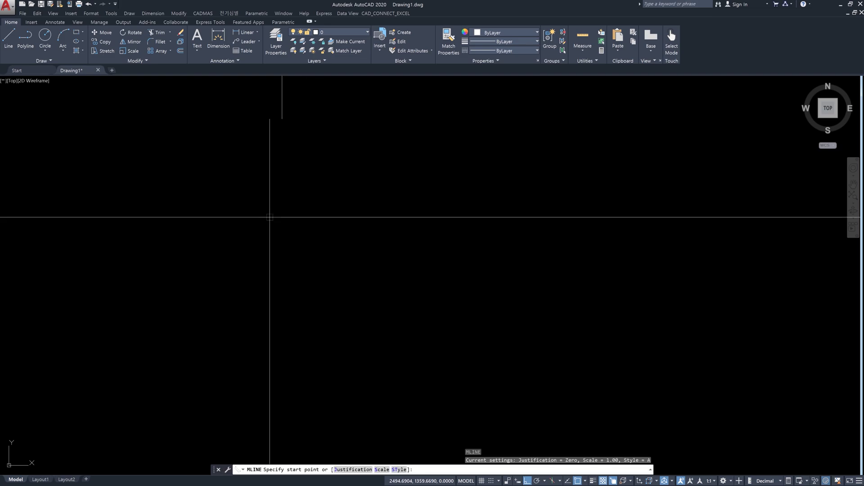
left_click(162, 175)
left_click(576, 174)
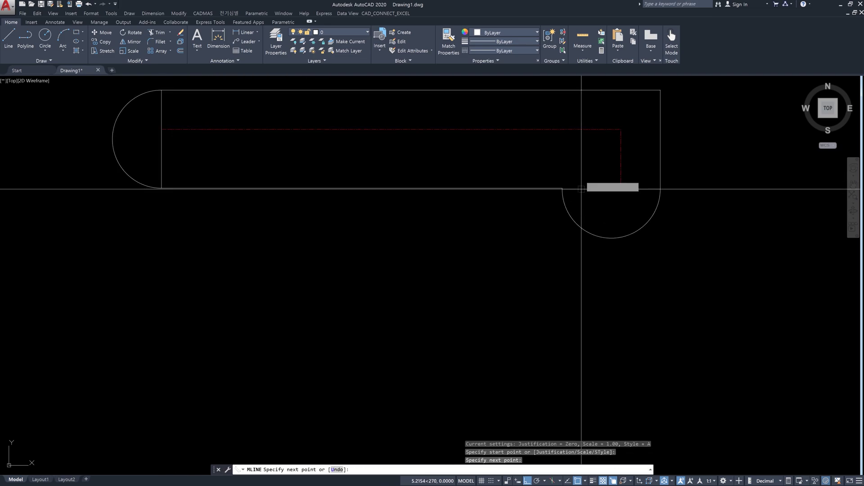
left_click(578, 362)
left_click(367, 333)
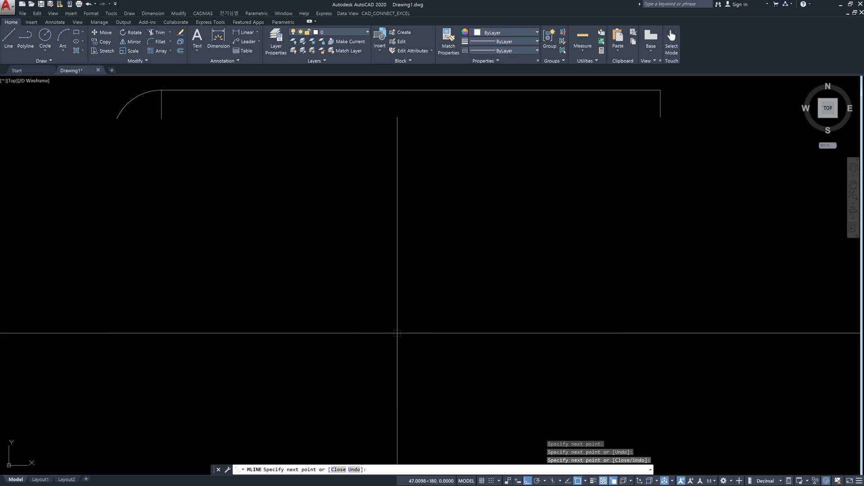
left_click(398, 333)
key("Return")
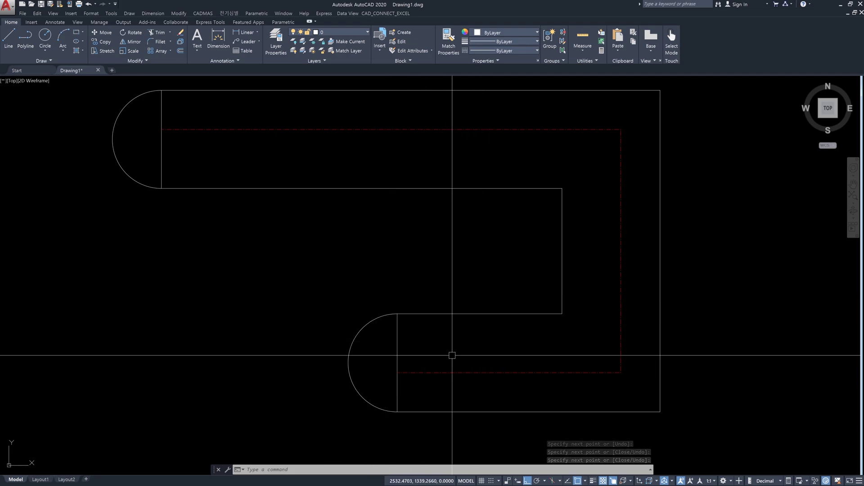
type("ml")
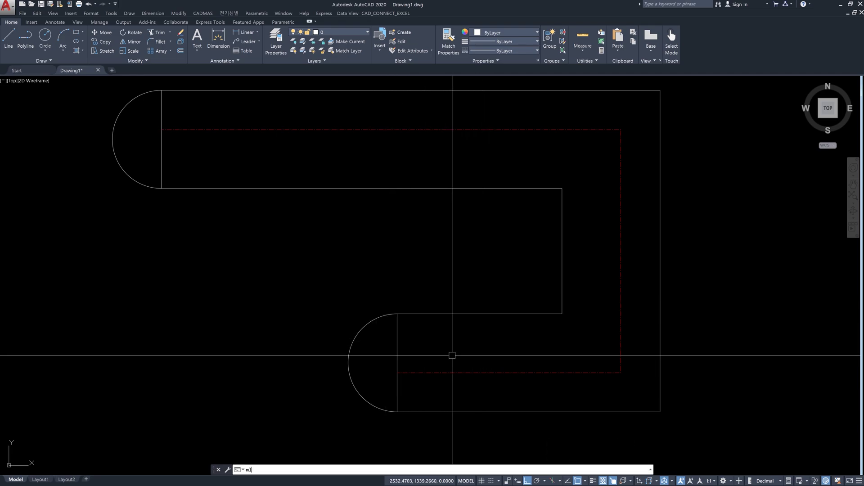
type("sy")
key("BackSpace")
type("tyle")
key("Return")
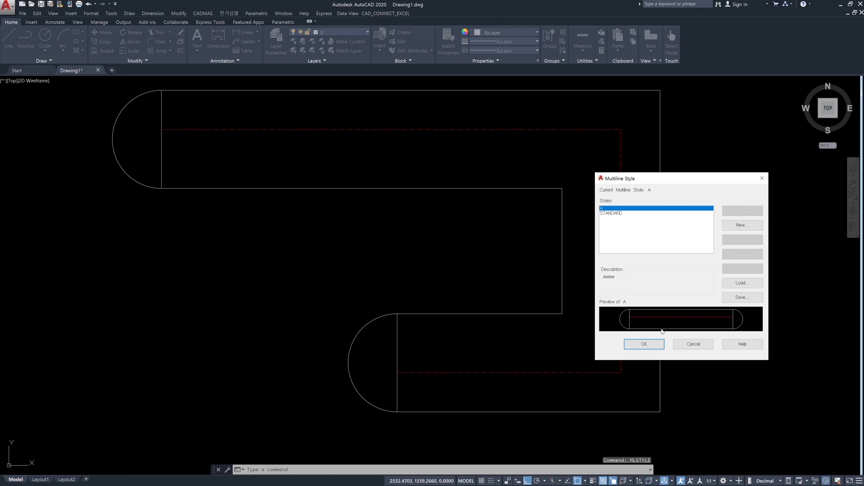
left_click(642, 345)
Step: Erase the three-segment multiline so that style A is no longer in use
left_click(725, 392)
left_click(532, 371)
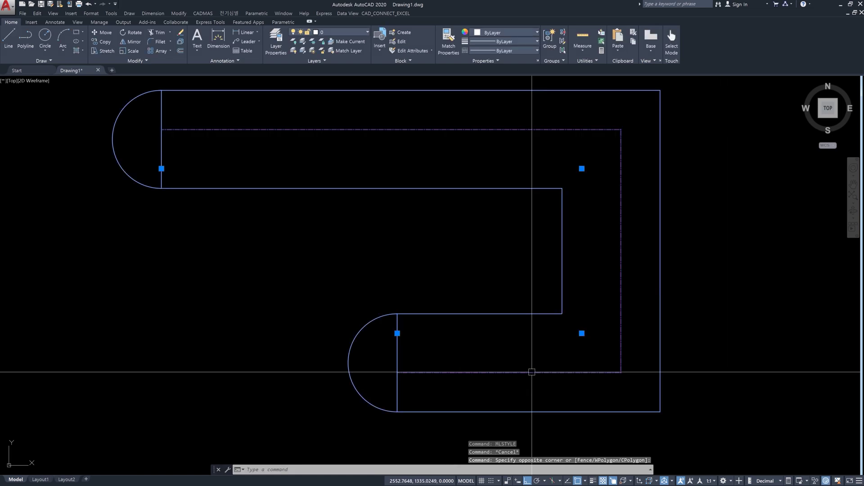
key("Delete")
Step: Modify multiline style A to add inner arc caps at both start and end, and accept the style changes
type("mlstyle")
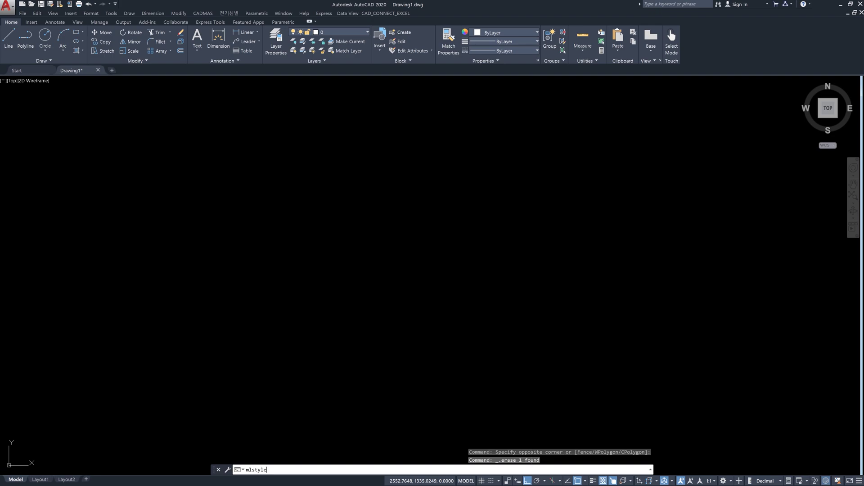
key("Return")
left_click(744, 240)
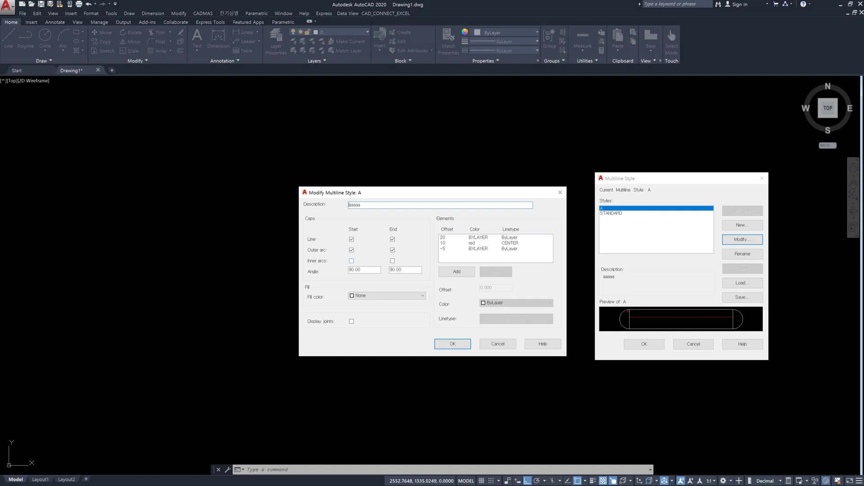
left_click_drag(743, 320, 734, 335)
left_click_drag(631, 310, 628, 335)
left_click_drag(731, 311, 732, 329)
key("Escape")
left_click(352, 261)
left_click(392, 261)
left_click(452, 344)
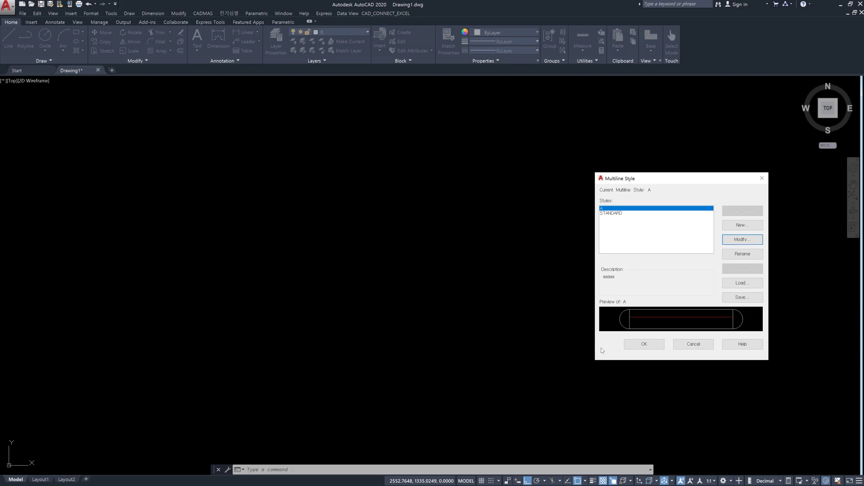
left_click(644, 344)
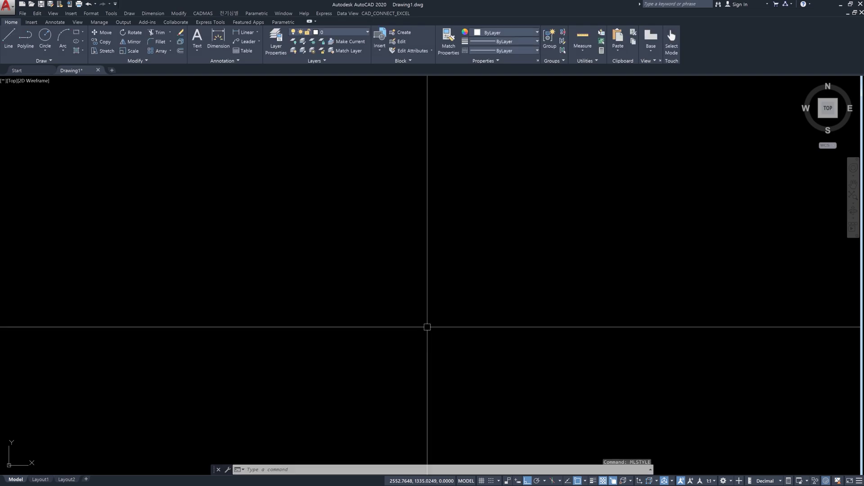
Step: Draw another sideways U-shaped multiline in style A to test the inner arc caps, going right, down and back left
type("ml")
key("Return")
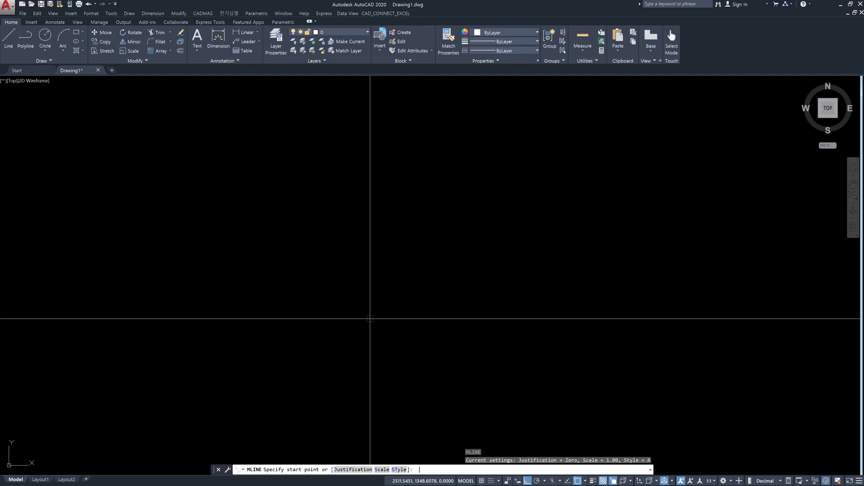
left_click(170, 170)
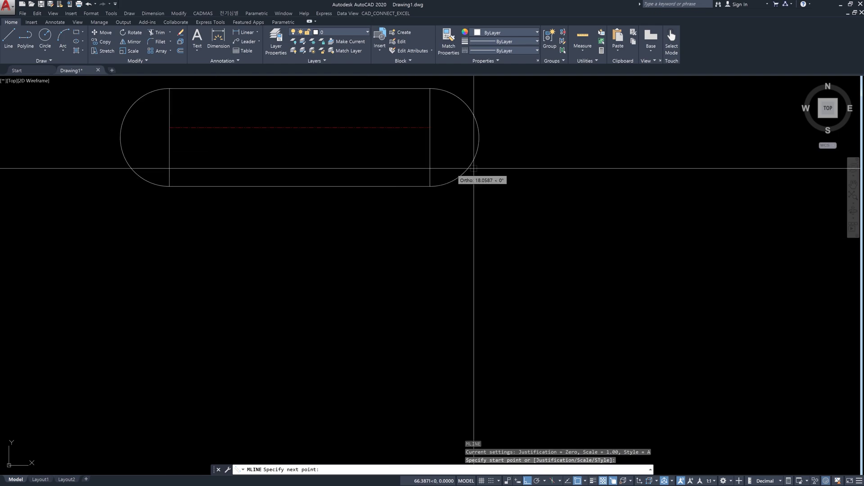
left_click(611, 171)
left_click(586, 362)
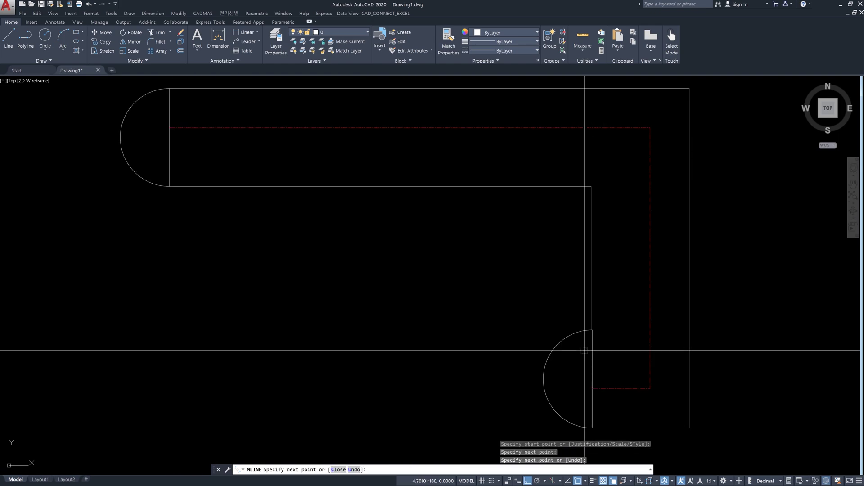
left_click(400, 362)
key("Return")
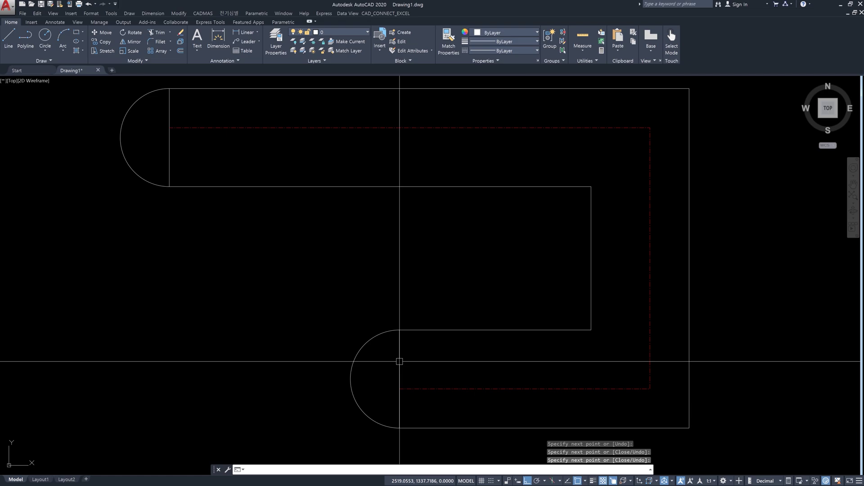
Step: Erase the sideways U-shaped multiline
left_click(748, 361)
left_click(530, 313)
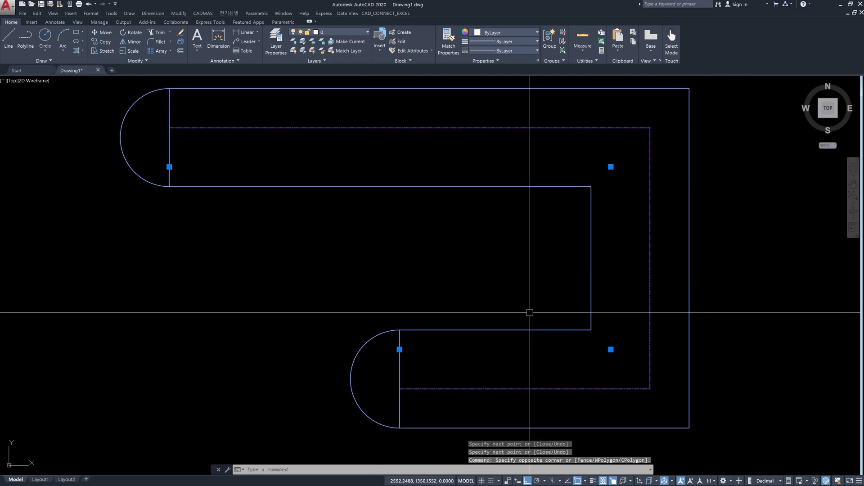
key("Delete")
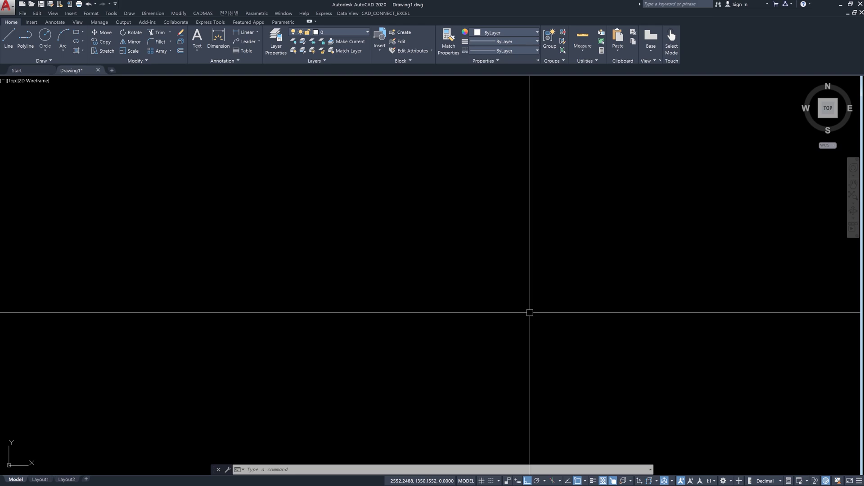
Step: Modify multiline style A to add a fourth element at offset 0 with ByLayer colour and linetype, and accept the style changes
type("mlstyle")
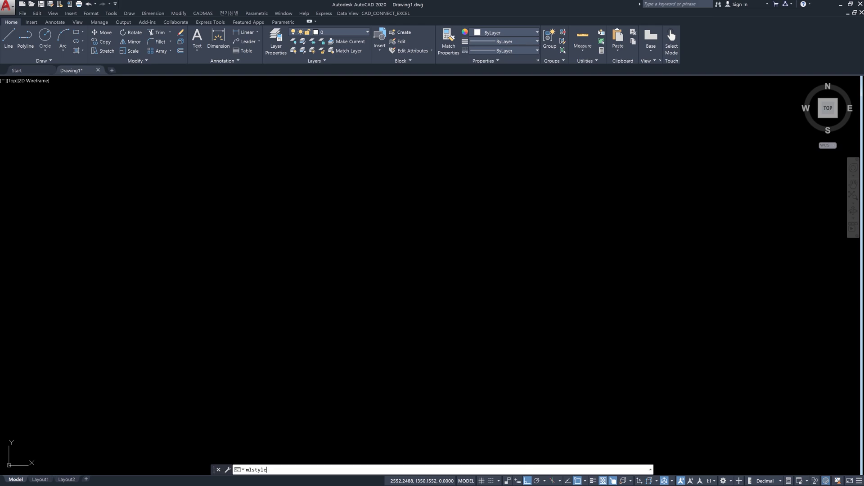
key("Return")
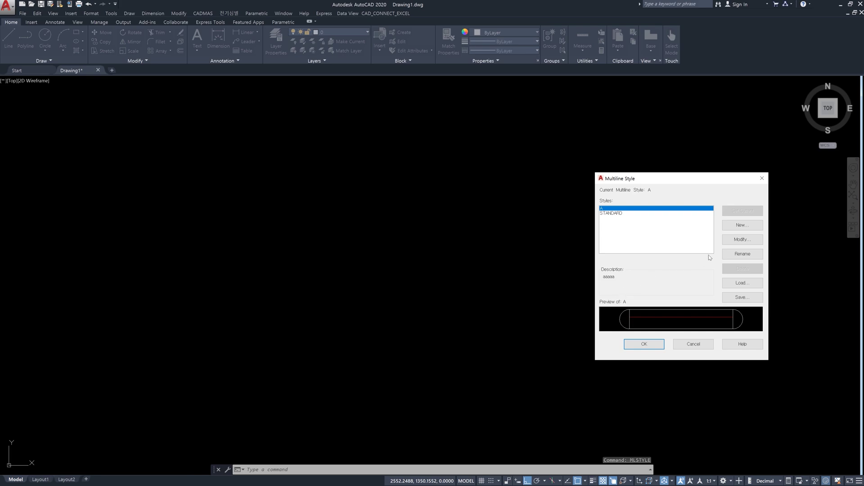
left_click(735, 241)
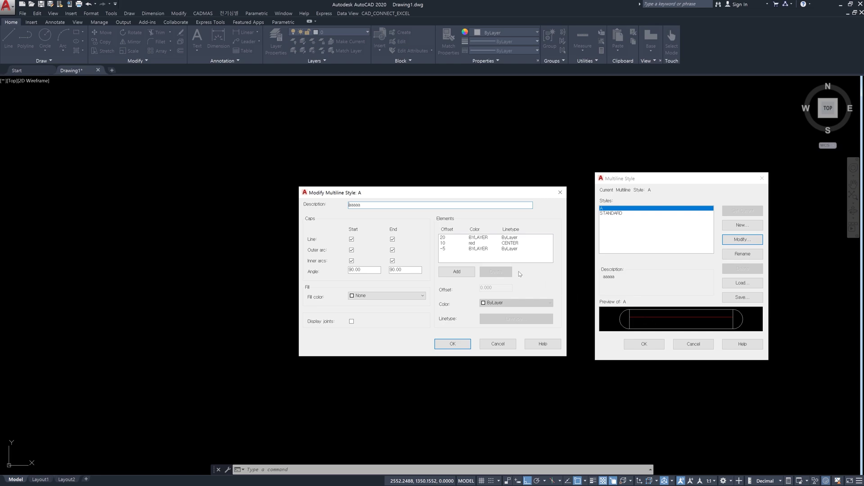
left_click(464, 272)
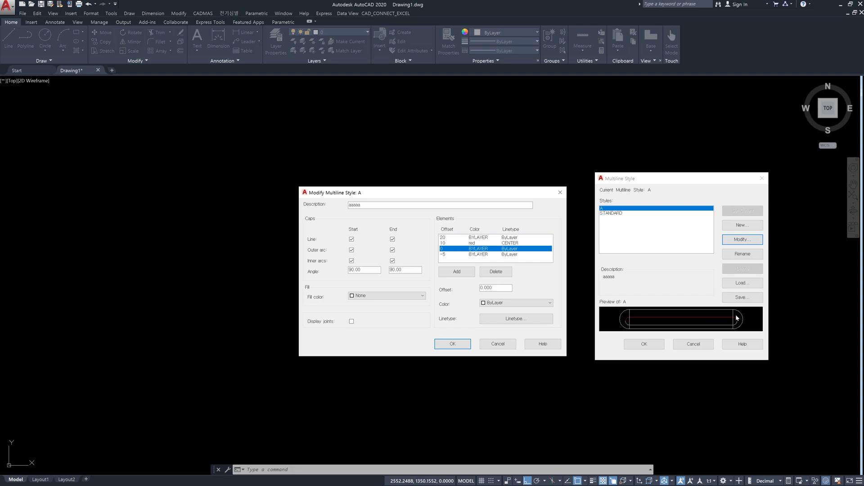
left_click(647, 343)
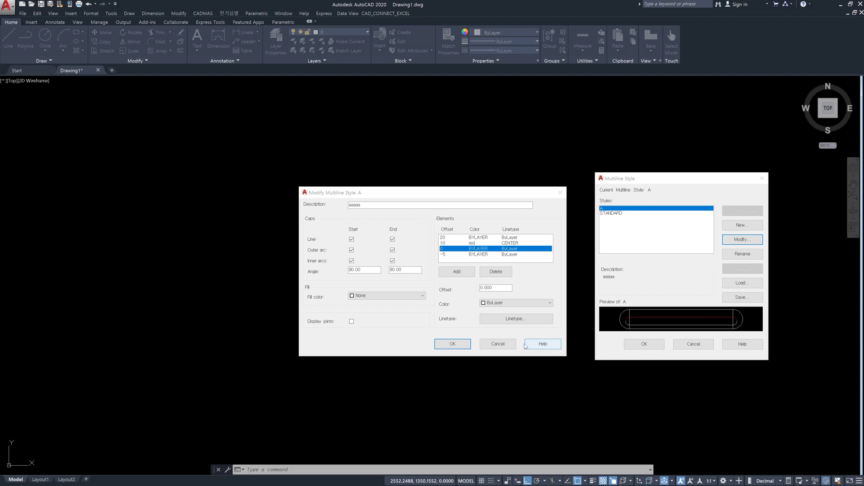
key("Return")
left_click(651, 350)
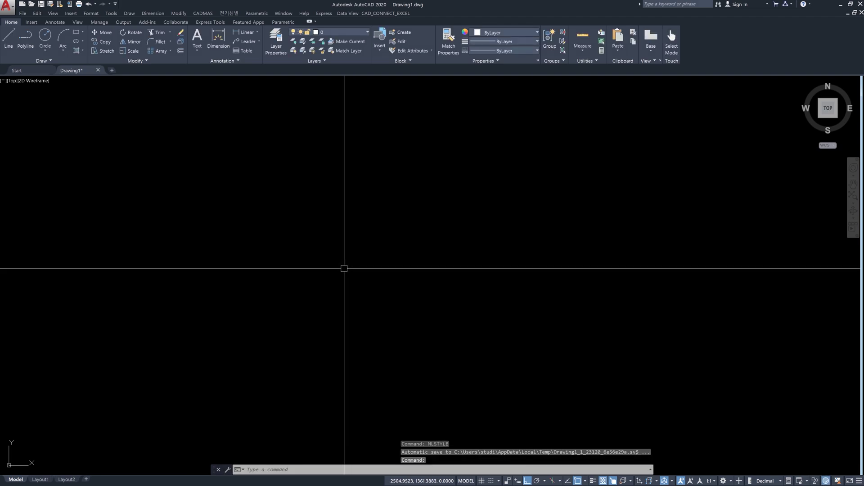
Step: Draw a sideways U-shaped multiline in style A, going right, down and back left, to test the inner arcs with four elements
type("ml")
key("Return")
left_click(223, 190)
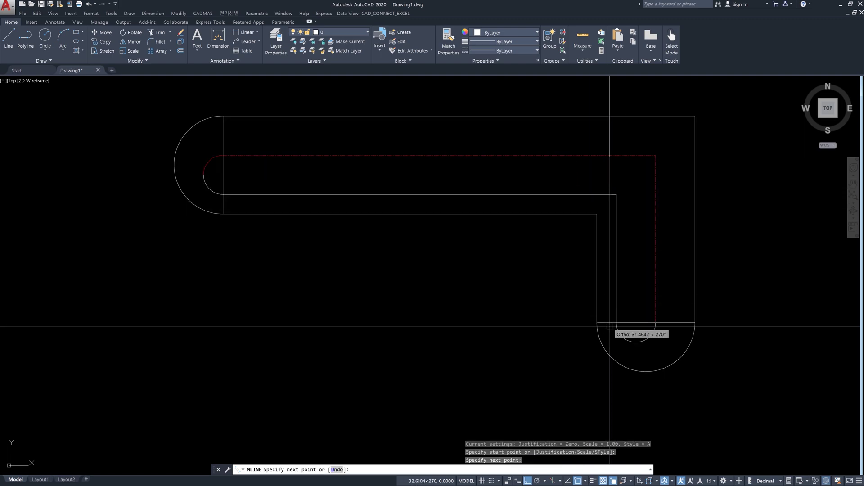
left_click(611, 337)
left_click(385, 338)
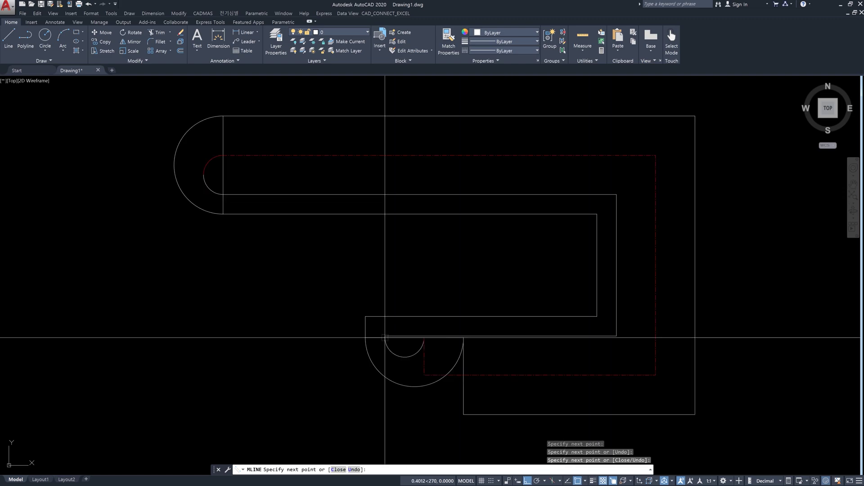
left_click(385, 360)
key("Return")
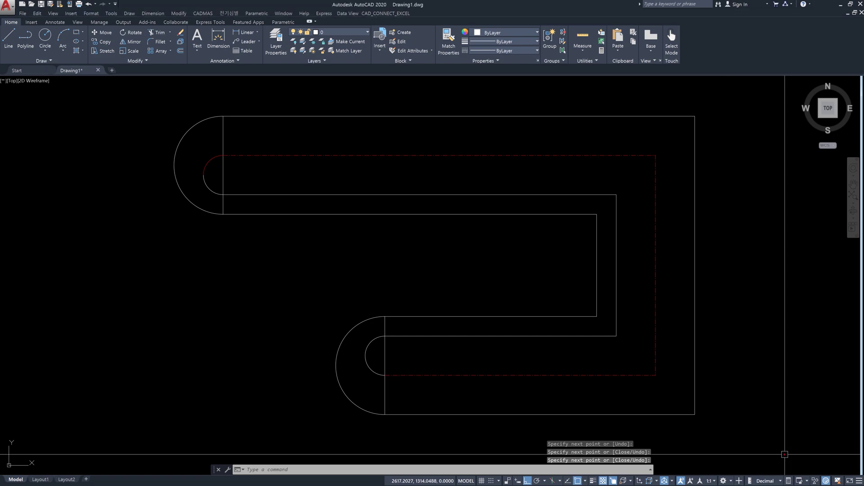
left_click_drag(234, 114, 480, 121)
left_click_drag(245, 221, 427, 211)
mouse_move(226, 116)
left_mouse_down()
mouse_move(172, 170)
mouse_move(228, 213)
left_mouse_up()
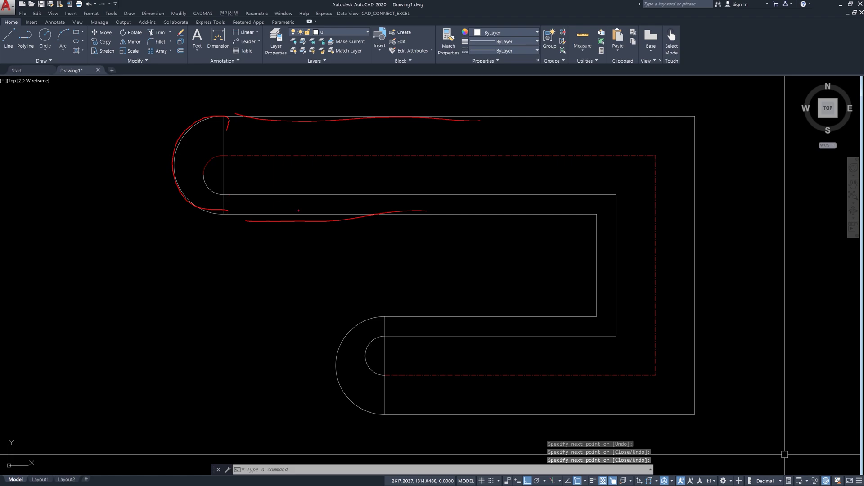
mouse_move(286, 234)
left_mouse_down()
mouse_move(302, 212)
mouse_move(300, 241)
left_mouse_up()
left_click_drag(356, 125, 346, 127)
mouse_move(361, 210)
left_mouse_down()
mouse_move(339, 159)
mouse_move(346, 200)
left_mouse_up()
mouse_move(222, 198)
left_mouse_down()
mouse_move(208, 168)
mouse_move(234, 148)
left_mouse_up()
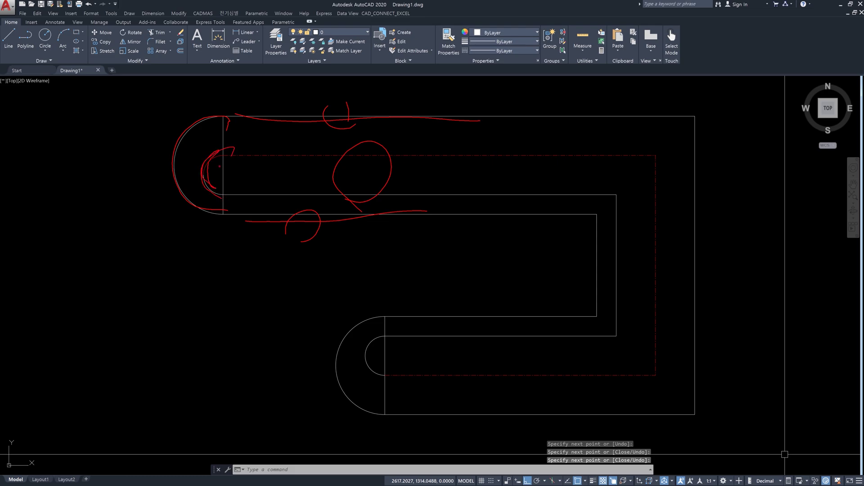
mouse_move(241, 186)
left_mouse_down()
mouse_move(272, 168)
mouse_move(241, 249)
left_mouse_up()
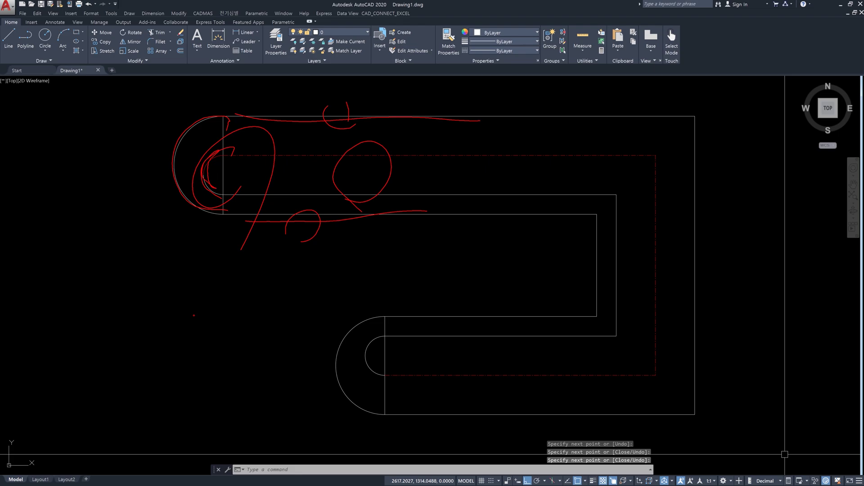
left_click_drag(322, 183, 320, 182)
mouse_move(74, 250)
left_mouse_down()
mouse_move(82, 322)
mouse_move(47, 260)
mouse_move(101, 281)
left_mouse_up()
left_click_drag(147, 305, 156, 379)
mouse_move(110, 304)
left_mouse_down()
mouse_move(135, 387)
mouse_move(229, 370)
left_mouse_up()
mouse_move(147, 408)
left_mouse_down()
mouse_move(245, 377)
mouse_move(144, 402)
left_mouse_up()
mouse_move(230, 375)
left_mouse_down()
mouse_move(127, 363)
mouse_move(136, 387)
left_mouse_up()
mouse_move(117, 358)
left_mouse_down()
mouse_move(182, 268)
mouse_move(228, 350)
mouse_move(318, 272)
mouse_move(356, 282)
left_mouse_up()
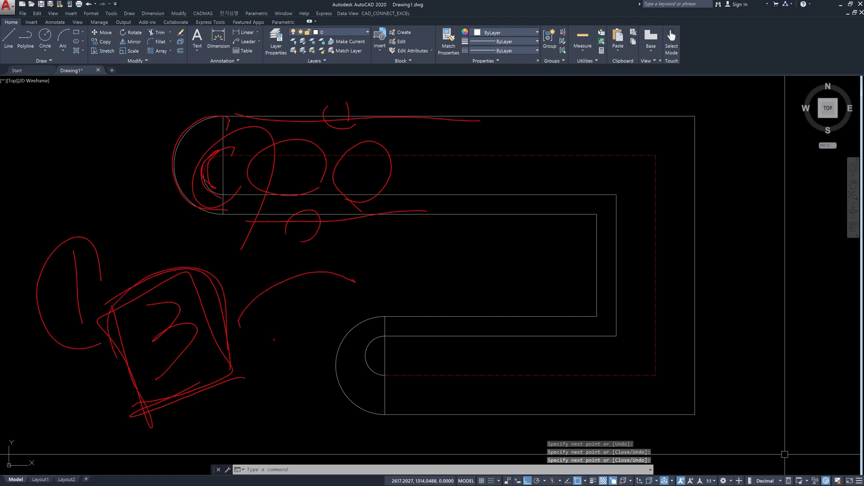
mouse_move(398, 242)
left_mouse_down()
mouse_move(374, 276)
mouse_move(428, 255)
left_mouse_up()
left_click_drag(407, 239, 405, 293)
mouse_move(206, 158)
left_mouse_down()
mouse_move(199, 185)
mouse_move(209, 195)
mouse_move(263, 172)
mouse_move(484, 167)
left_mouse_up()
mouse_move(220, 179)
left_mouse_down()
mouse_move(239, 169)
mouse_move(224, 174)
left_mouse_up()
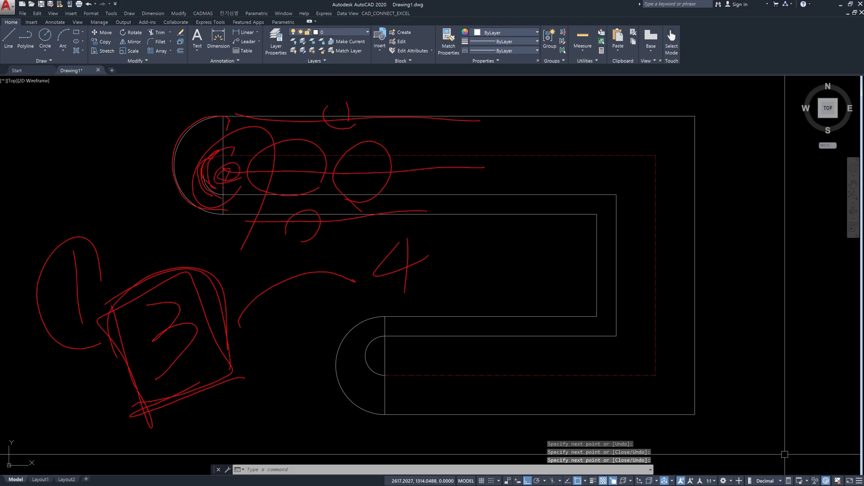
left_click_drag(231, 189, 471, 181)
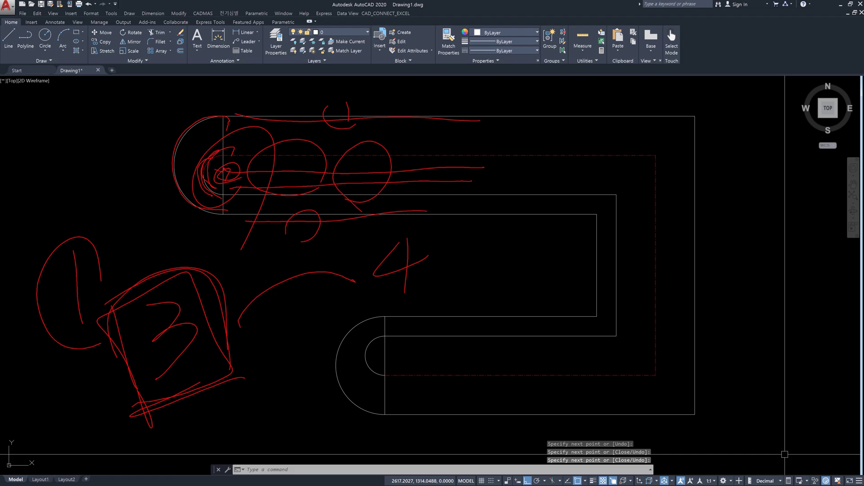
mouse_move(224, 190)
left_mouse_down()
mouse_move(212, 182)
mouse_move(218, 175)
left_mouse_up()
key("Escape")
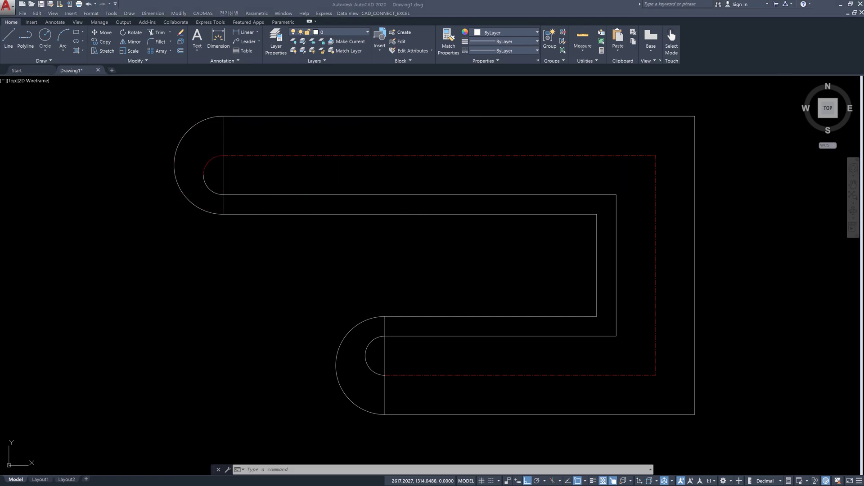
Step: Erase the four-element U-shaped multiline so that style A can be edited again
left_click(723, 368)
left_click(538, 309)
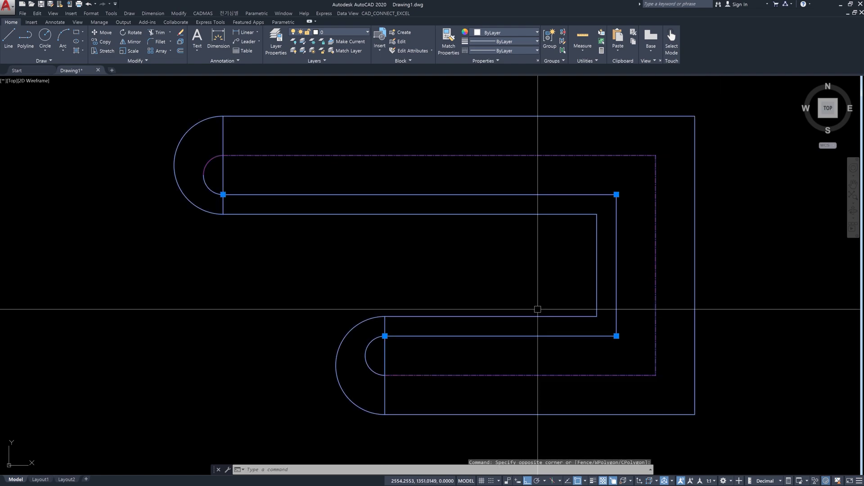
key("Delete")
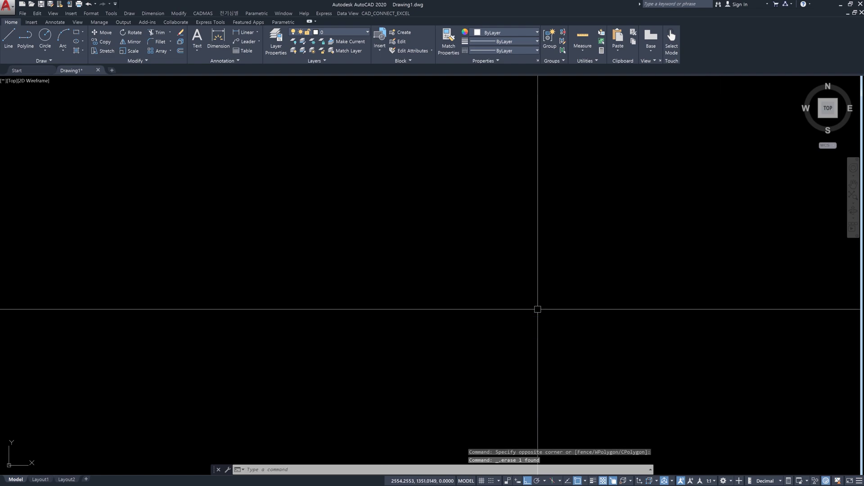
Step: Modify multiline style A to remove the line, outer arc and inner arc caps at both start and end, and accept the style changes
type("mlstyle")
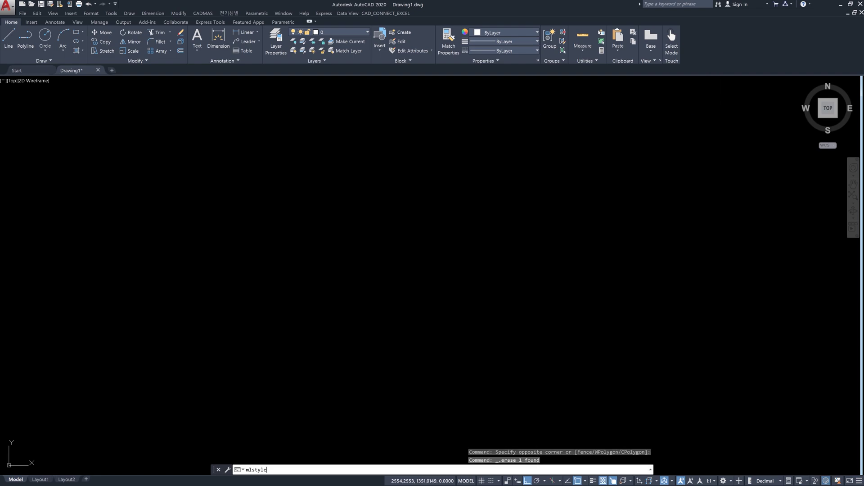
key("Return")
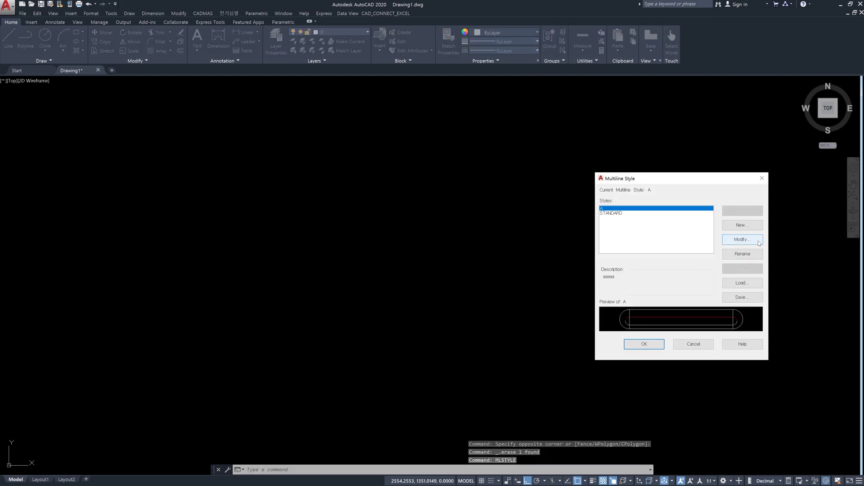
left_click(738, 239)
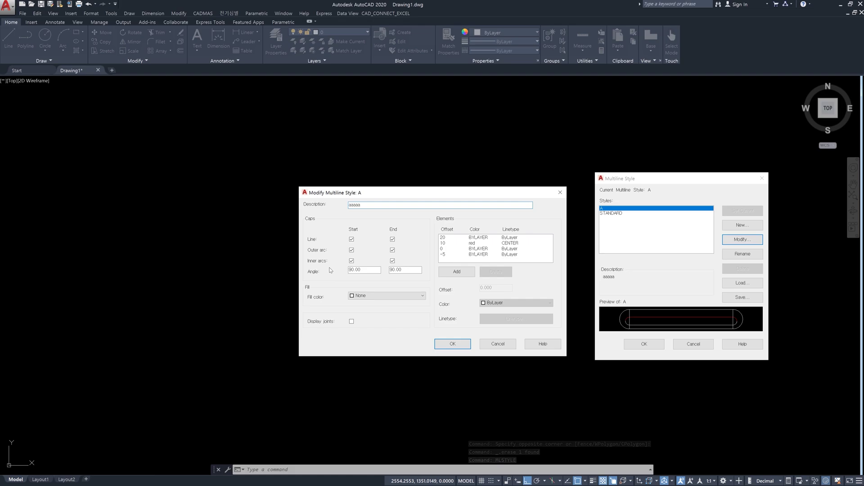
left_click(360, 268)
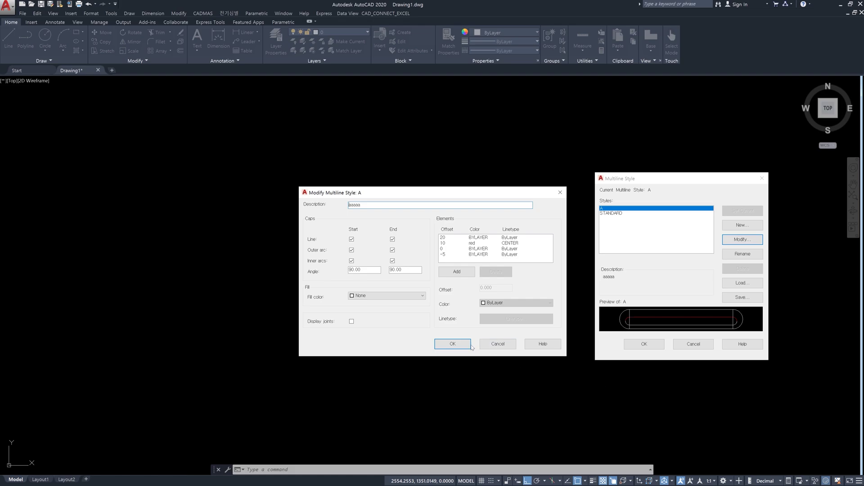
left_click(351, 260)
left_click(352, 251)
left_click(351, 239)
left_click(392, 239)
left_click(393, 250)
left_click(392, 260)
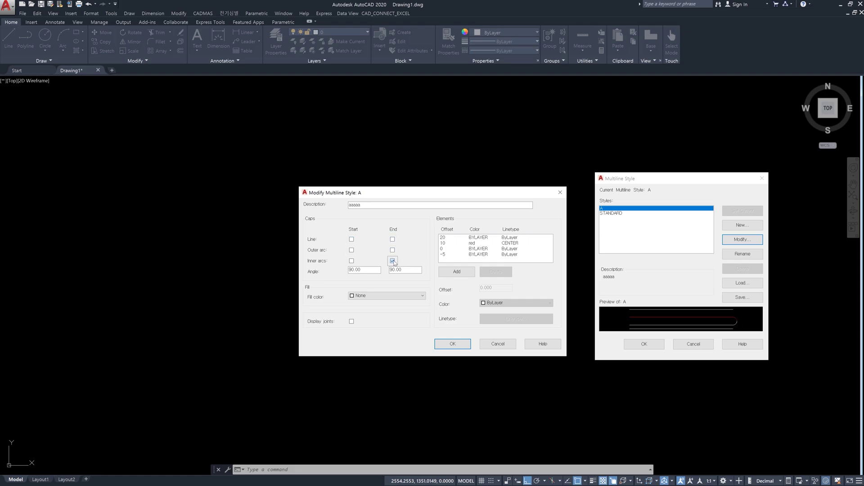
left_click(453, 345)
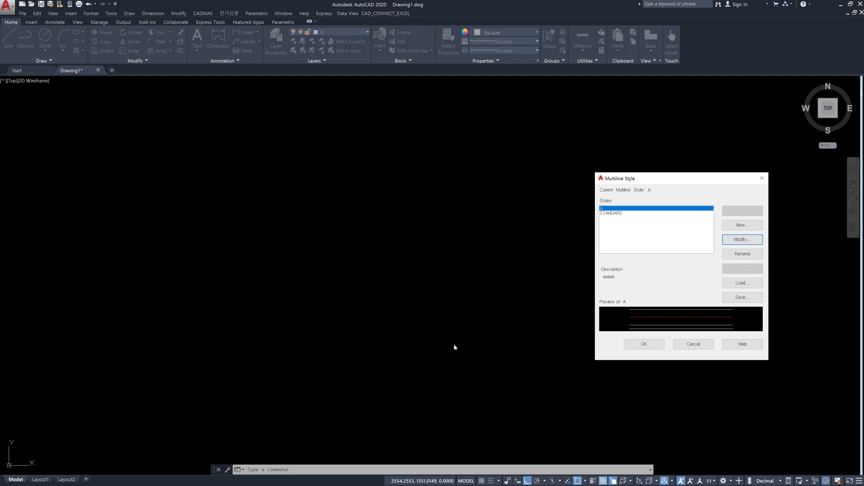
left_click(643, 344)
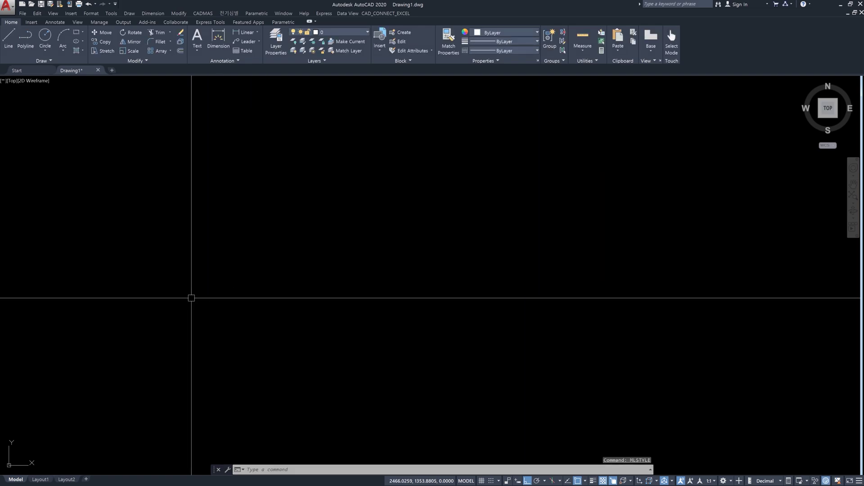
Step: Draw a single horizontal multiline segment in style A, going right, to test the uncapped ends
type("ml")
key("Return")
left_click(204, 267)
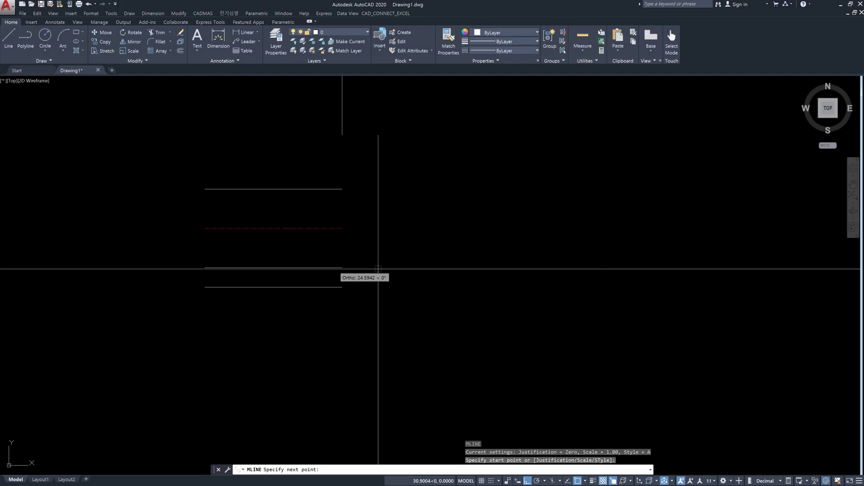
left_click(500, 268)
key("Return")
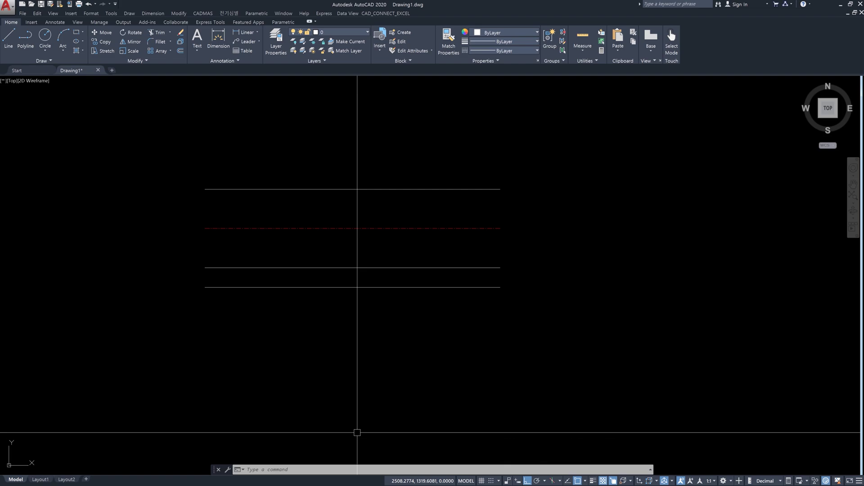
key("alt+Tab")
left_click(208, 261)
left_click(201, 273)
left_click(449, 341)
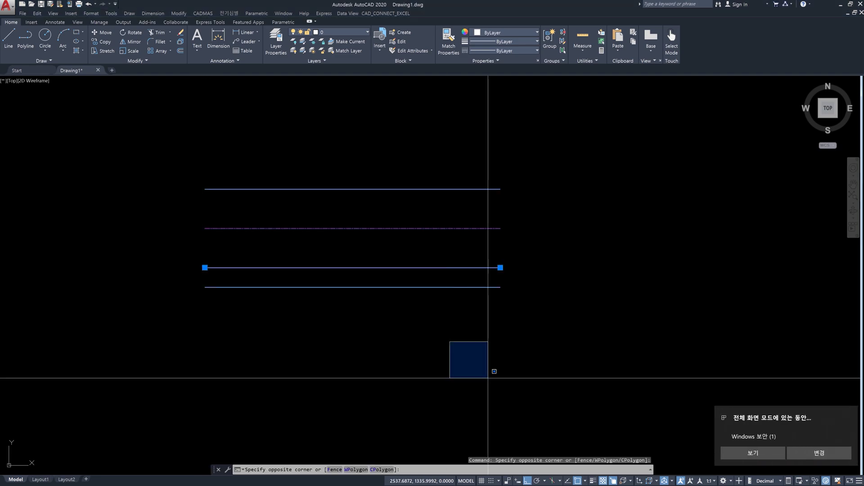
key("Escape")
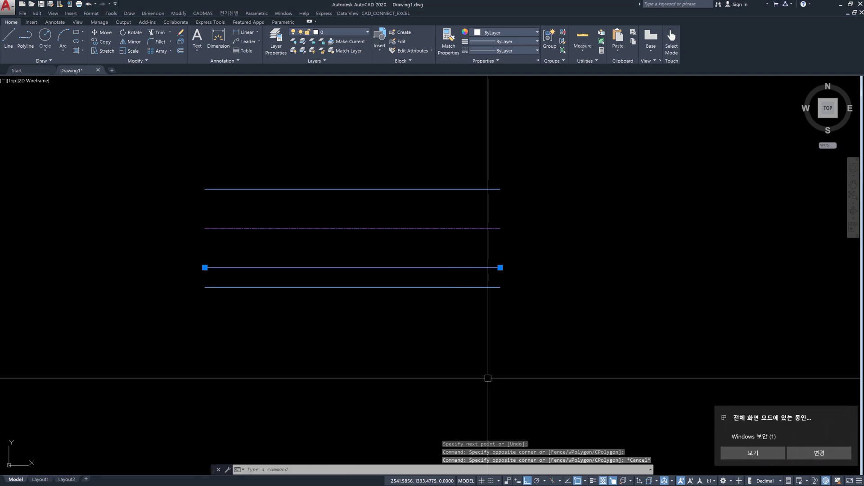
left_click(231, 416)
left_click(165, 375)
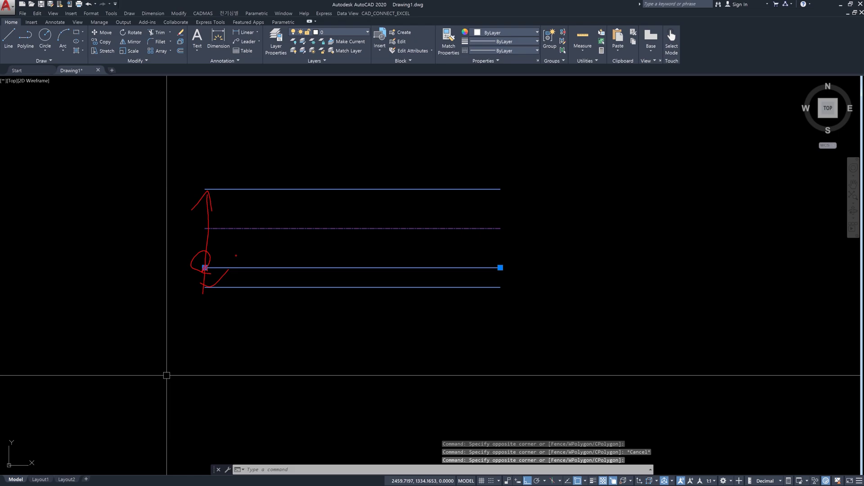
Step: Erase the straight horizontal multiline
left_click(460, 302)
left_click(347, 217)
key("Delete")
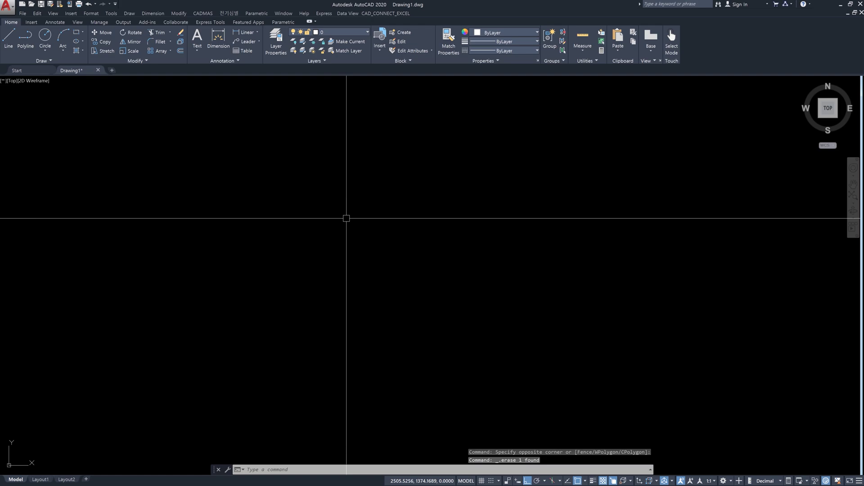
Step: Modify multiline style A to set its start cap angle to 45 degrees
type("mletyle")
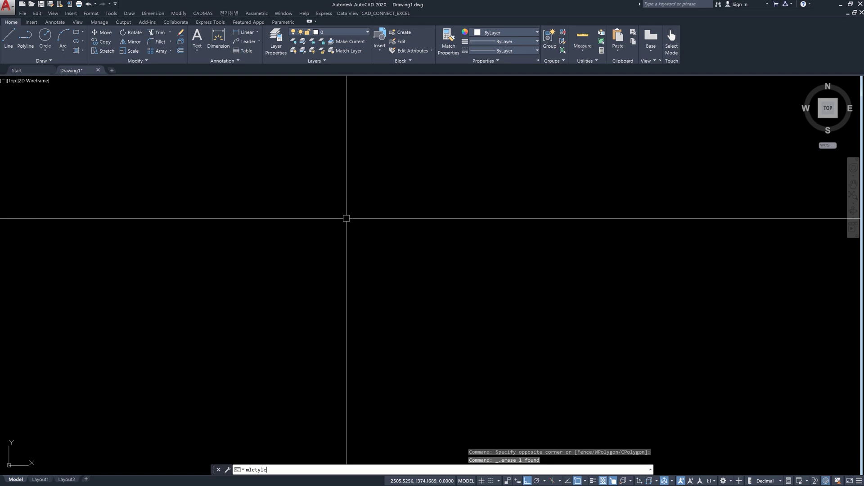
key("BackSpace")
key("BackSpace")
key("BackSpace")
key("BackSpace")
key("BackSpace")
type("sty")
key("Return")
left_click(733, 240)
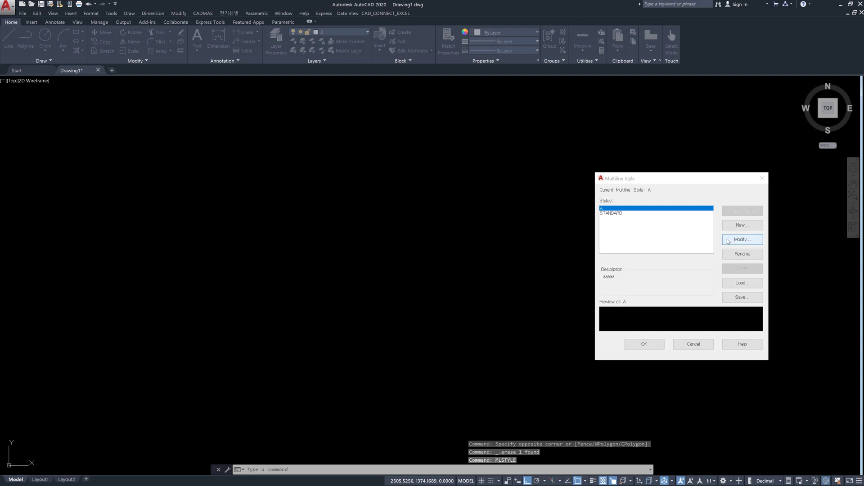
left_click_drag(372, 270, 236, 266)
type("45")
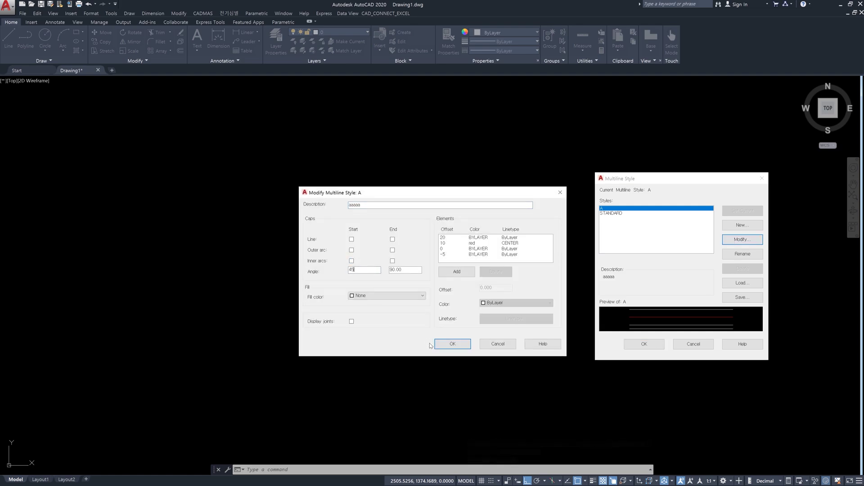
left_click(455, 346)
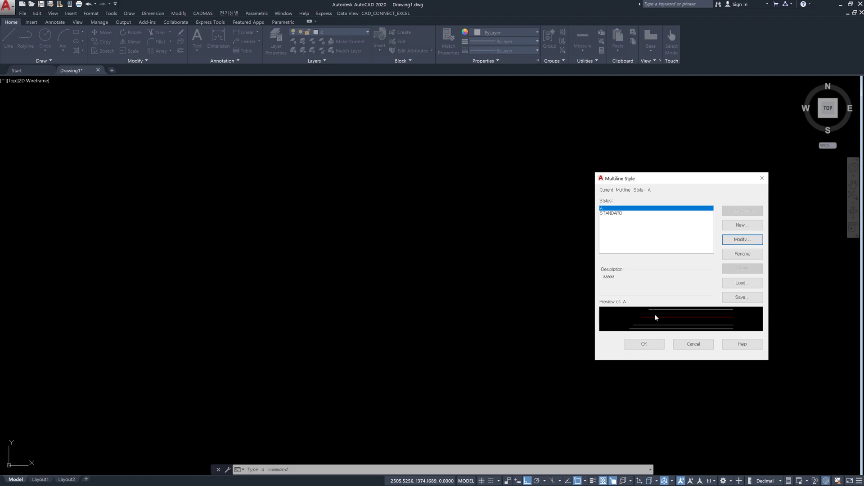
Step: Accept the style changes and draw a single horizontal multiline segment going right to test the angled start cap
left_click(642, 344)
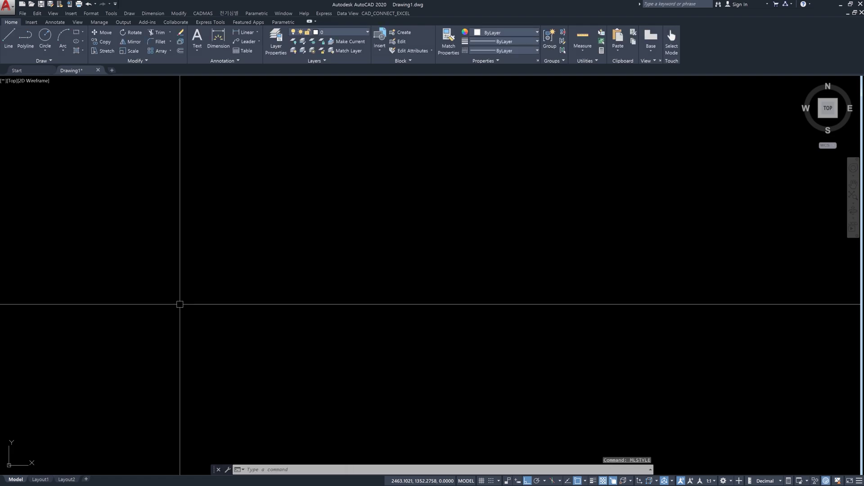
type("ml")
key("Return")
left_click(184, 284)
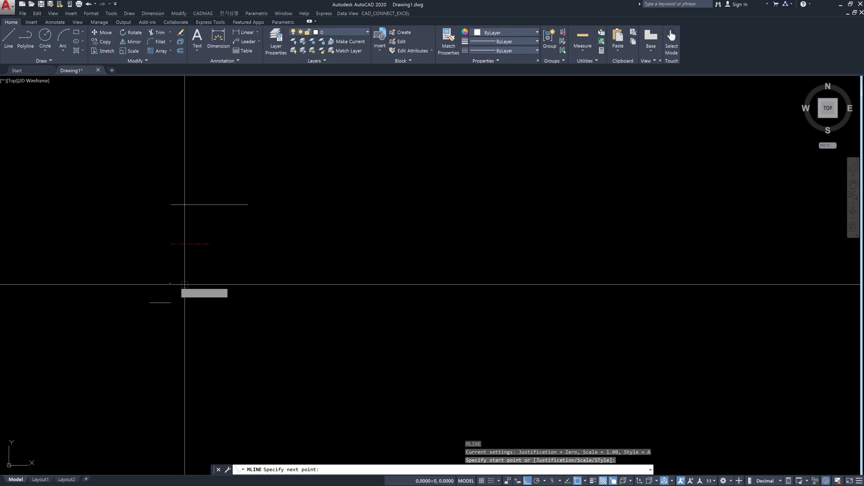
left_click(488, 284)
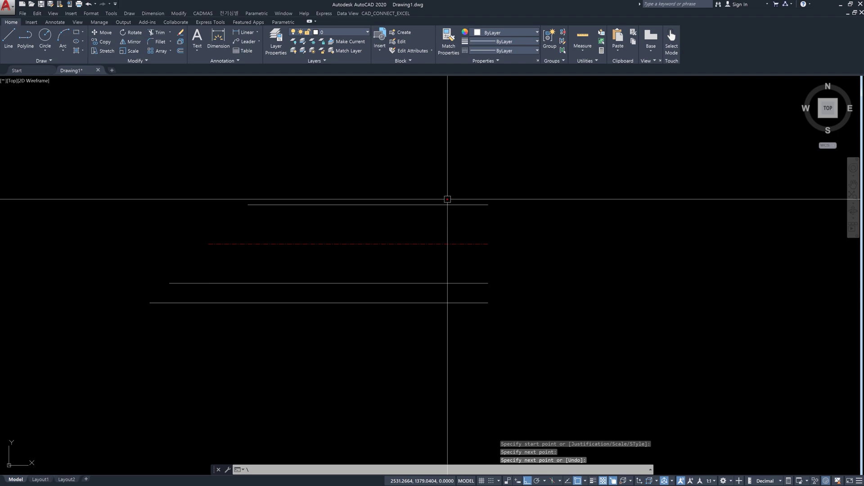
mouse_move(168, 285)
left_mouse_down()
mouse_move(312, 282)
mouse_move(309, 293)
mouse_move(268, 275)
mouse_move(234, 239)
left_mouse_up()
left_click_drag(225, 269, 240, 236)
left_click_drag(118, 333, 291, 173)
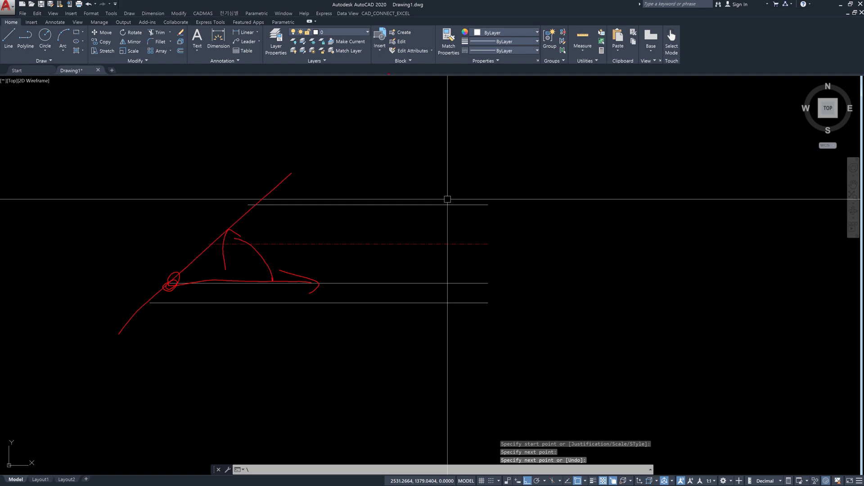
left_click_drag(255, 202, 248, 219)
left_click_drag(208, 243, 202, 253)
mouse_move(159, 282)
left_mouse_down()
mouse_move(165, 292)
mouse_move(149, 314)
left_mouse_up()
mouse_move(193, 268)
left_mouse_down()
mouse_move(200, 304)
mouse_move(239, 285)
mouse_move(238, 298)
left_mouse_up()
mouse_move(250, 268)
left_mouse_down()
mouse_move(259, 283)
mouse_move(258, 264)
left_mouse_up()
left_click_drag(272, 255, 279, 261)
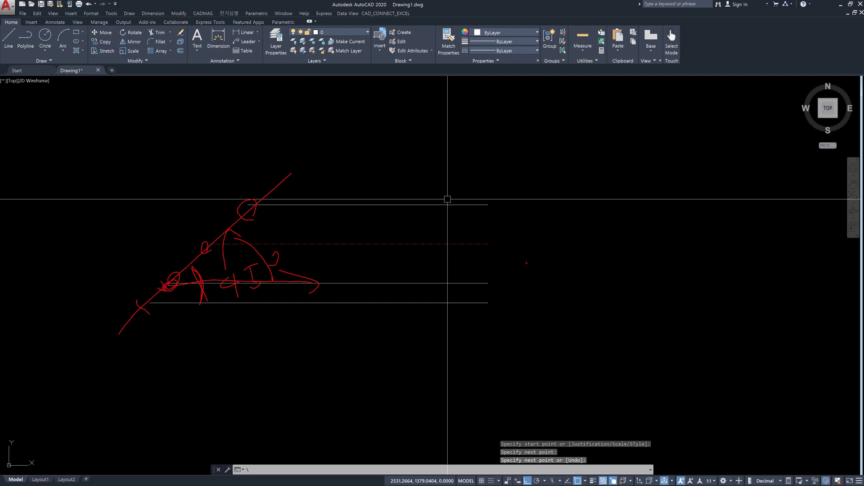
key("Escape")
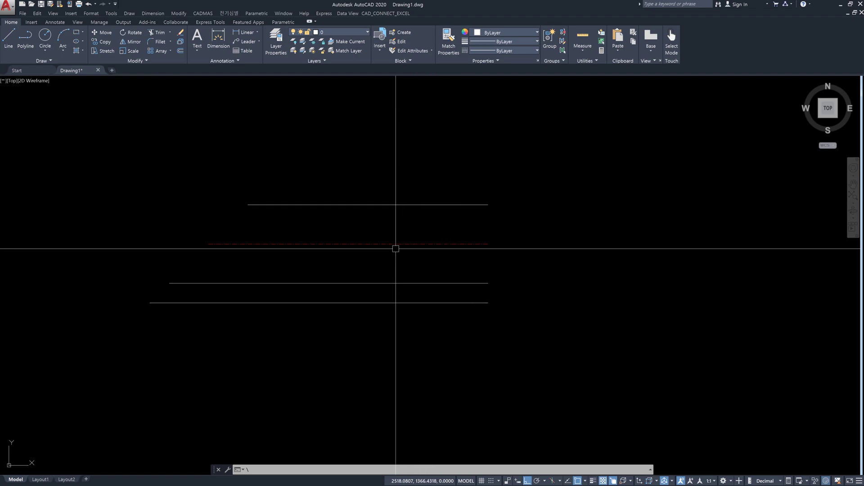
Step: Erase the multiline with the angled start
left_click(428, 323)
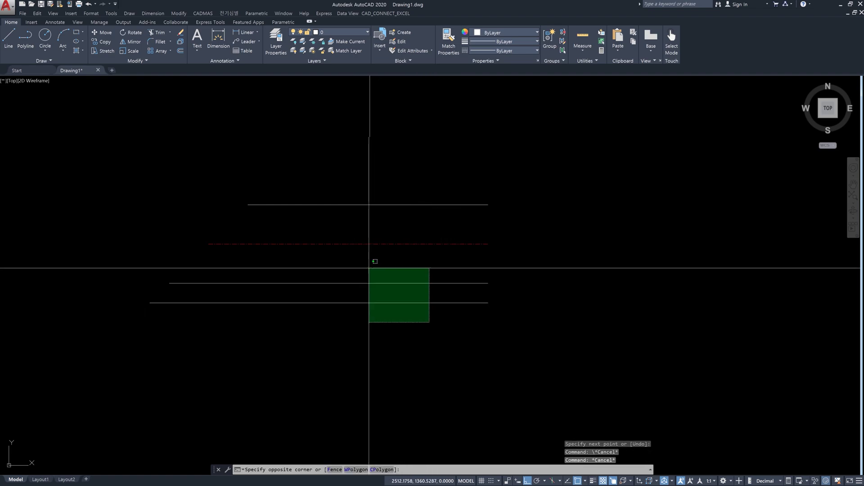
left_click(368, 266)
key("Delete")
Step: Modify multiline style A to set its end cap angle to 135 degrees
type("ml")
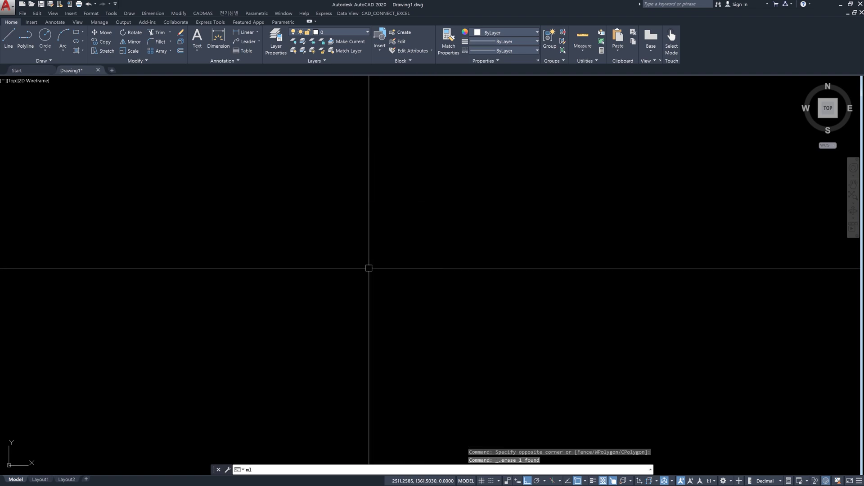
type("style")
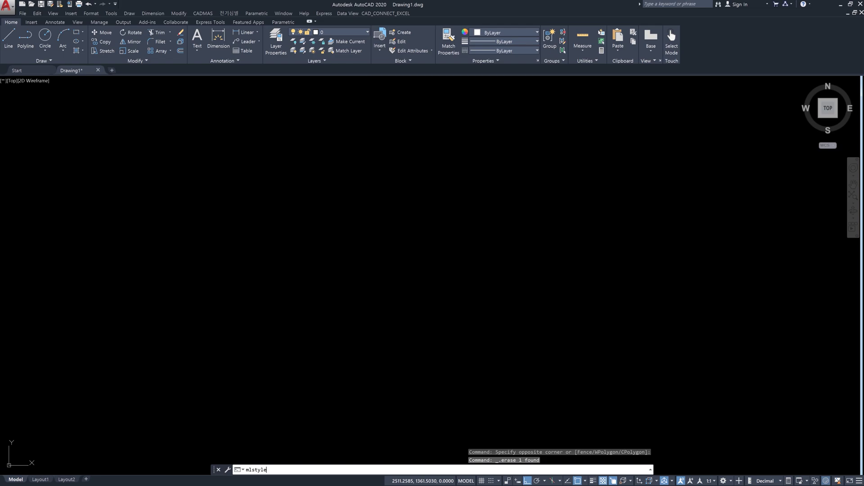
key("Return")
left_click(743, 240)
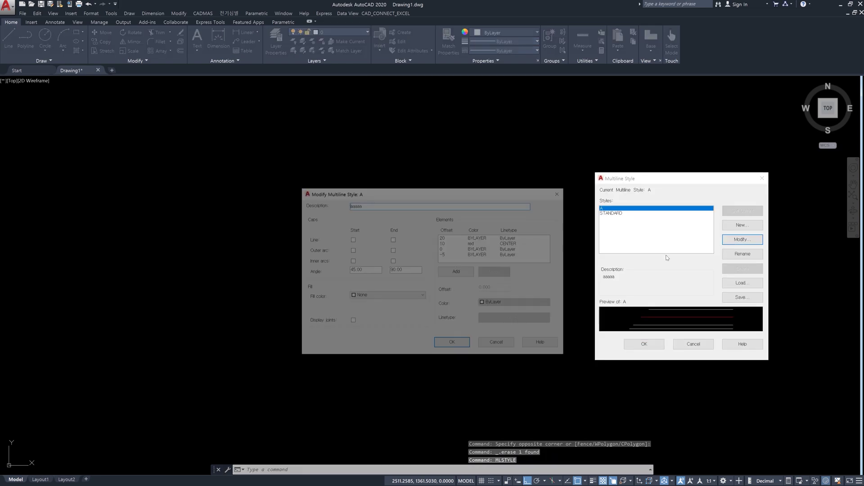
double_click(407, 269)
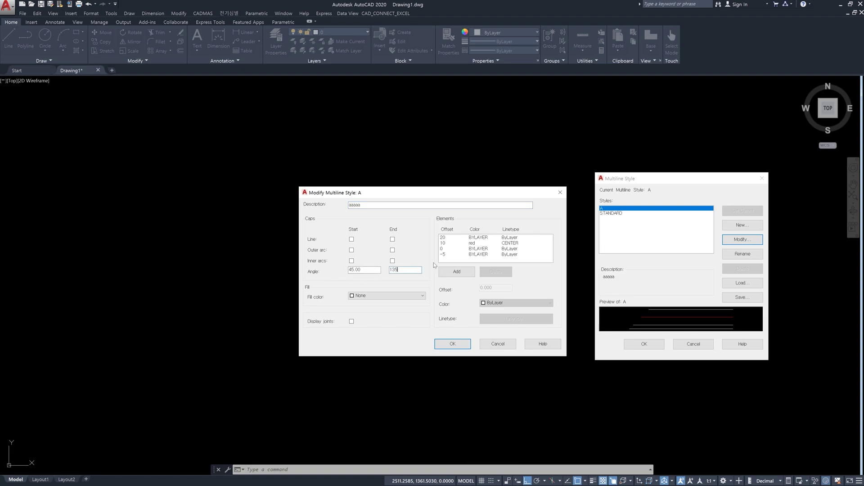
key("Return")
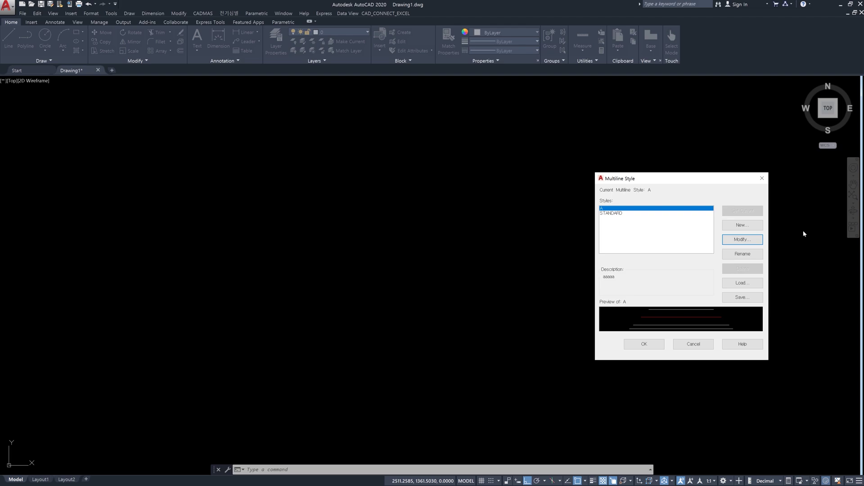
Step: Modify multiline style A to use 90-degree start and end cap angles and a Cyan fill color, and accept the style changes
left_click(742, 239)
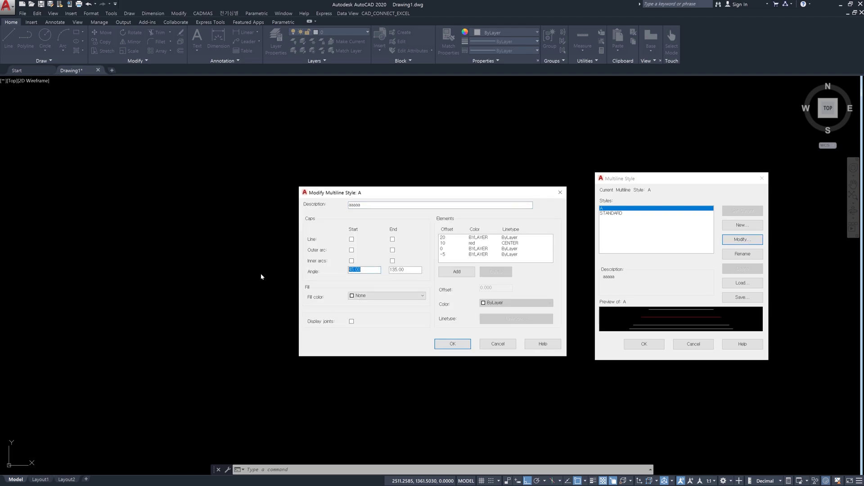
type("90")
key("Tab")
type("090")
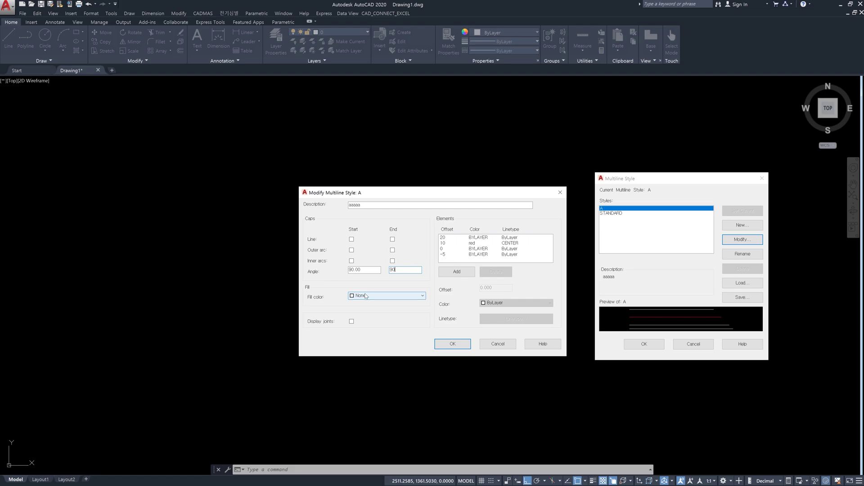
left_click(386, 297)
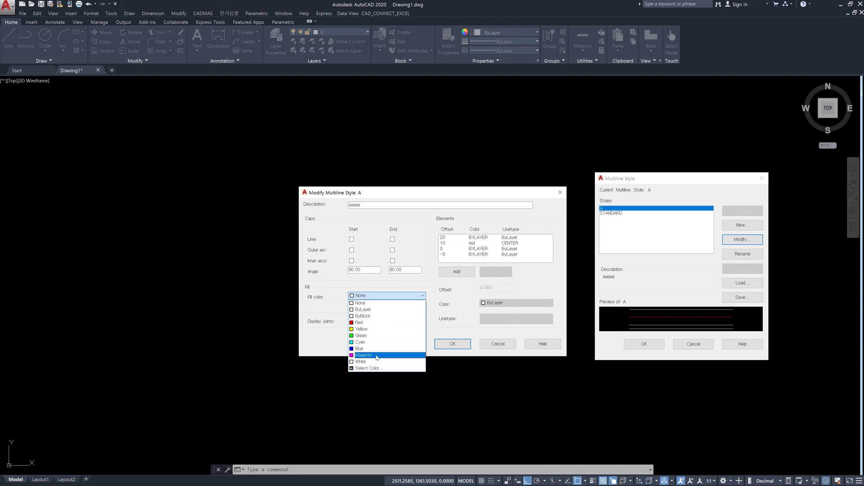
left_click(374, 342)
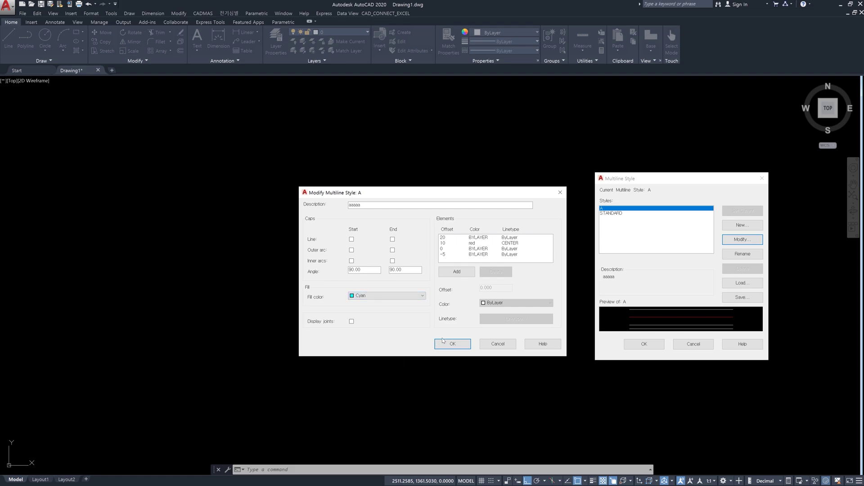
left_click(460, 346)
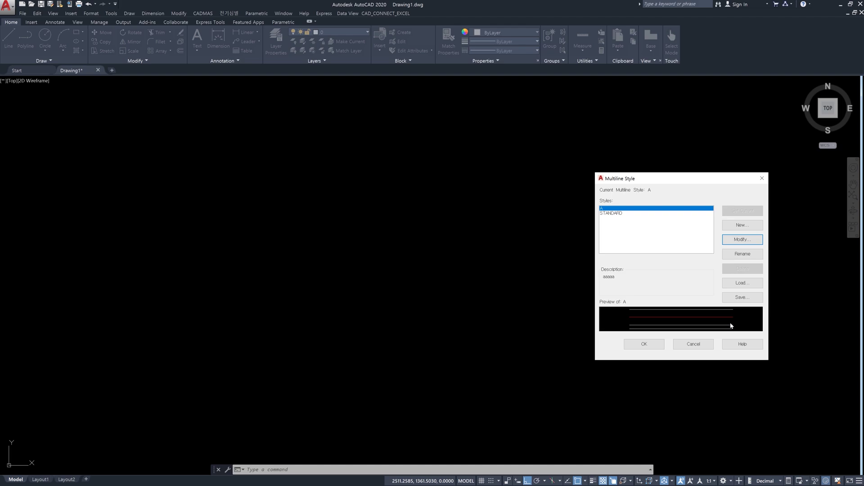
left_click(651, 347)
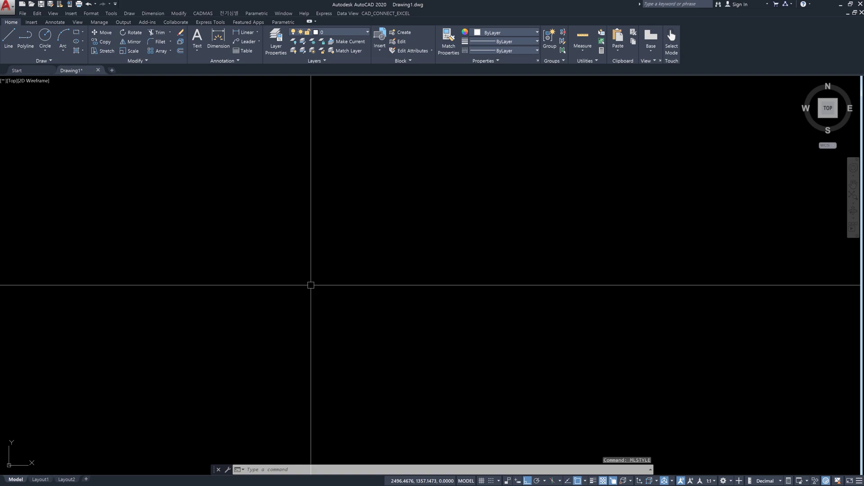
Step: Draw an L-shaped multiline in style A, going right and turning down, to test the fill color
type("ml")
key("Return")
left_click(214, 243)
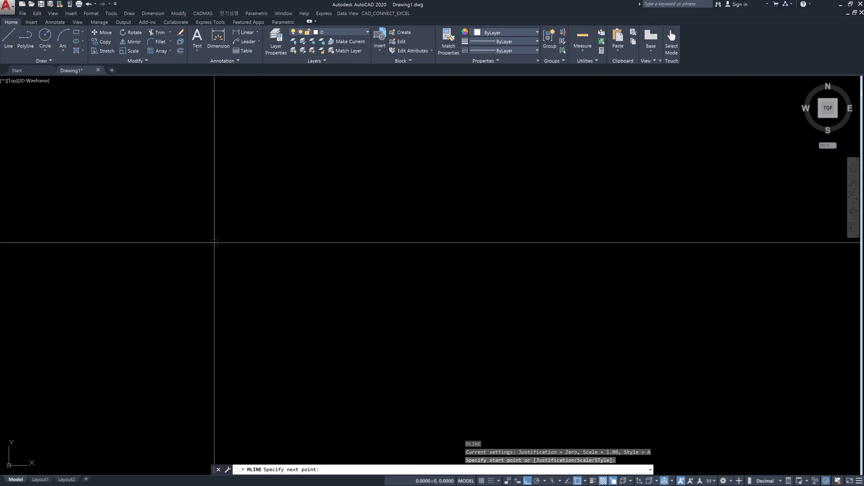
left_click(598, 241)
left_click(601, 336)
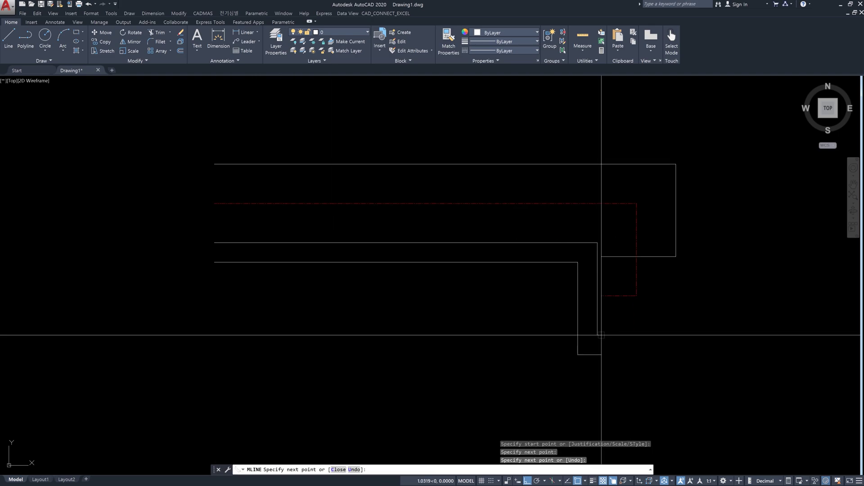
key("Return")
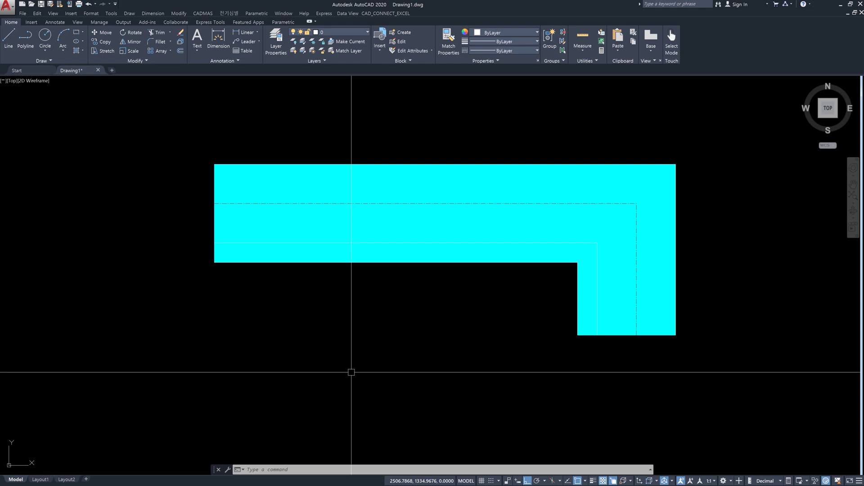
Step: Erase the cyan-filled L-shaped multiline
left_click(680, 375)
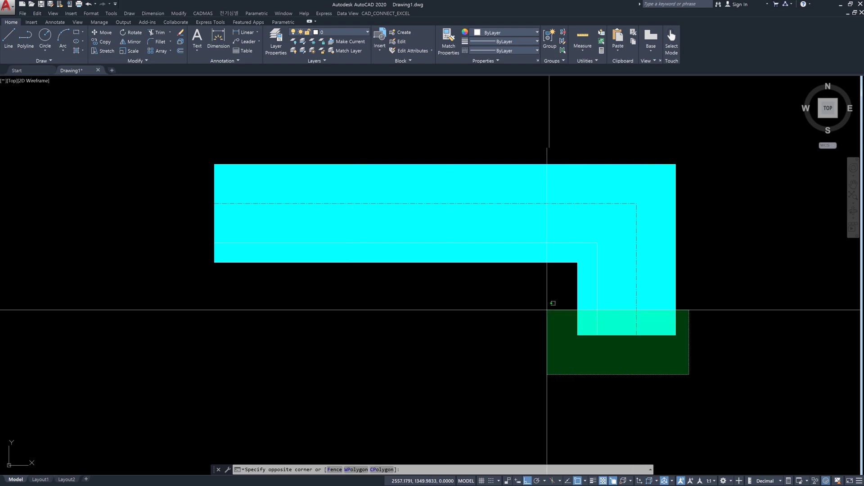
left_click(542, 306)
key("Delete")
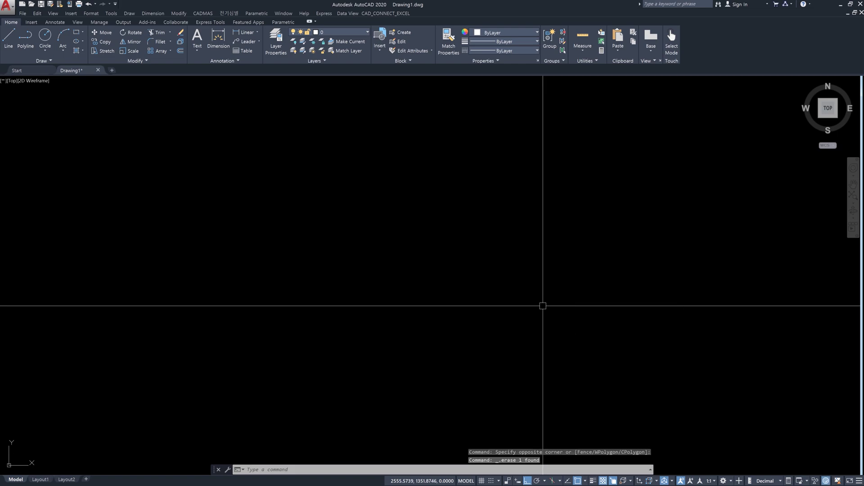
Step: Modify multiline style A to set its fill color to None and turn on Display joints, and accept the style changes
type("mlstyle")
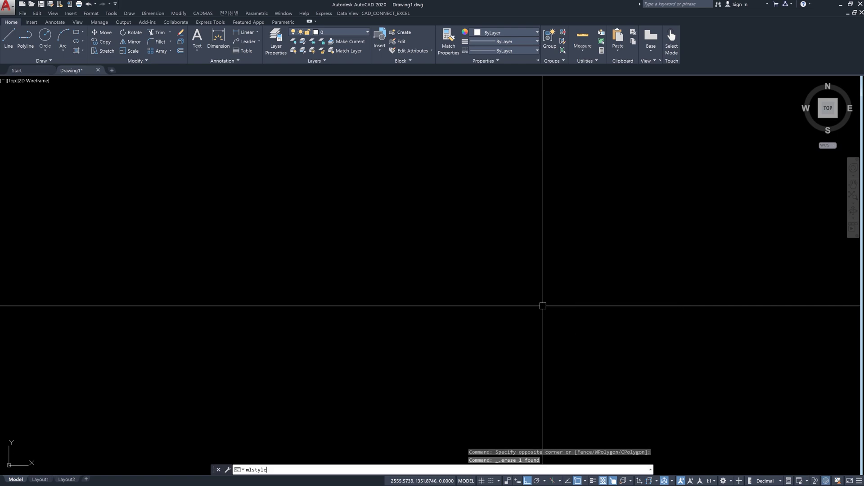
key("Return")
left_click(743, 240)
left_click(355, 297)
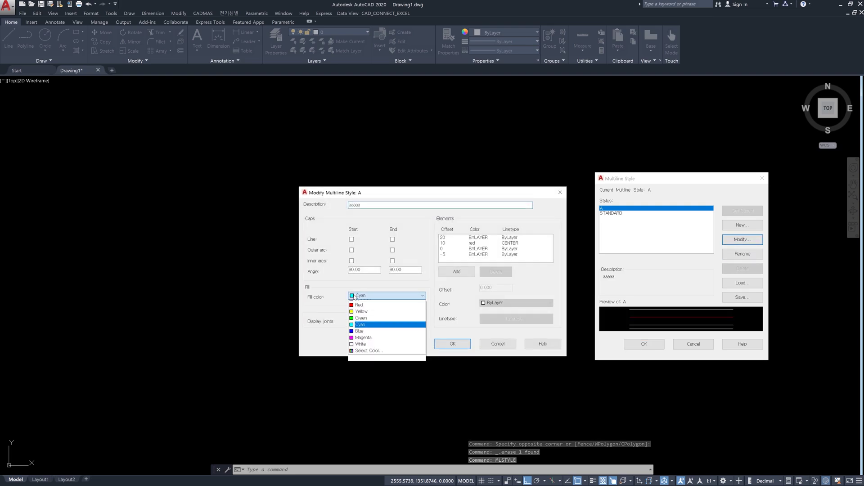
left_click(394, 303)
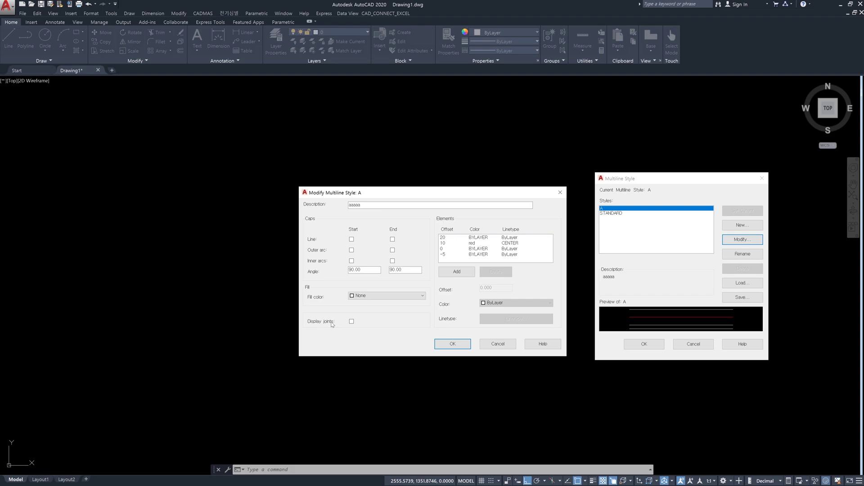
left_click(352, 322)
left_click(453, 344)
left_click(644, 344)
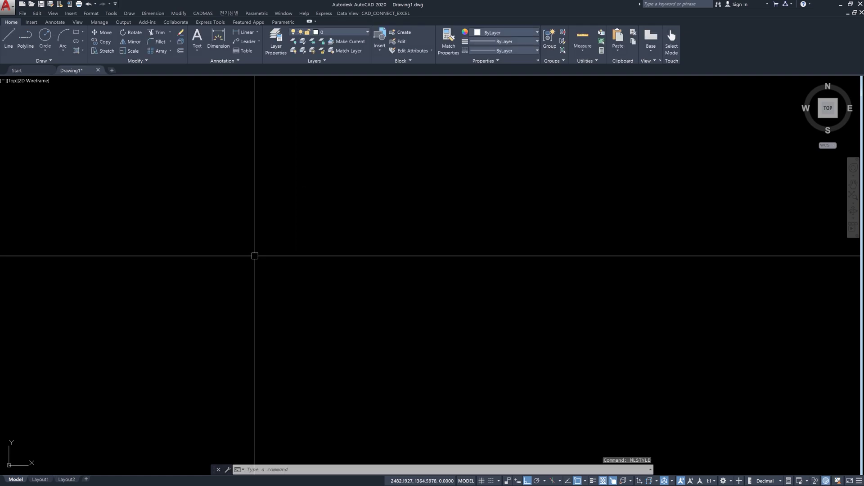
Step: Start a multiline in style A with four consecutive horizontal segments going right to test the joints
type("ml")
key("Return")
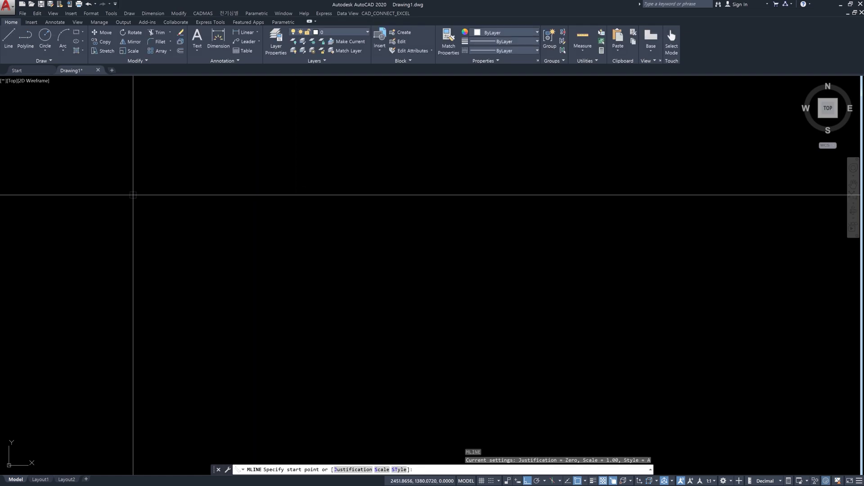
left_click(107, 195)
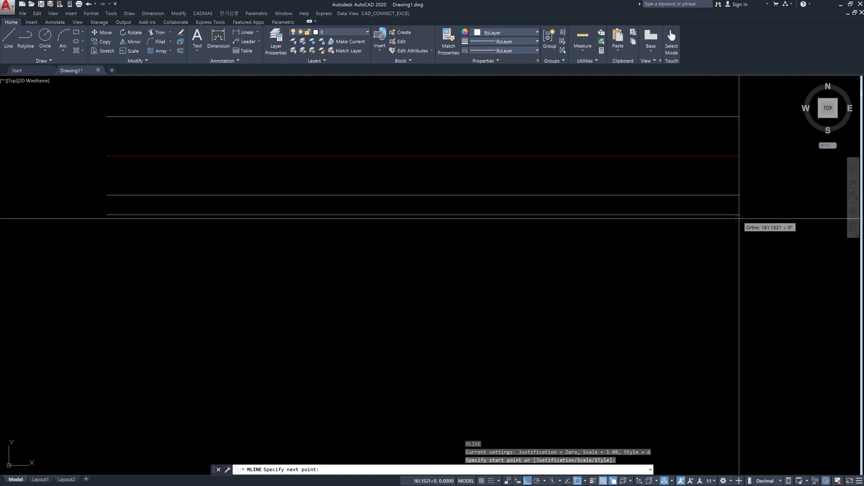
scroll(739, 218, "down", 6)
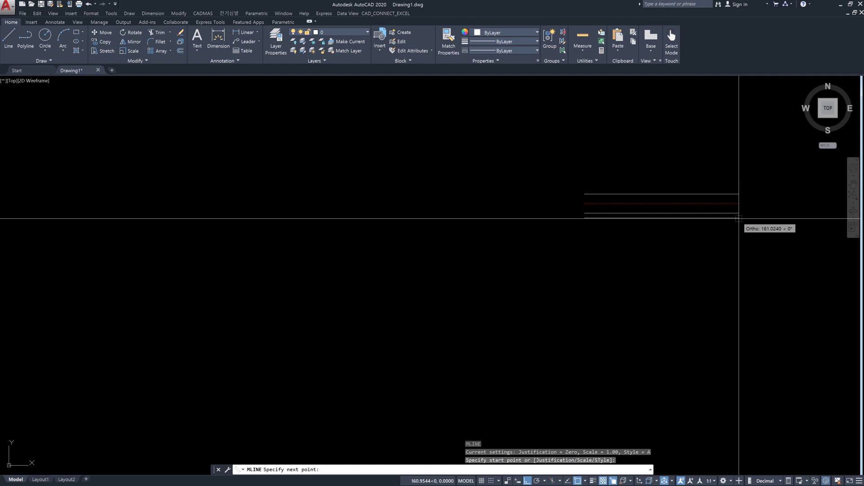
middle_click_drag(738, 218, 204, 239)
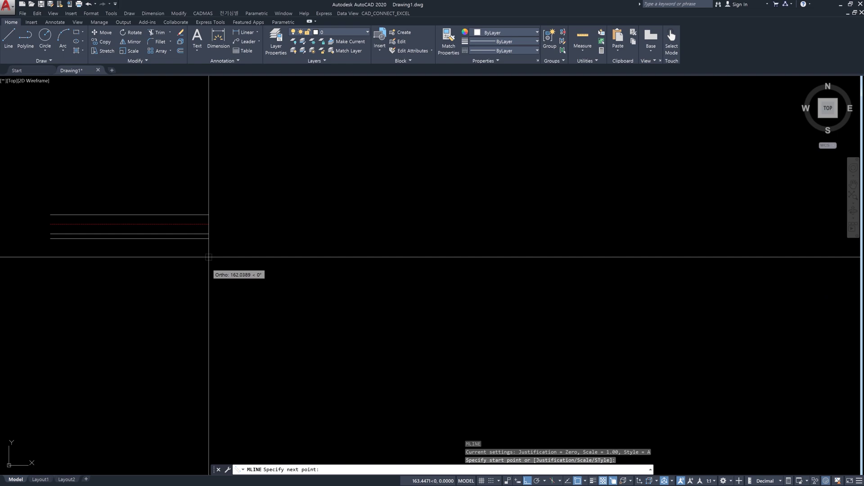
left_click(214, 230)
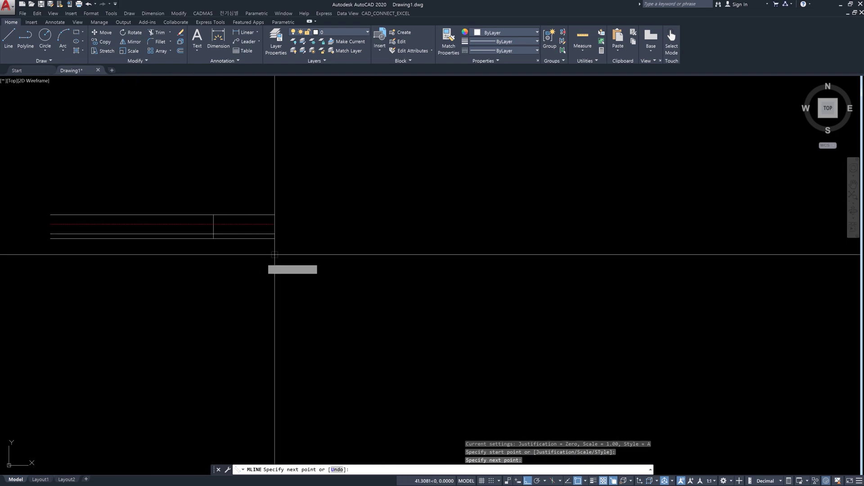
left_click(400, 233)
left_click(583, 224)
left_click(736, 224)
Step: Continue the multiline down, left in three segments, down again and right in two segments, and finish it to test the joints
left_click(736, 327)
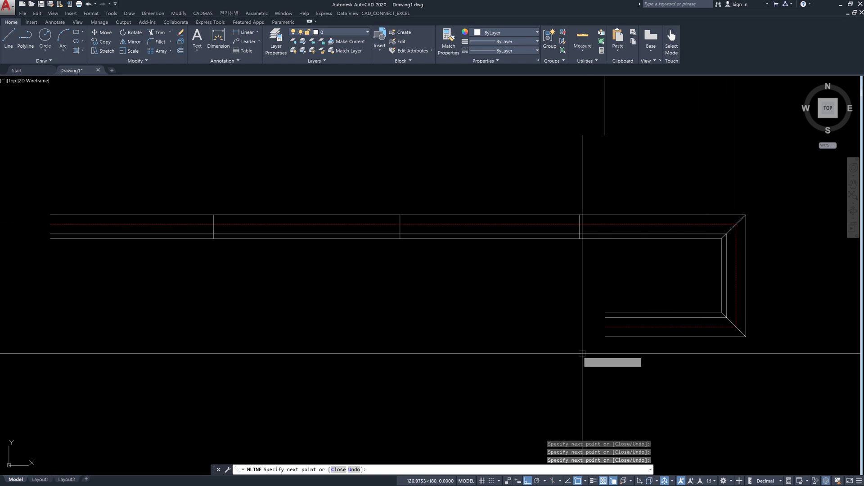
left_click(556, 345)
left_click(354, 342)
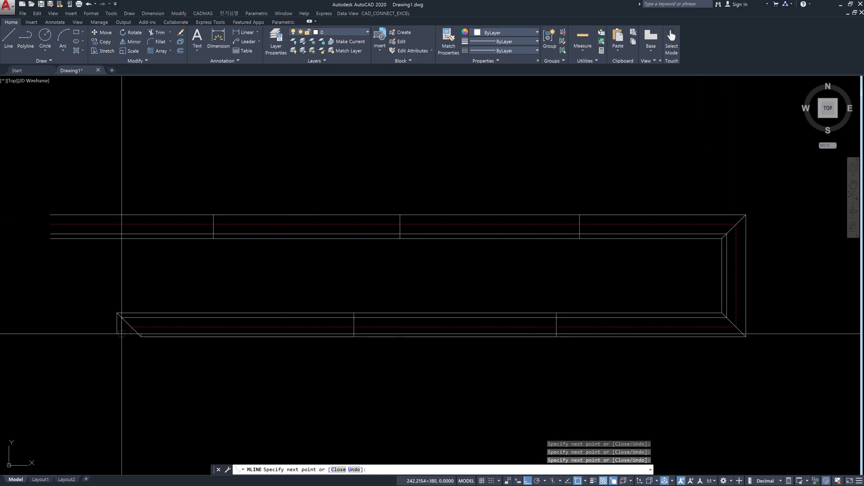
left_click(129, 327)
left_click(129, 410)
left_click(330, 417)
left_click(509, 417)
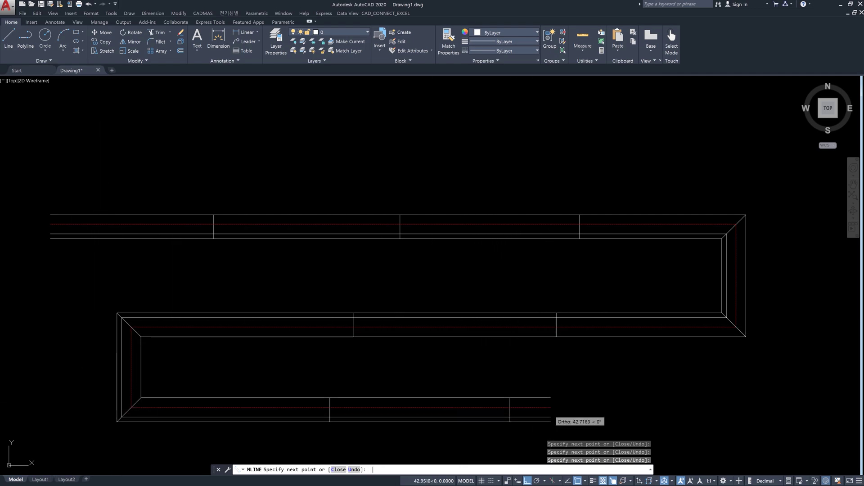
key("Return")
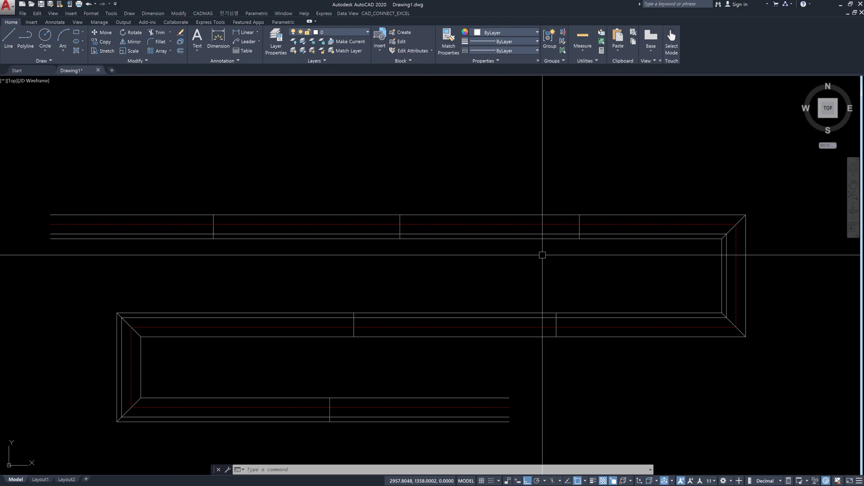
Step: Erase the whole winding multiline with its displayed joints
left_click(788, 428)
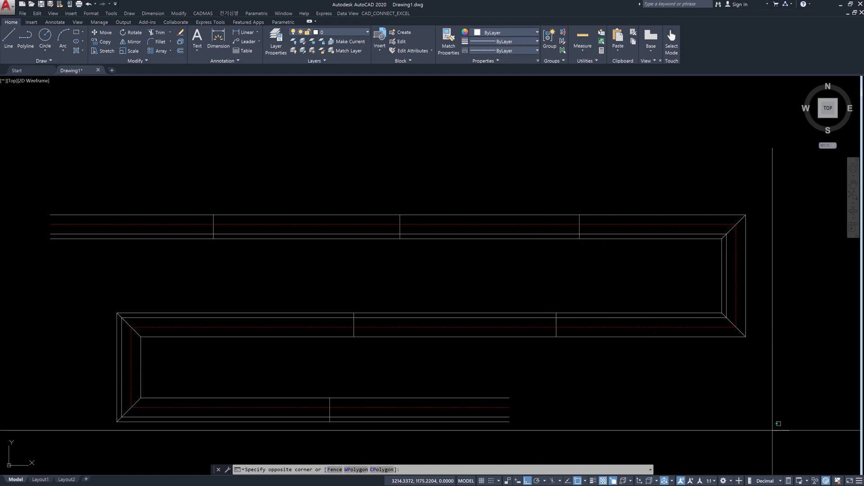
left_click(32, 190)
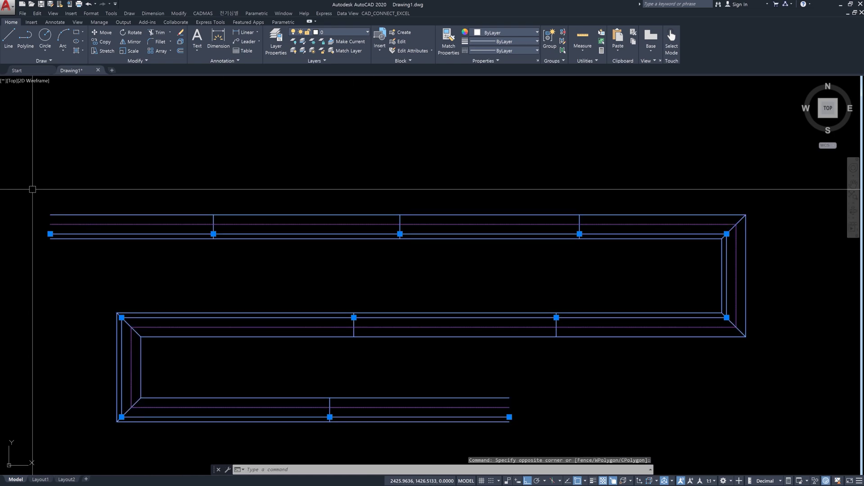
key("Delete")
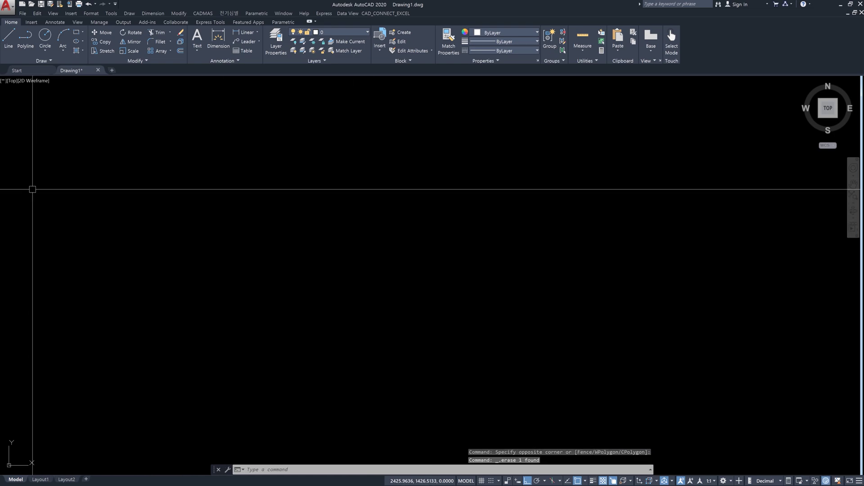
Step: Review the caps, fill, joint and element settings of multiline style A, and leave them without changes
type("mls")
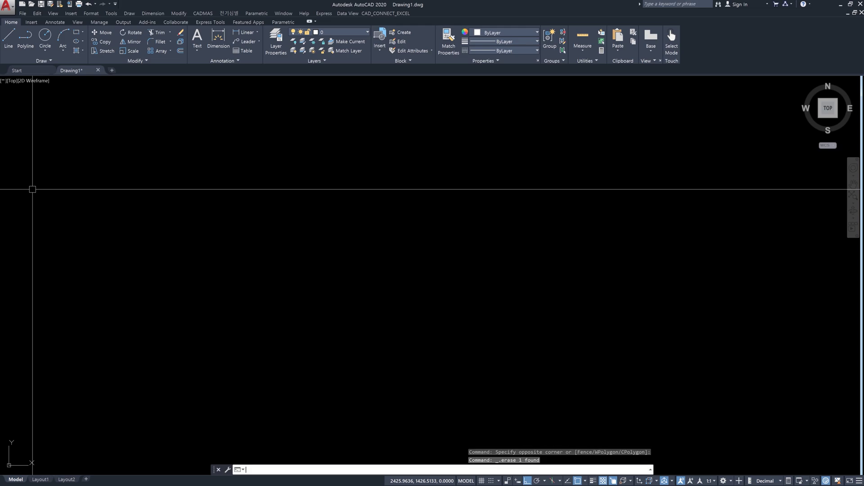
key("BackSpace")
key("BackSpace")
key("BackSpace")
type("mlstyle")
key("Return")
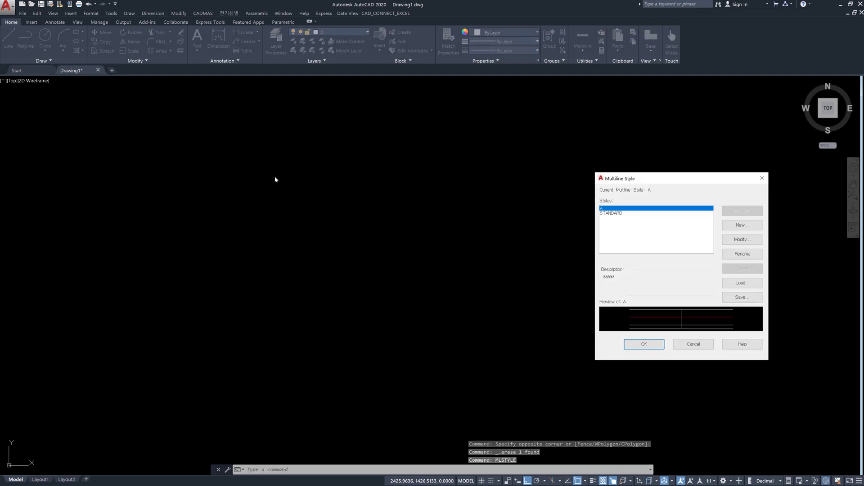
left_click(740, 238)
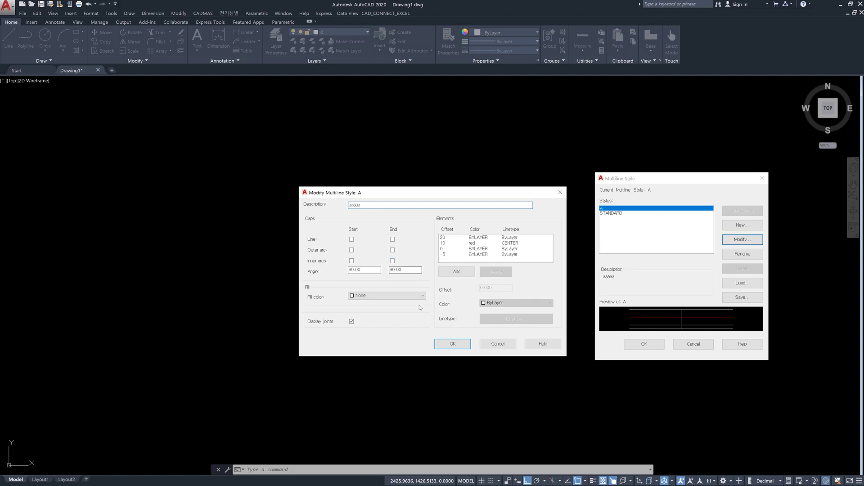
left_click(511, 343)
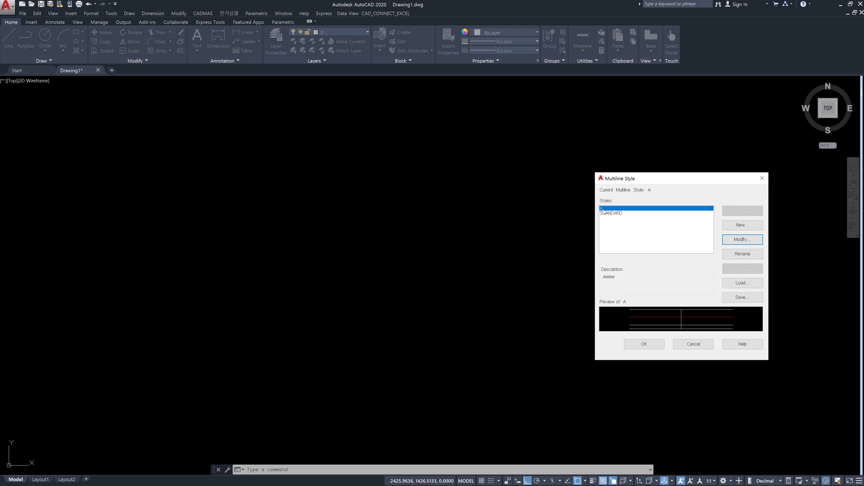
Step: Rename multiline style A to B
left_click(743, 255)
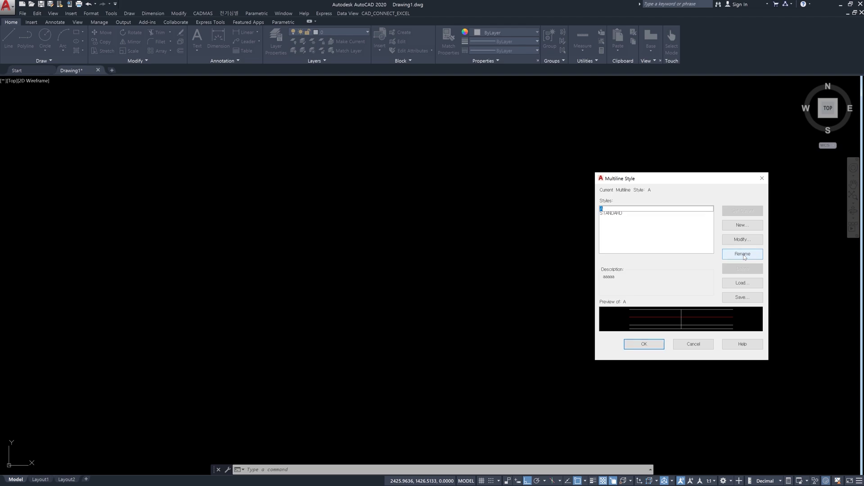
type("B")
key("Return")
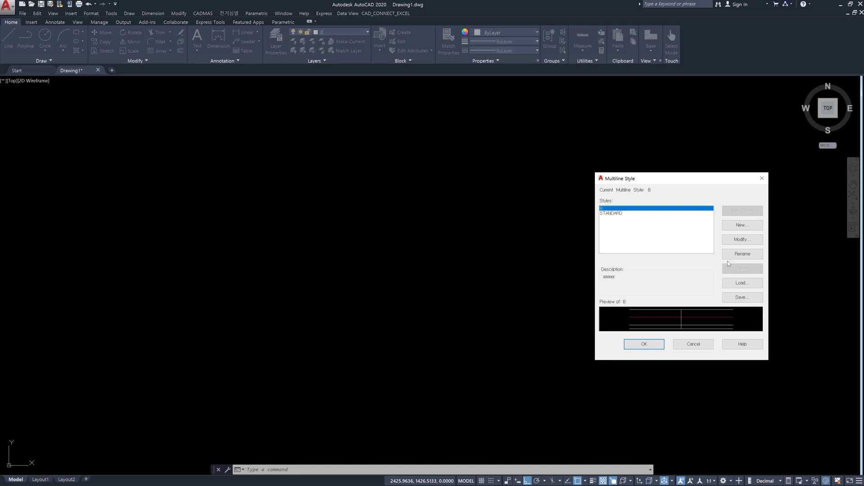
Step: Try to delete the STANDARD multiline style, and select style B again
left_click(622, 214)
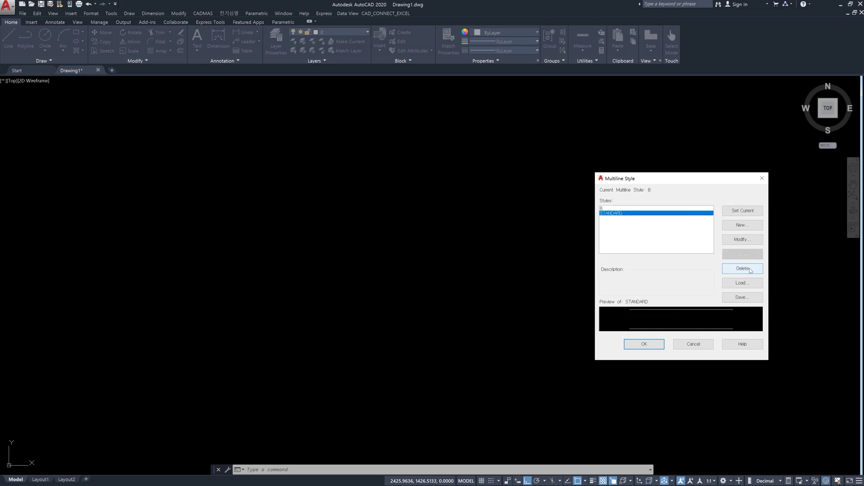
left_click(612, 209)
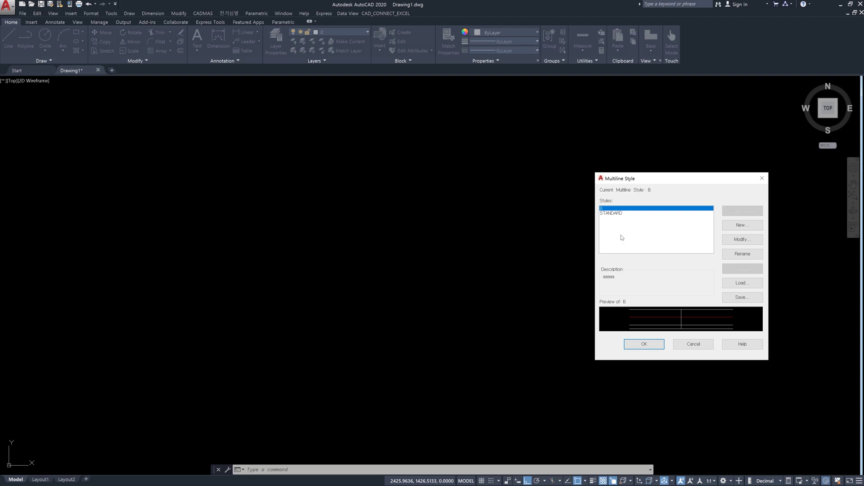
left_click(618, 214)
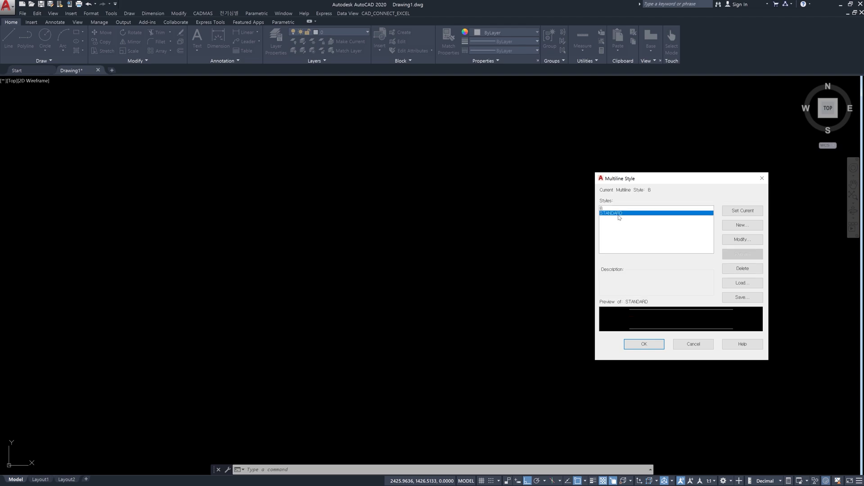
left_click(751, 271)
left_click(606, 210)
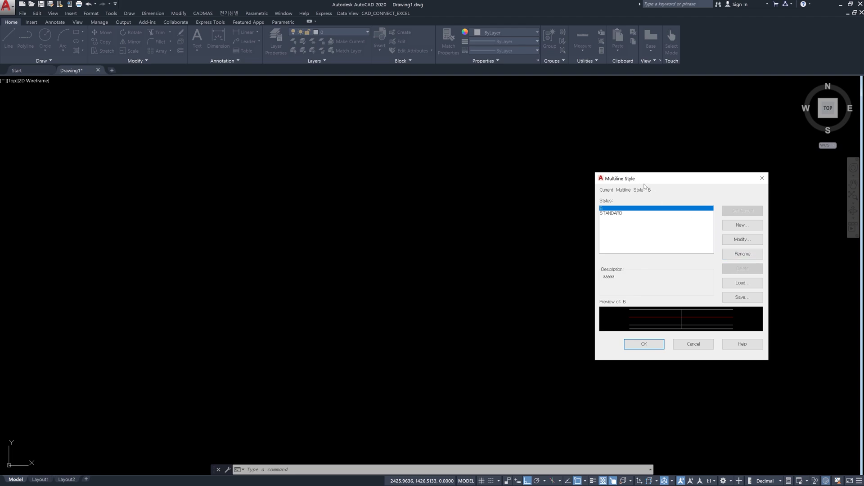
Step: Set STANDARD as the current multiline style and delete style B, confirming the deletion
left_click(613, 213)
left_click(751, 211)
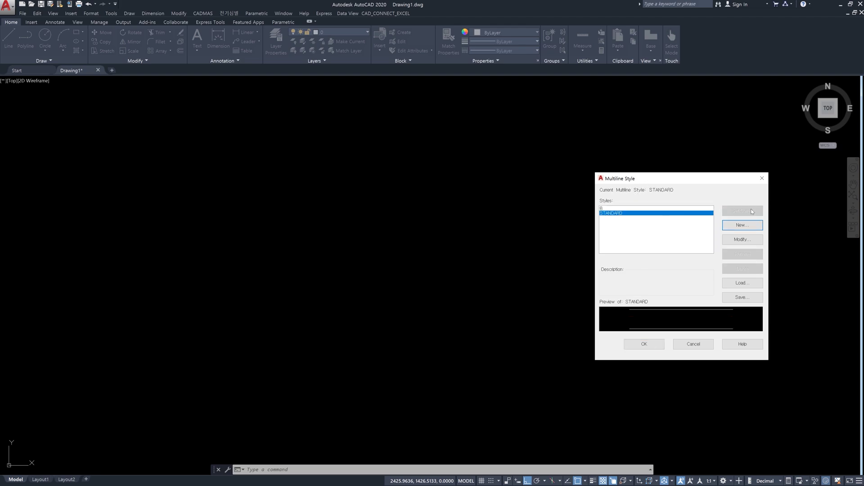
left_click(612, 209)
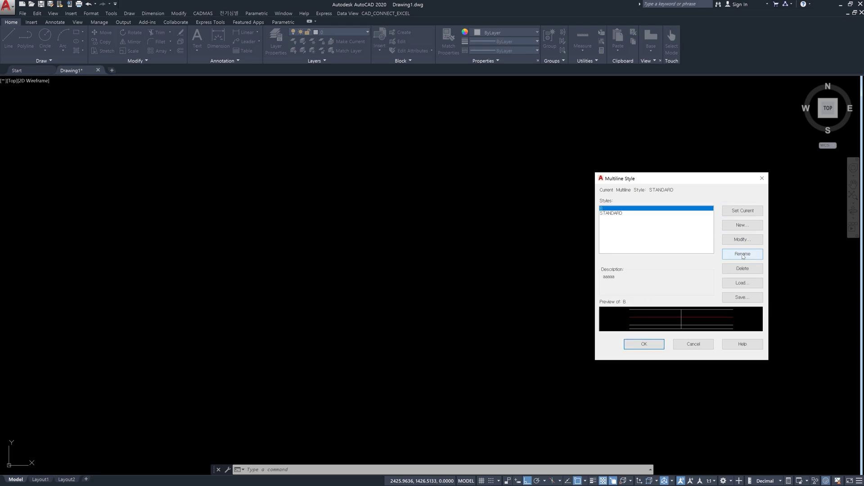
left_click(749, 271)
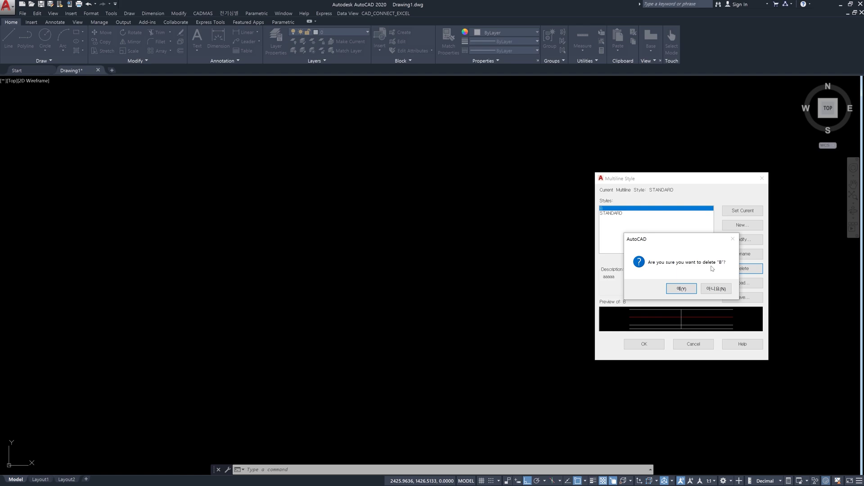
left_click(683, 289)
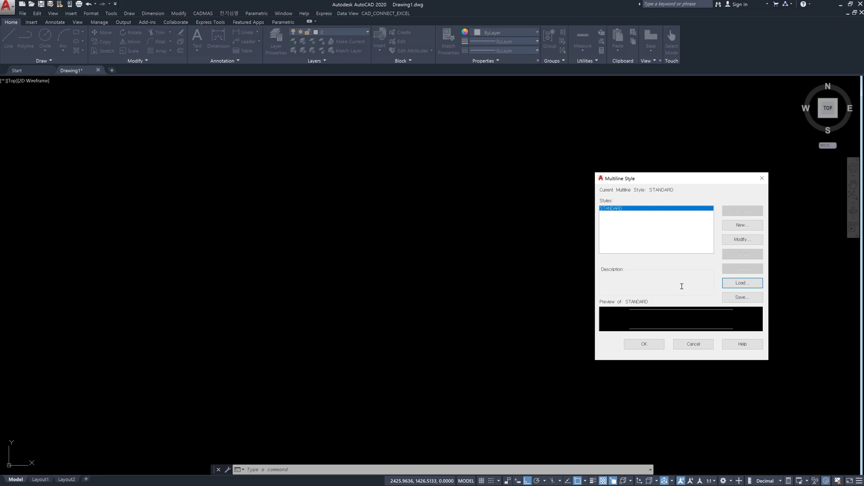
Step: Create a new multiline style named A based on STANDARD, keeping its default settings
left_click(742, 225)
type("A")
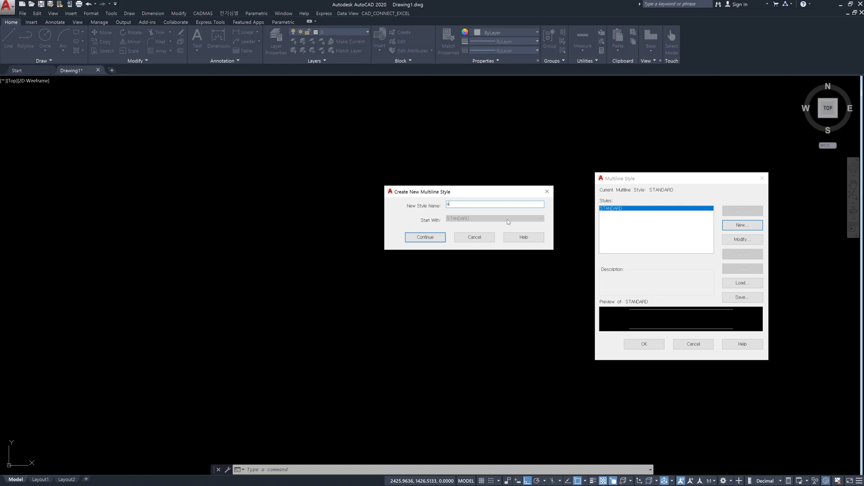
left_click(439, 239)
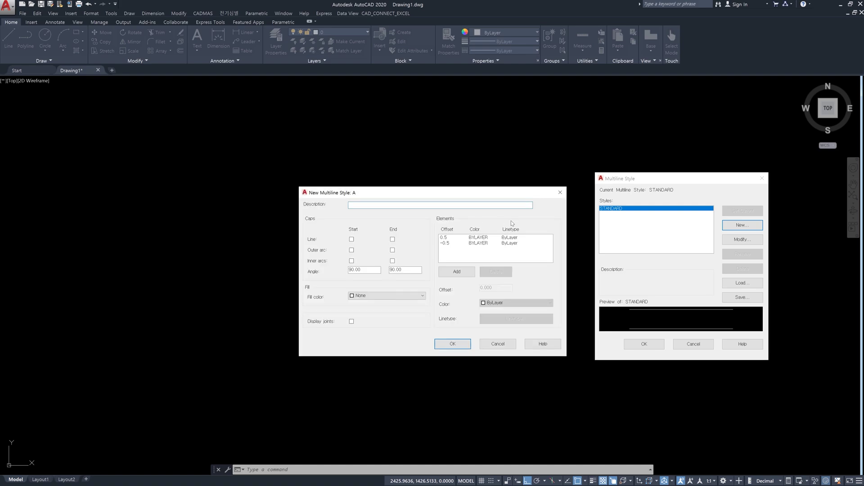
left_click(453, 343)
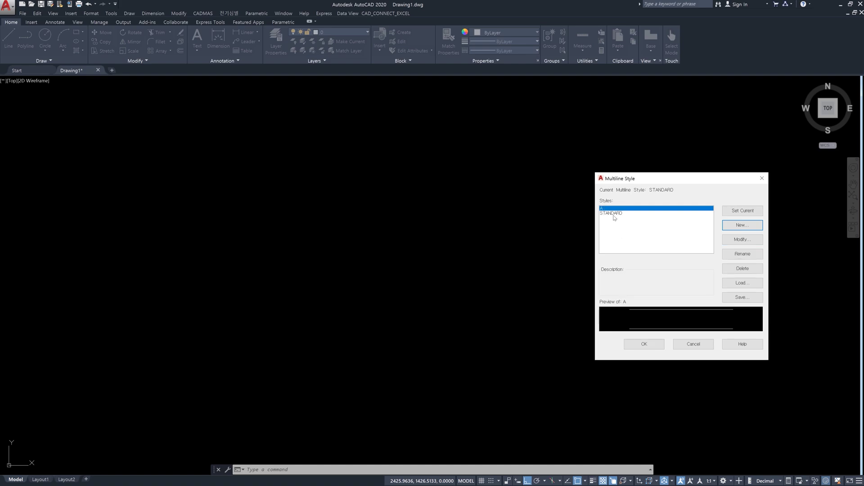
Step: Examine the options for saving multiline style A to a .mln file and for loading styles from acad.mln, cancelling both
left_click(754, 301)
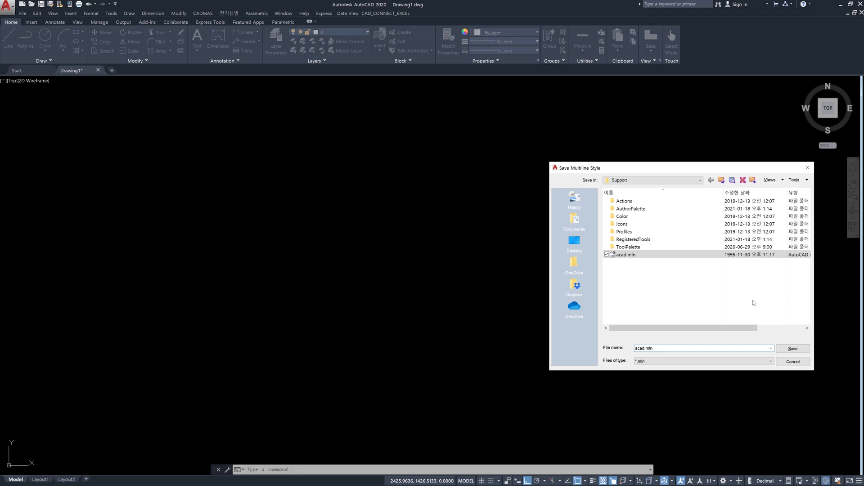
left_click(793, 361)
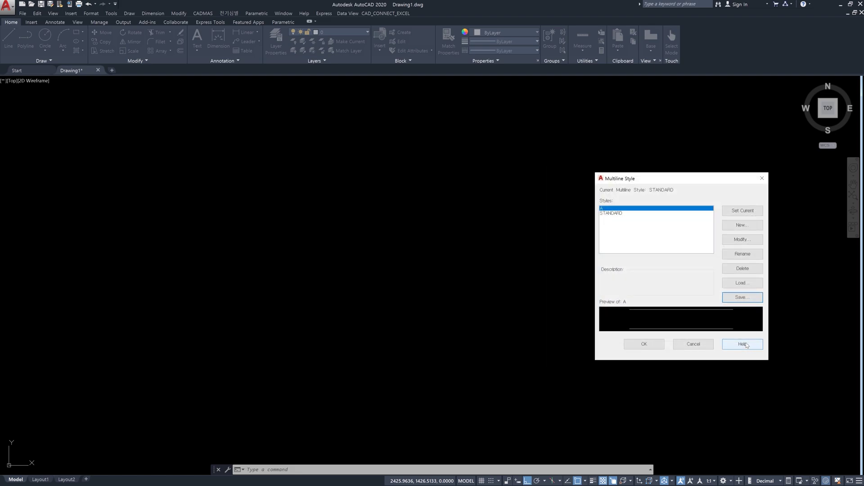
left_click(741, 283)
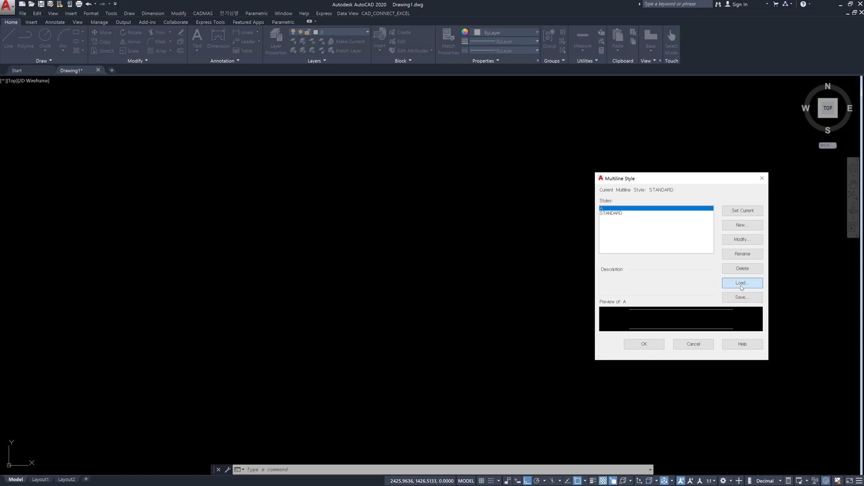
left_click(630, 242)
left_click(793, 362)
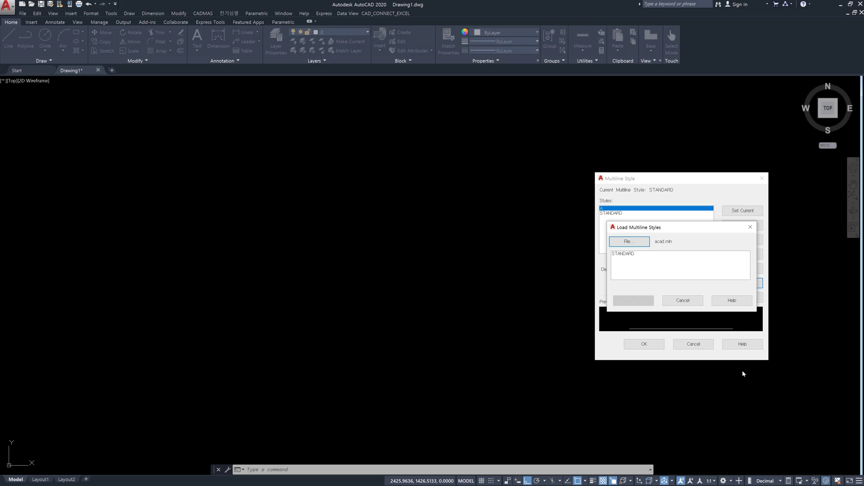
left_click(682, 301)
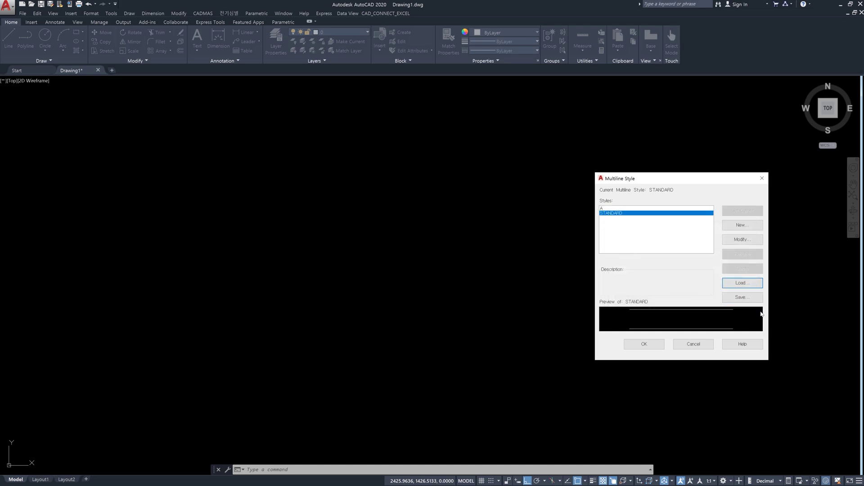